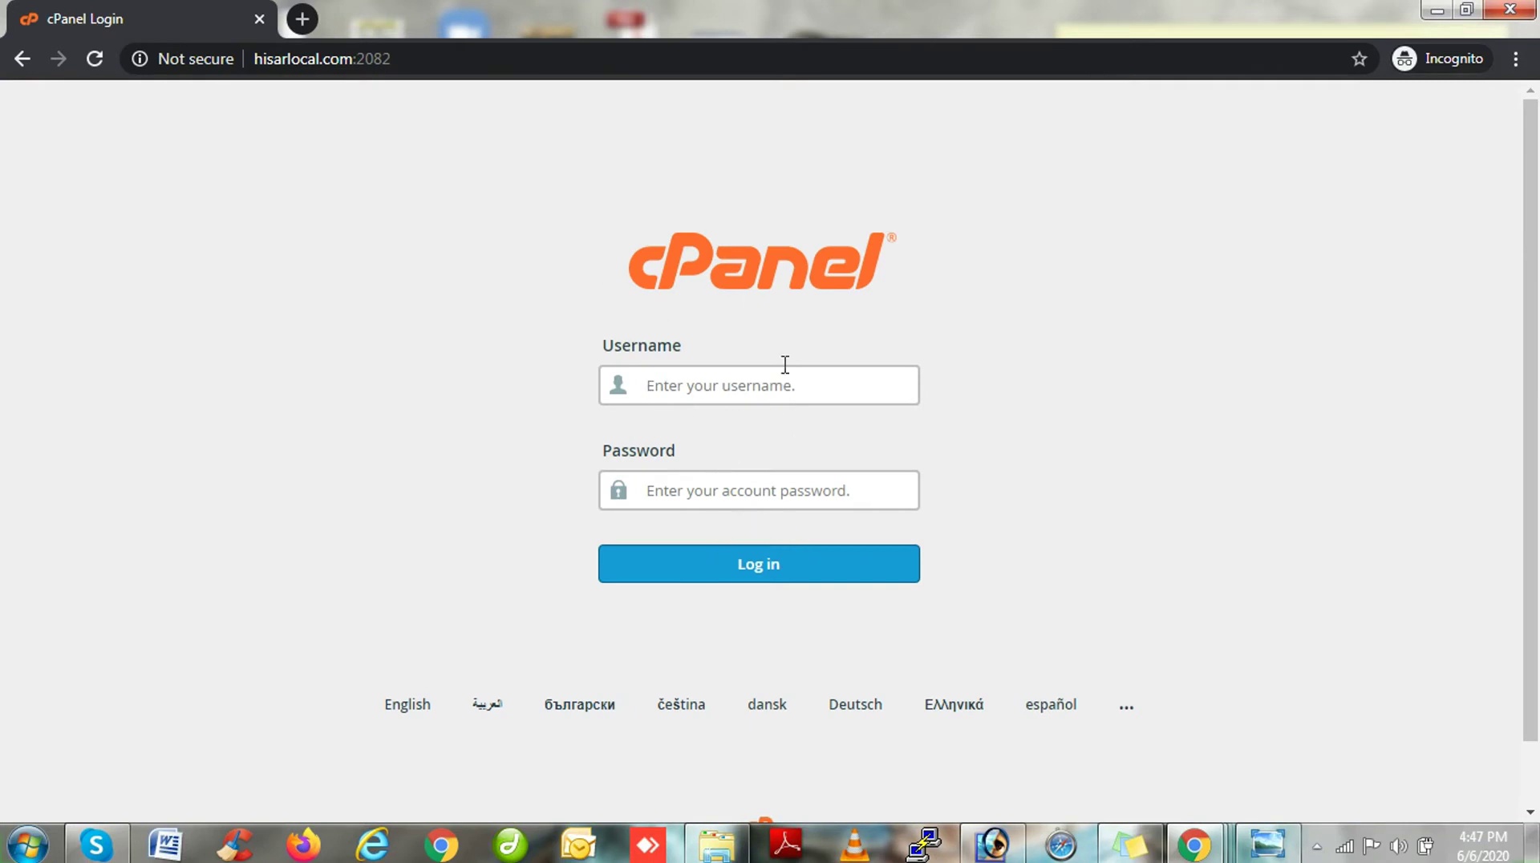
Restore the logged-in 'cPanel - Main' dashboard window from the taskbar.
left_click(734, 386)
left_click(838, 395)
left_click(1437, 12)
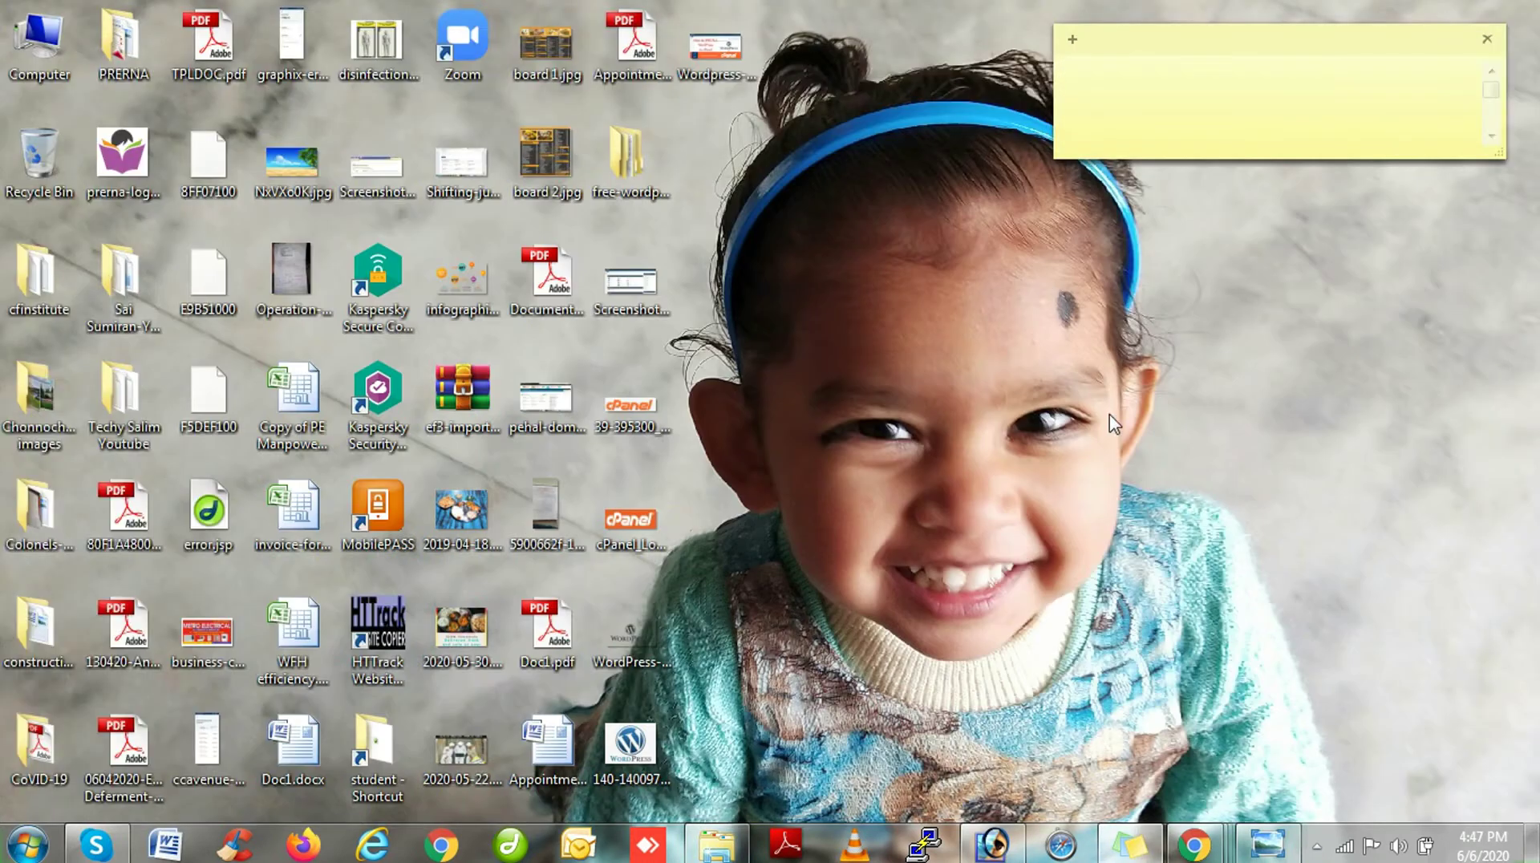
mouse_move(1194, 842)
left_click(1161, 719)
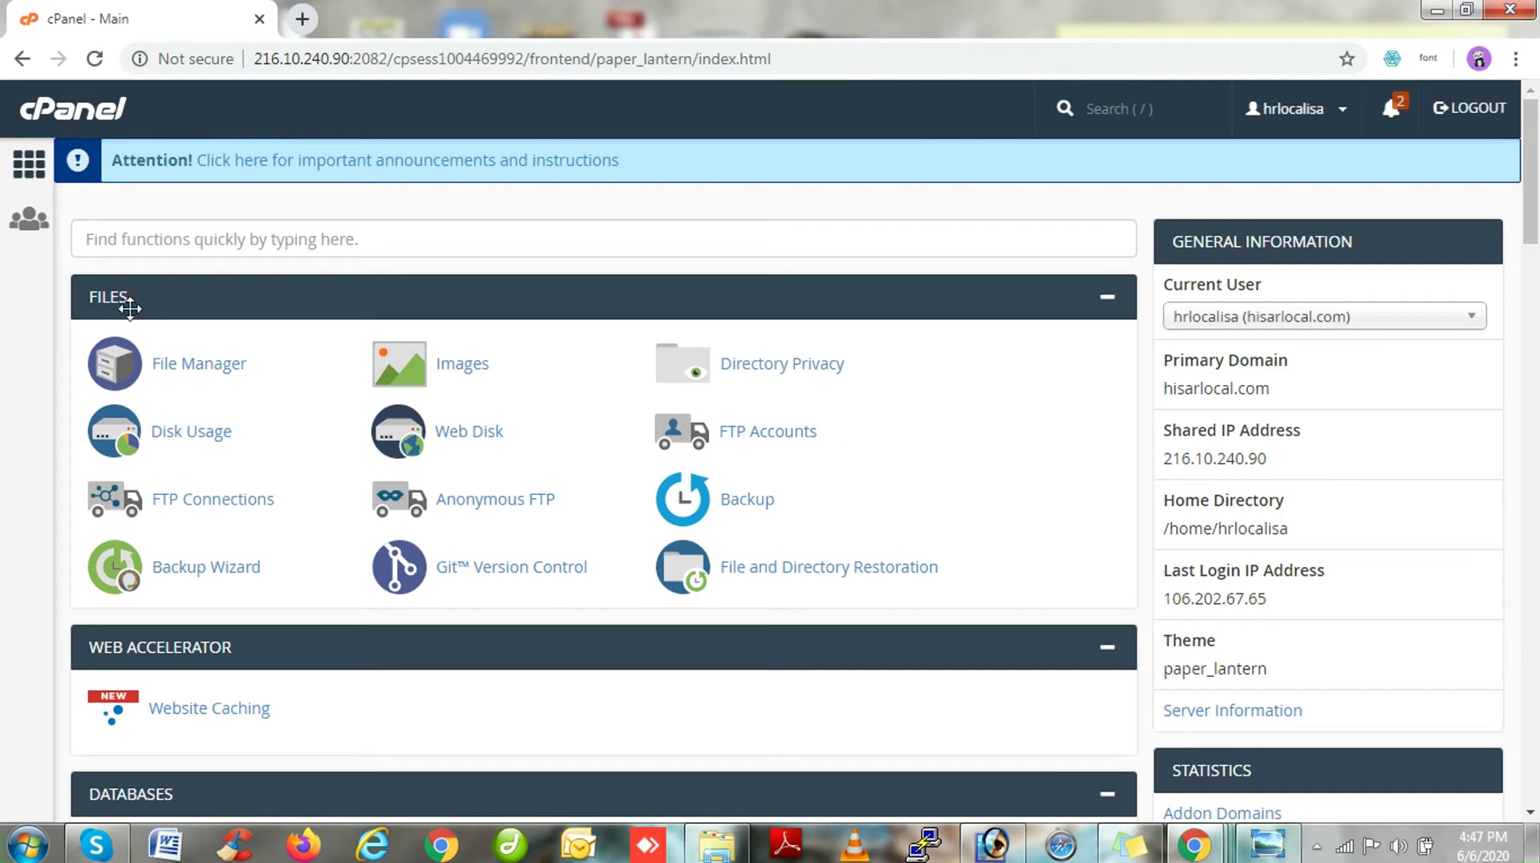
scroll(227, 470, "down", 2)
scroll(227, 470, "down", 3)
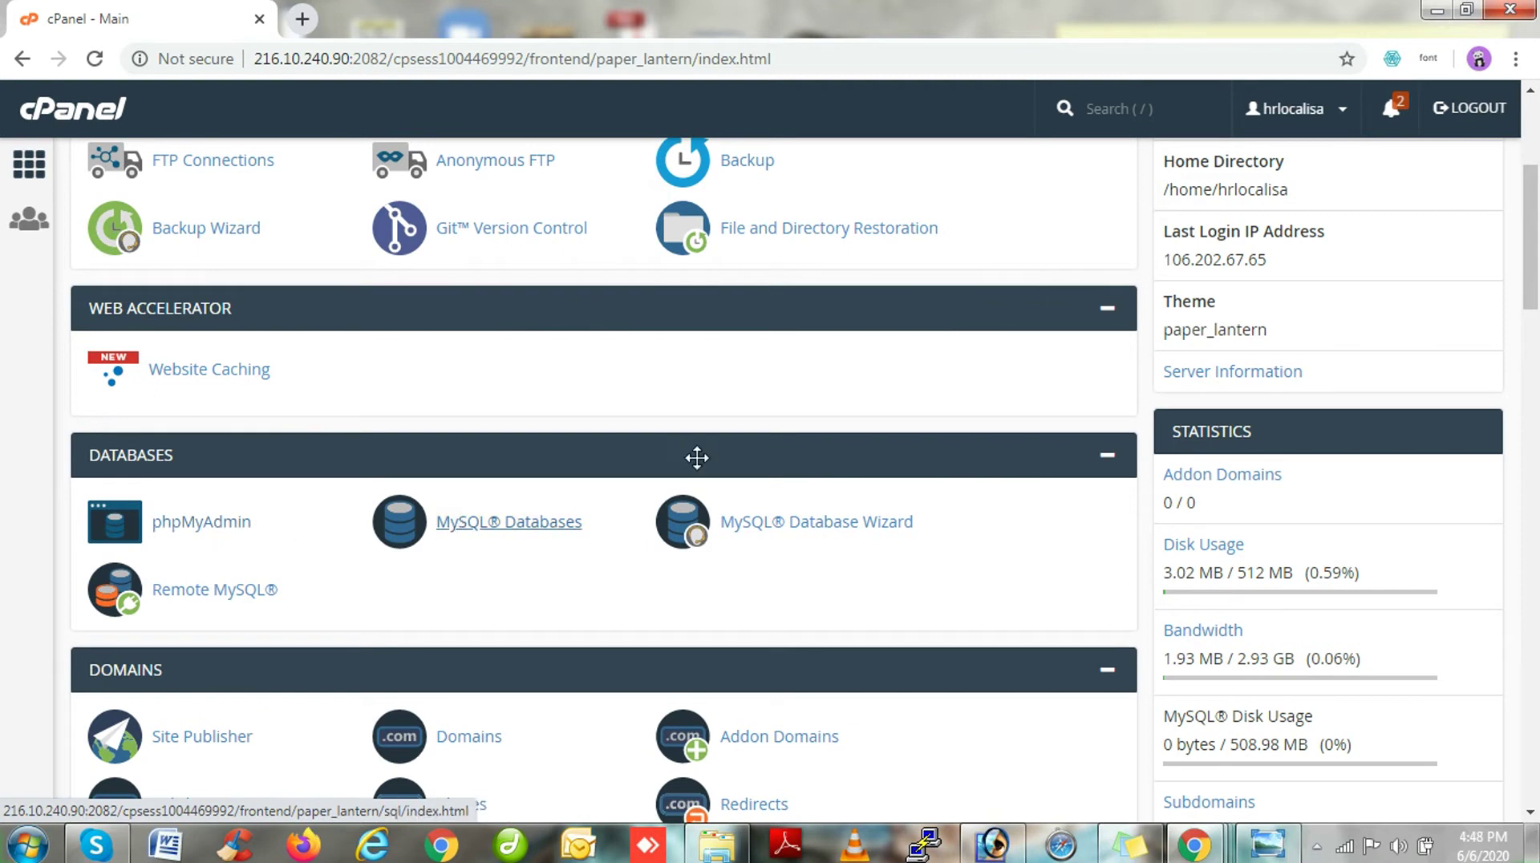
scroll(812, 347, "up", 4)
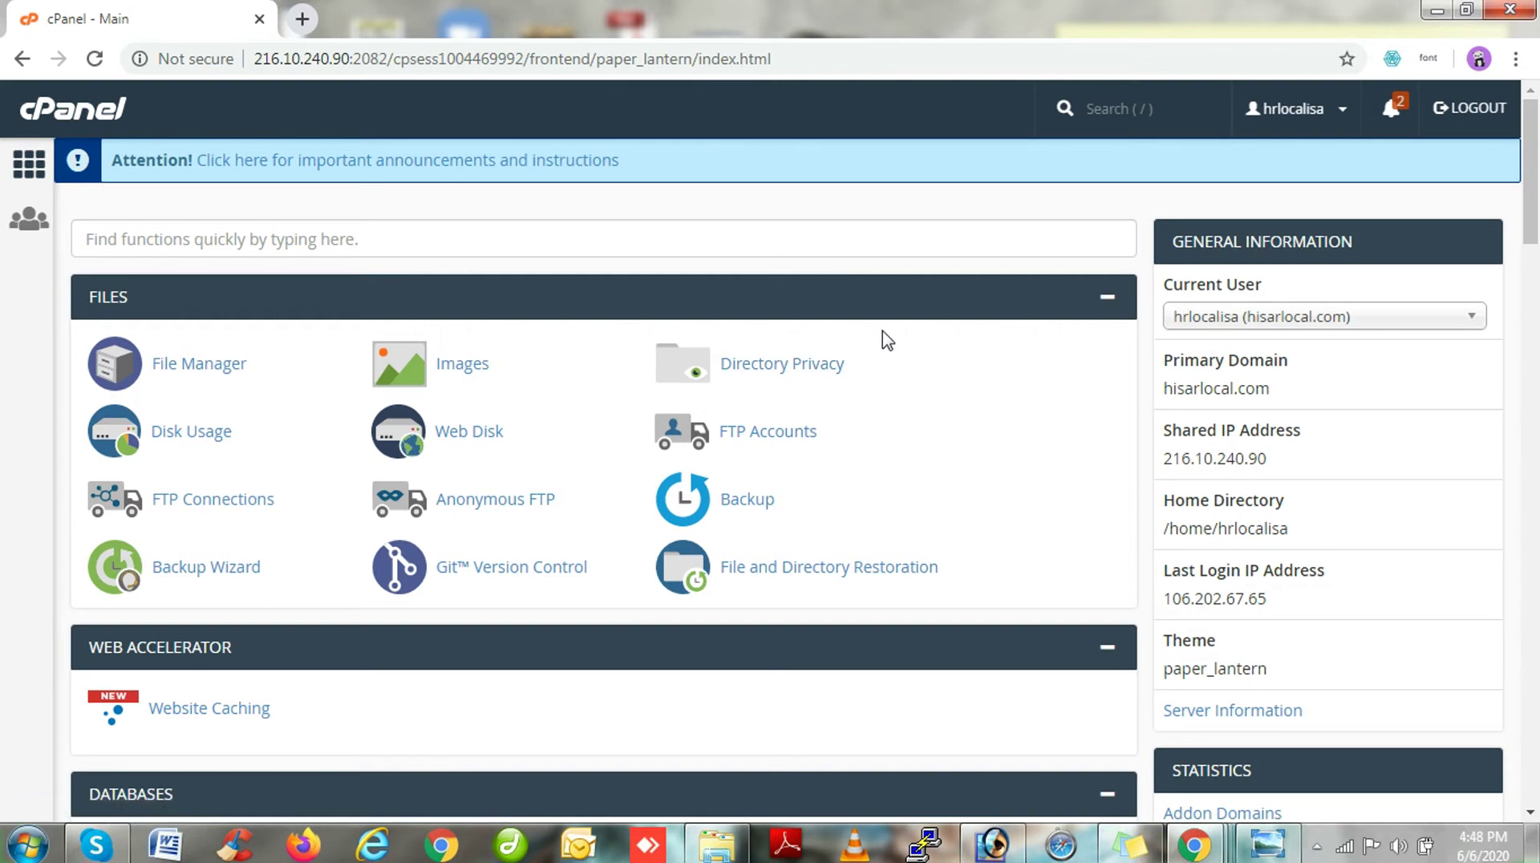
scroll(883, 361, "down", 4)
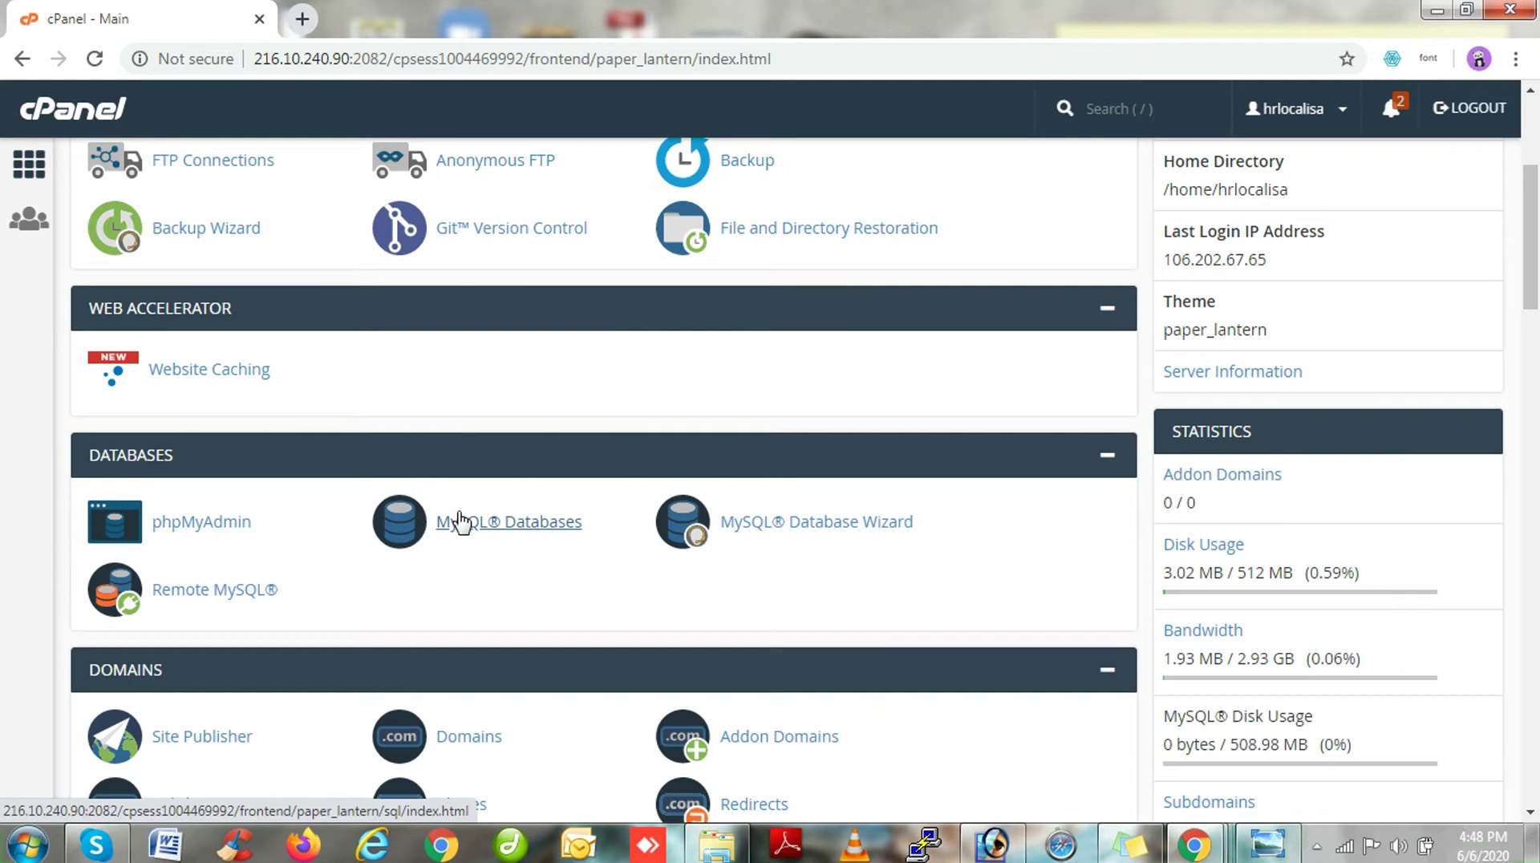
scroll(347, 417, "up", 4)
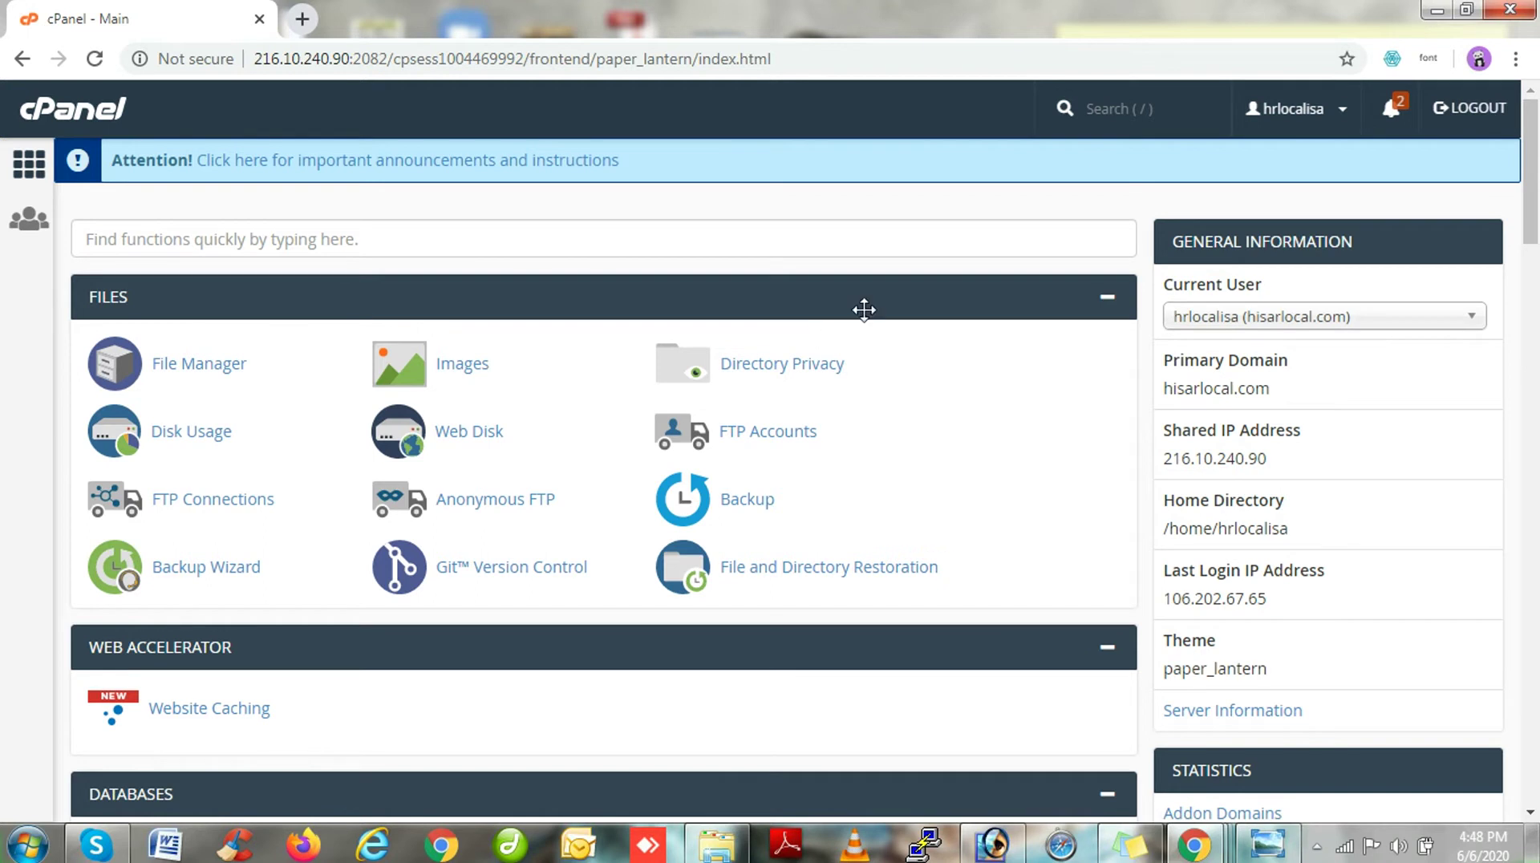
scroll(916, 393, "down", 9)
scroll(913, 401, "down", 8)
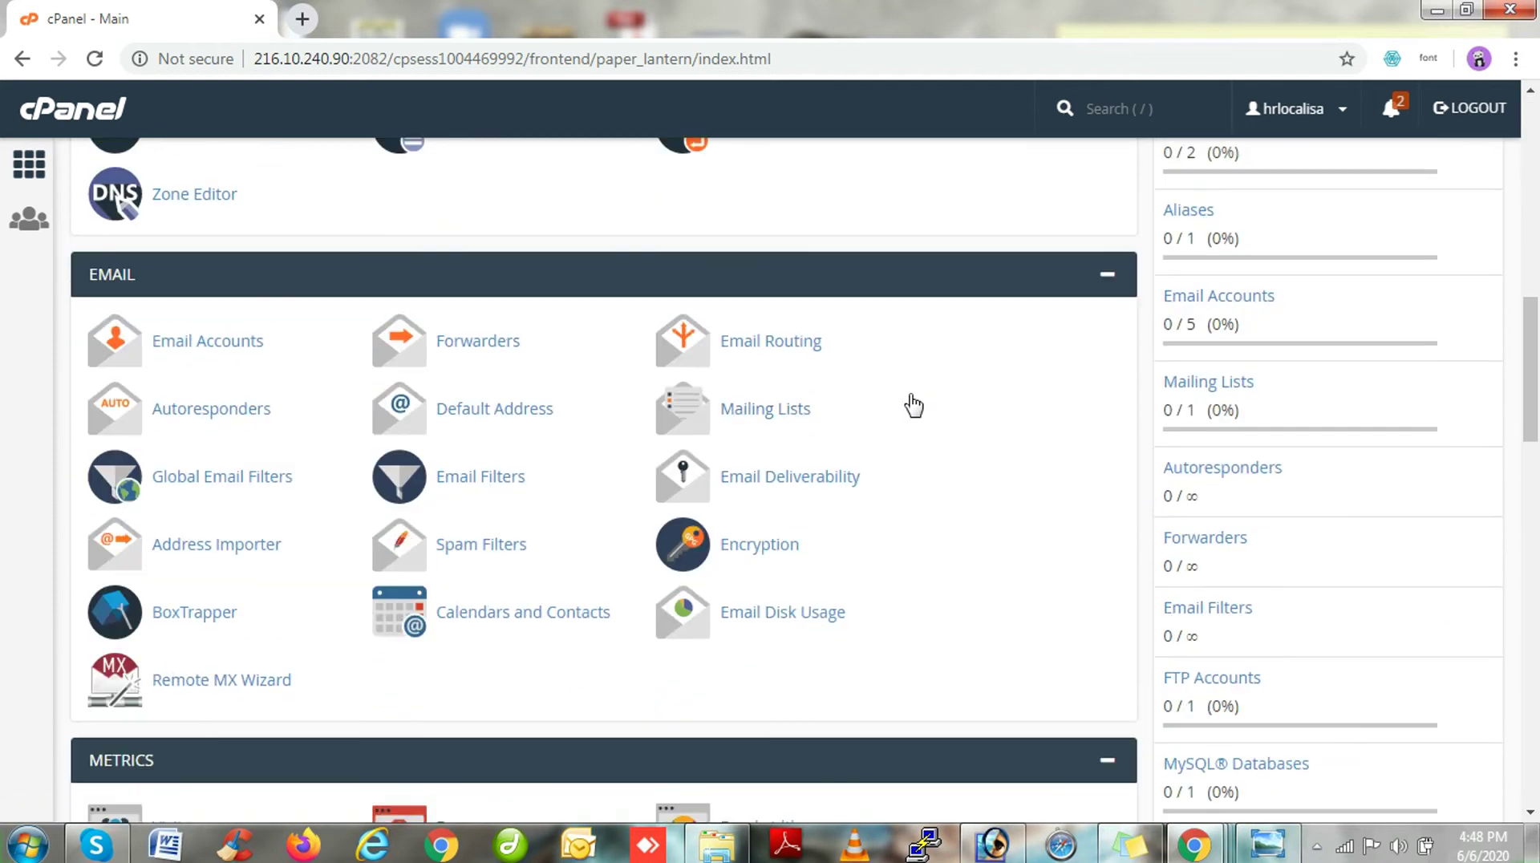
scroll(608, 433, "down", 7)
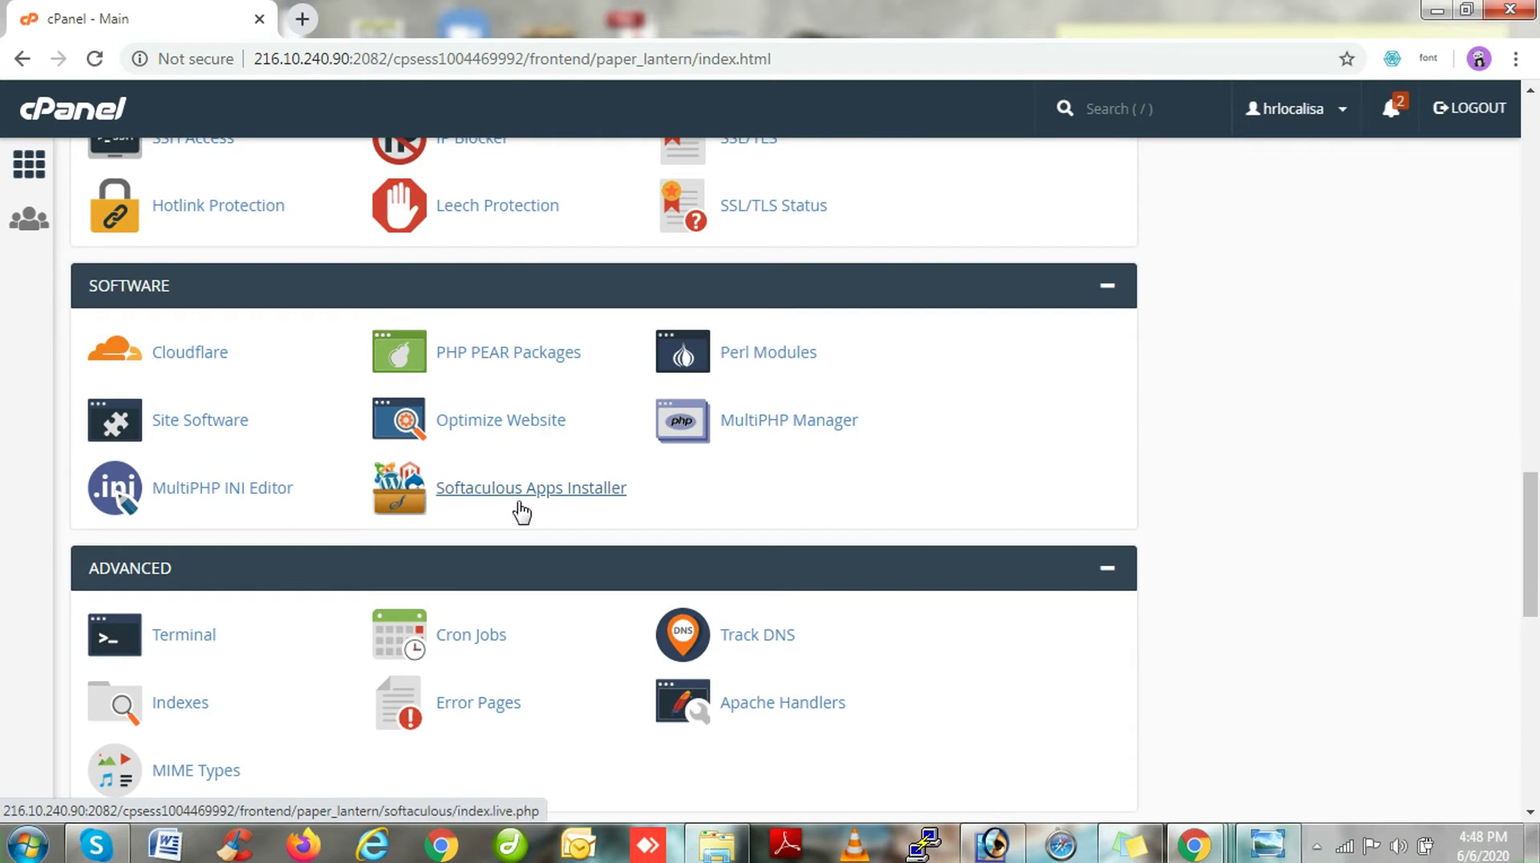
Open Softaculous Apps Installer and browse its Top Scripts list down to the WordPress card.
left_click(512, 501)
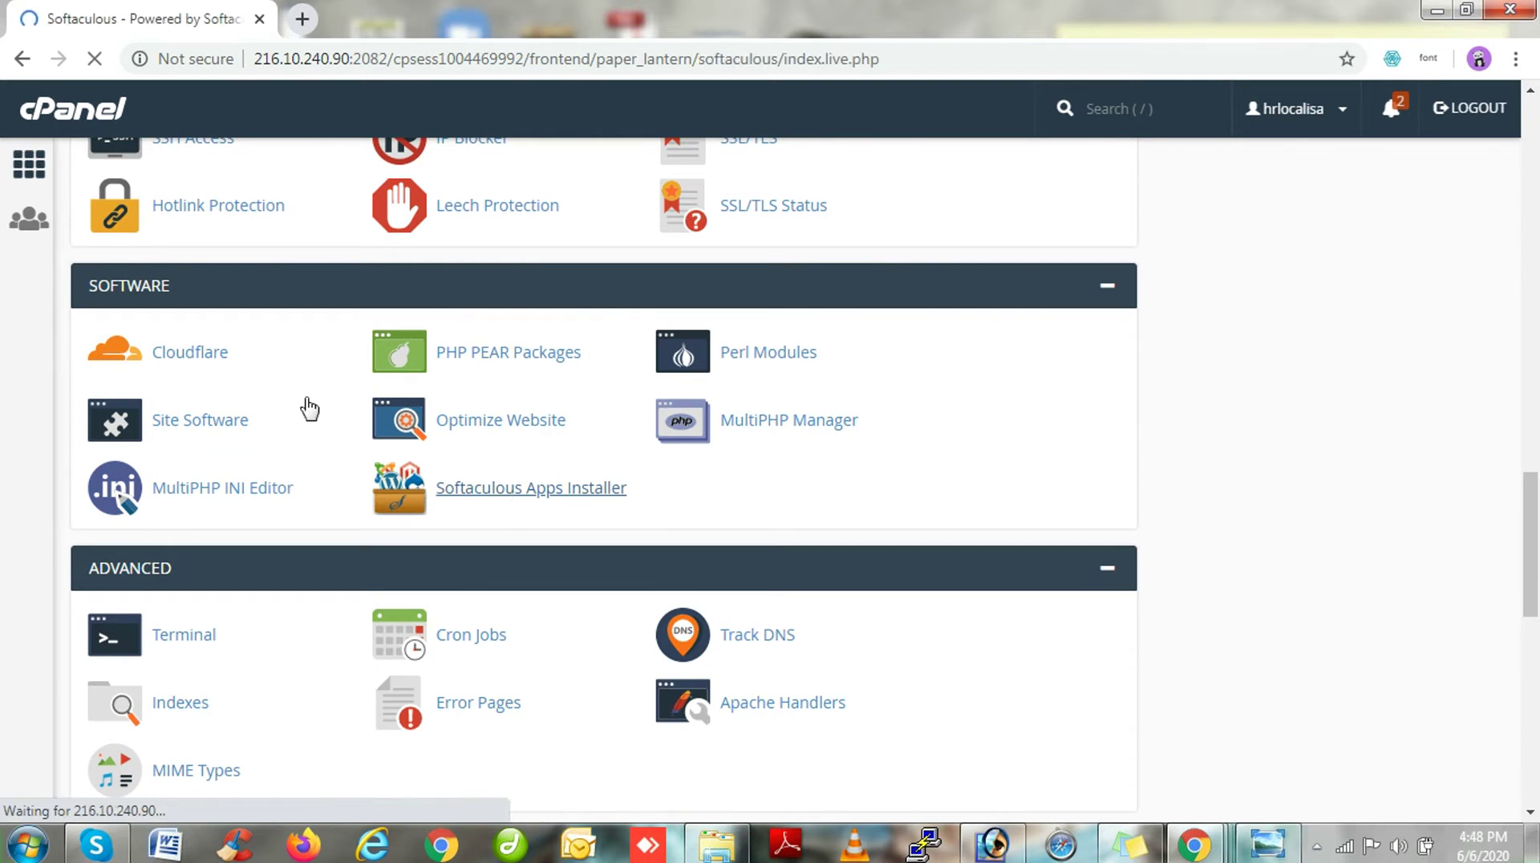
mouse_move(688, 486)
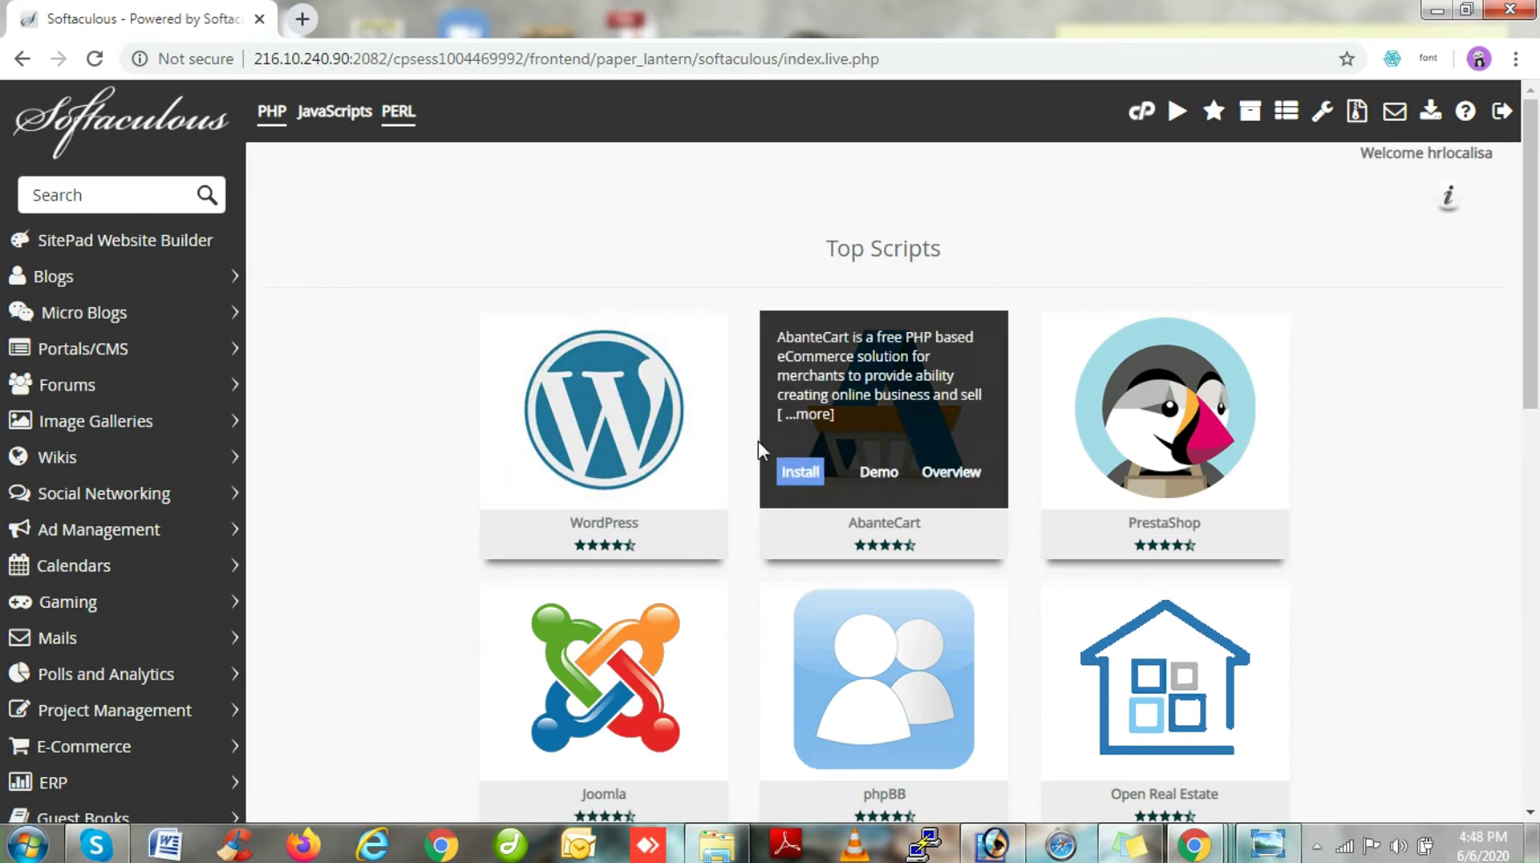
scroll(1203, 473, "down", 5)
scroll(1233, 482, "down", 7)
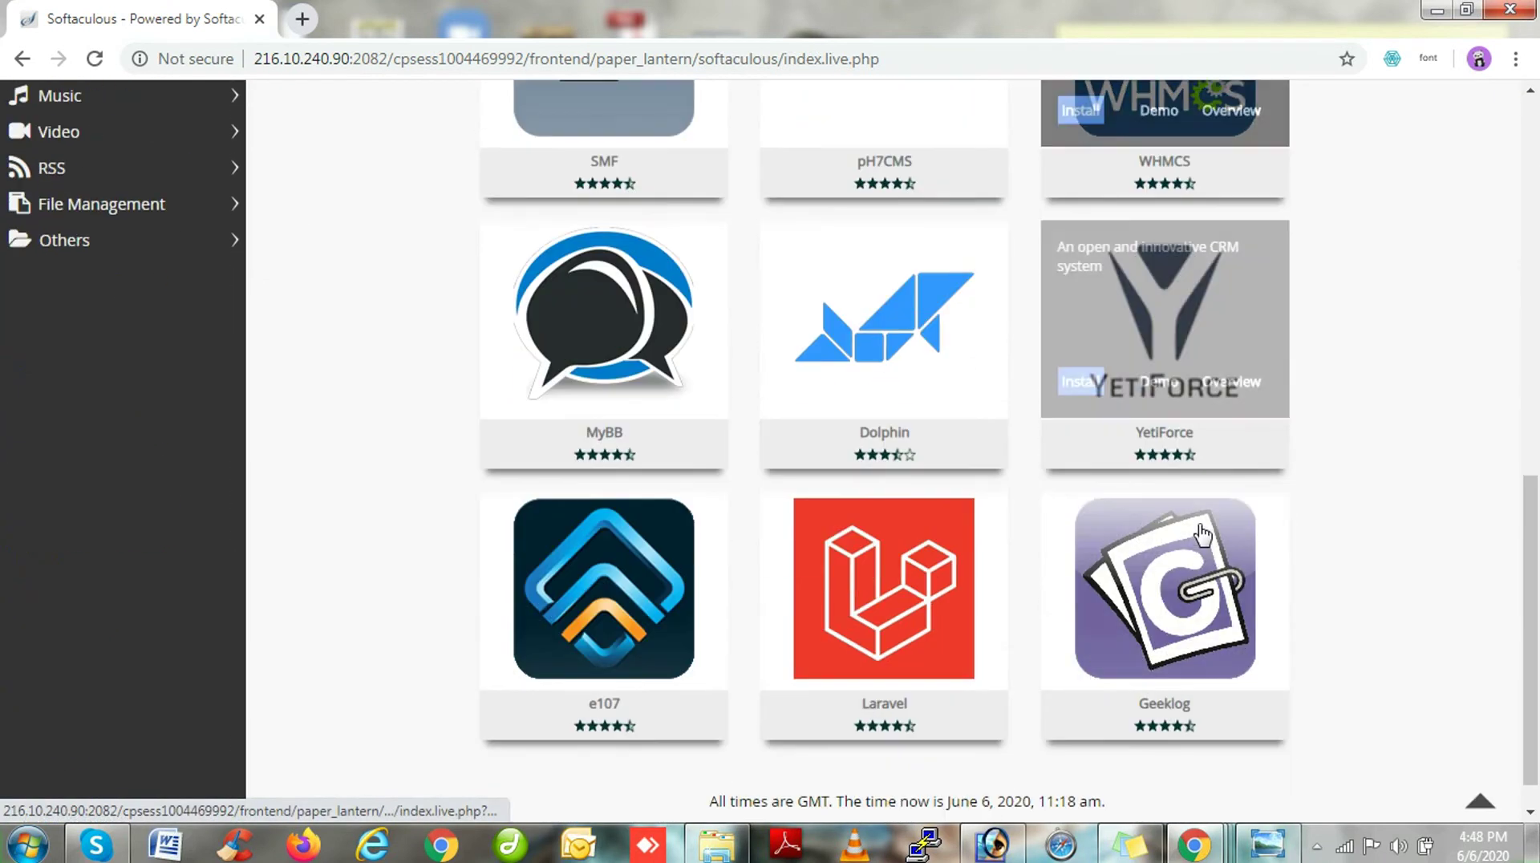
scroll(751, 522, "up", 13)
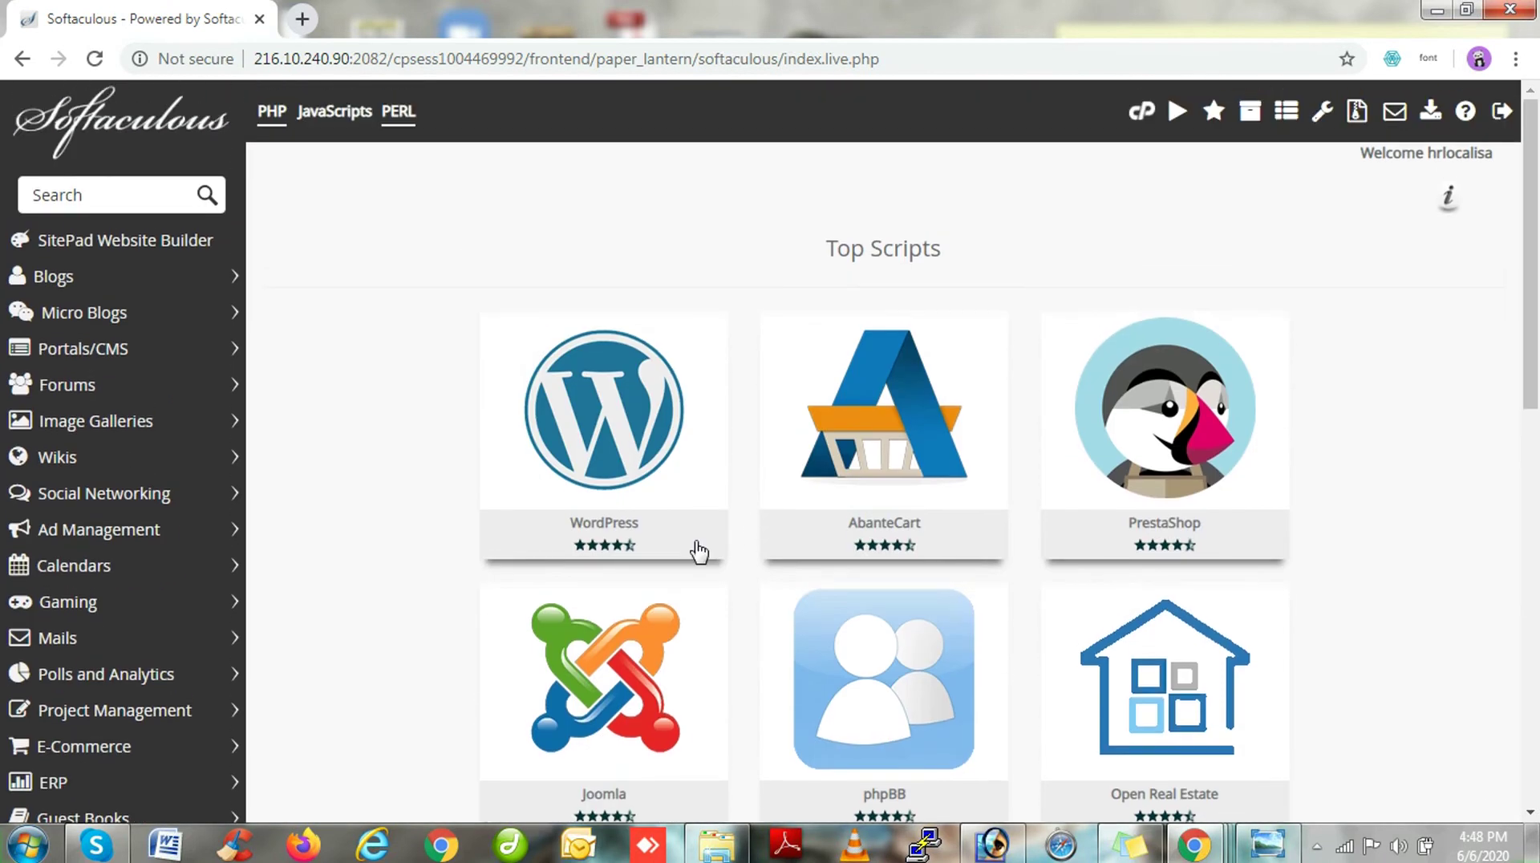
mouse_move(1100, 505)
scroll(1043, 515, "down", 5)
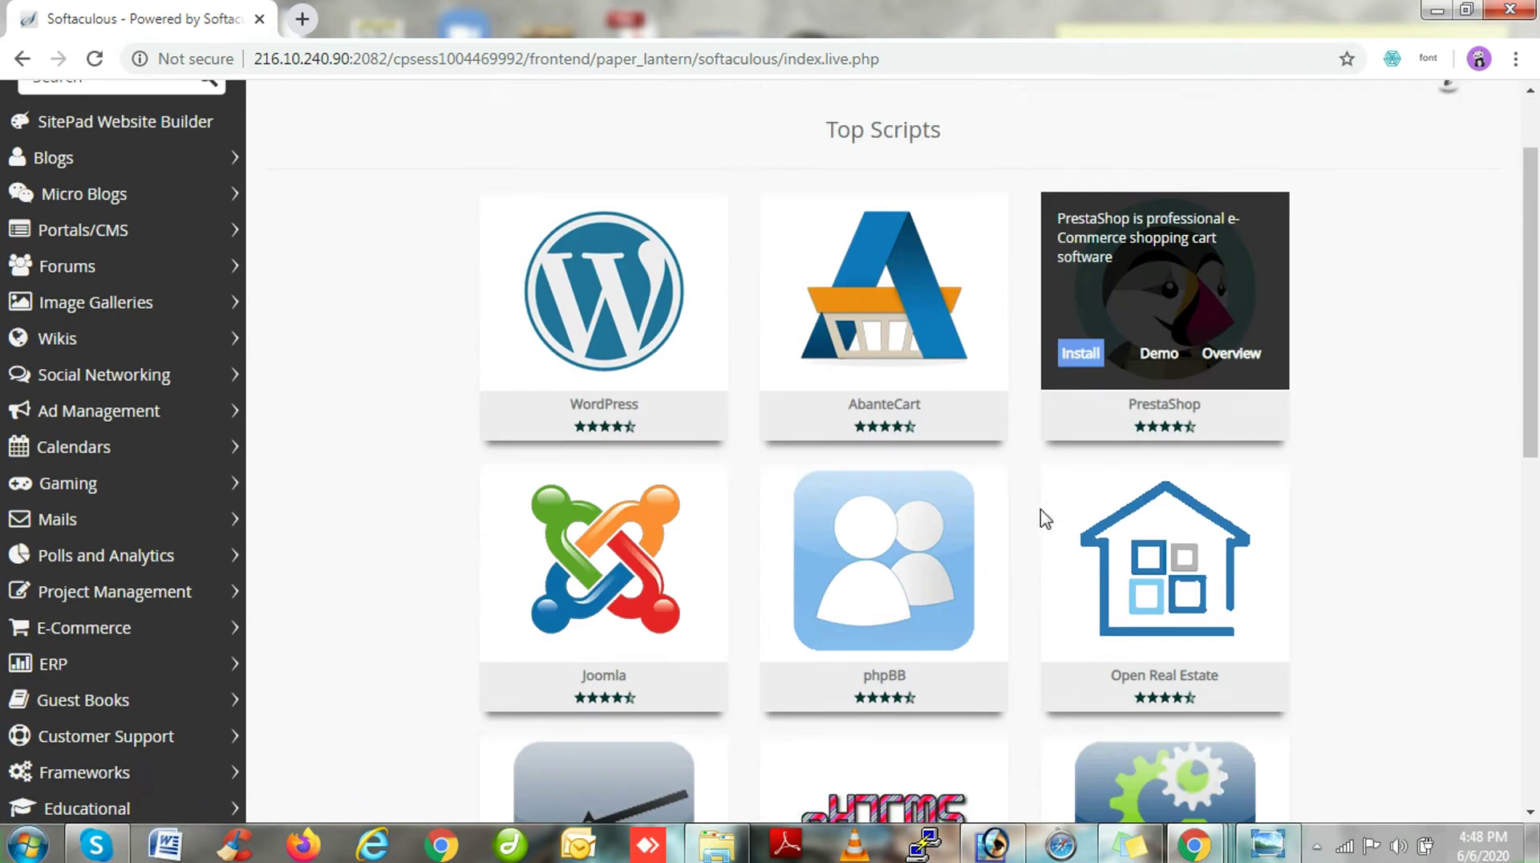
scroll(1268, 544, "down", 1)
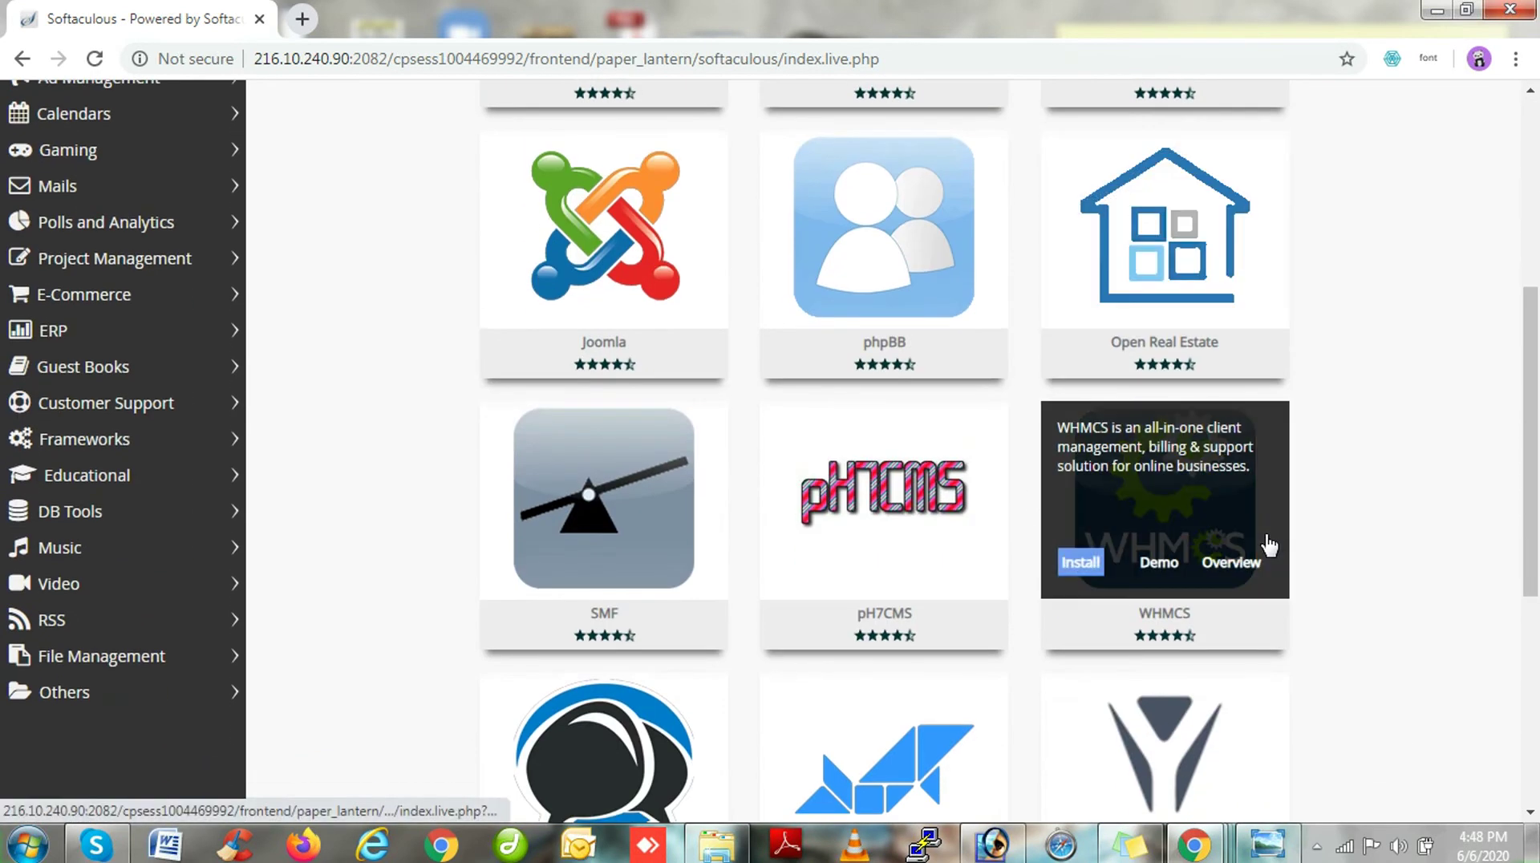
scroll(1364, 498, "up", 6)
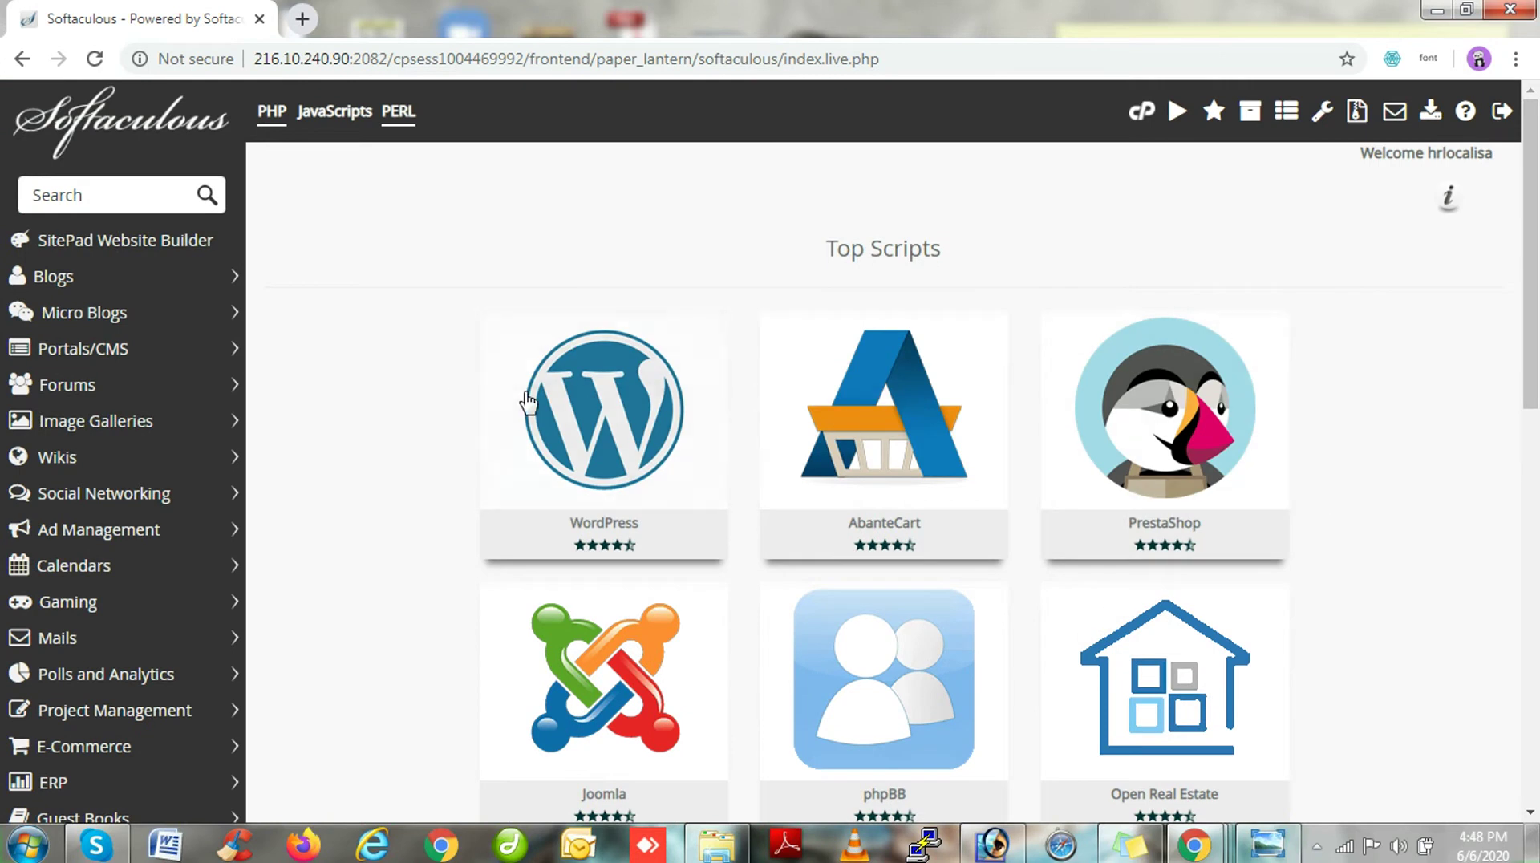
mouse_move(527, 402)
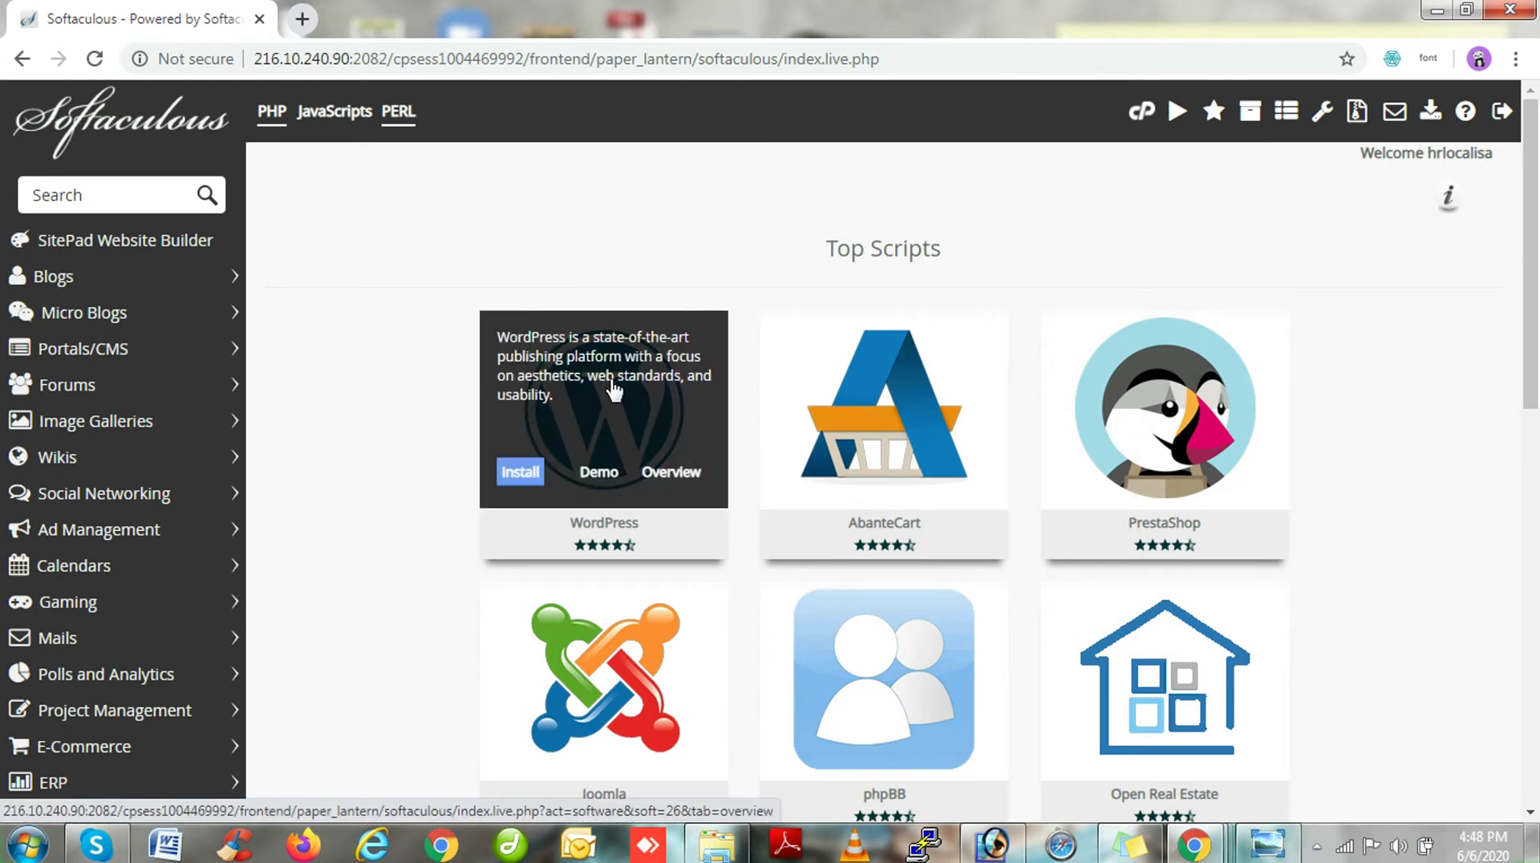
Start the WordPress install form and keep version 5.4.1 selected.
left_click(520, 475)
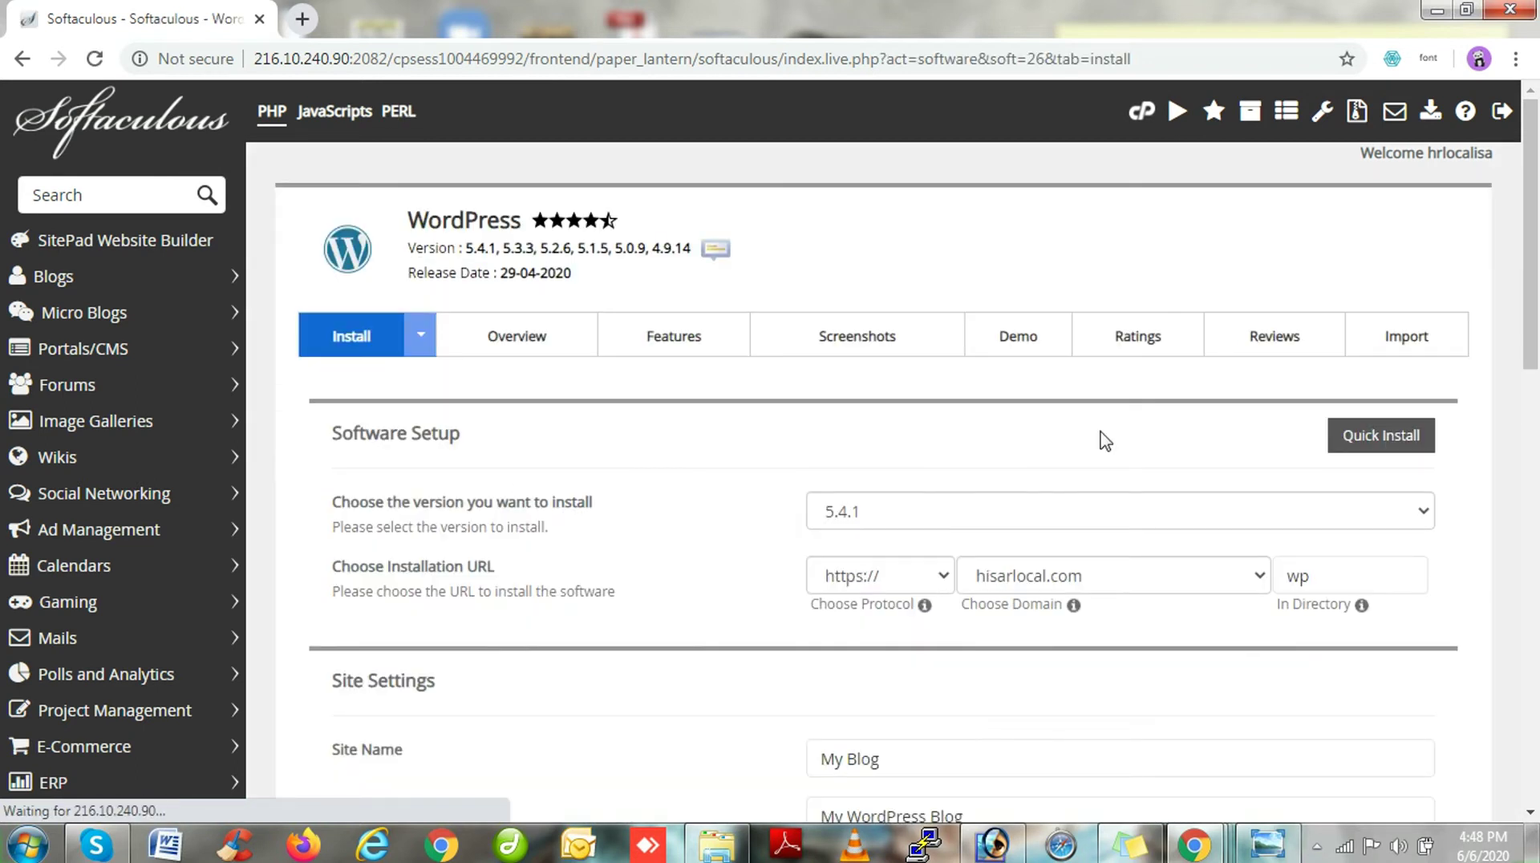
scroll(1139, 433, "down", 3)
scroll(621, 212, "up", 3)
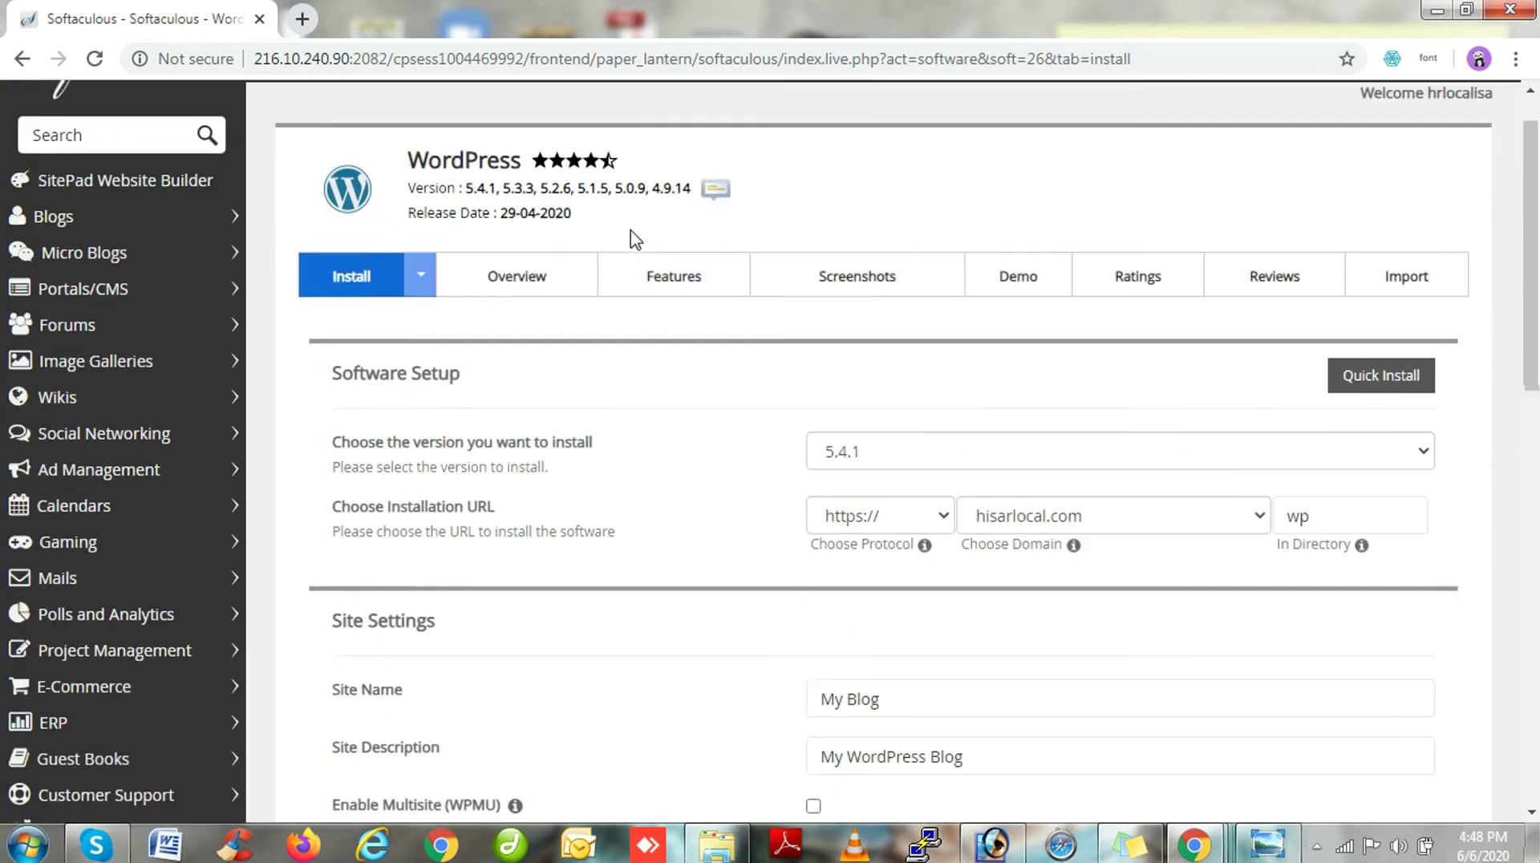
scroll(677, 437, "down", 3)
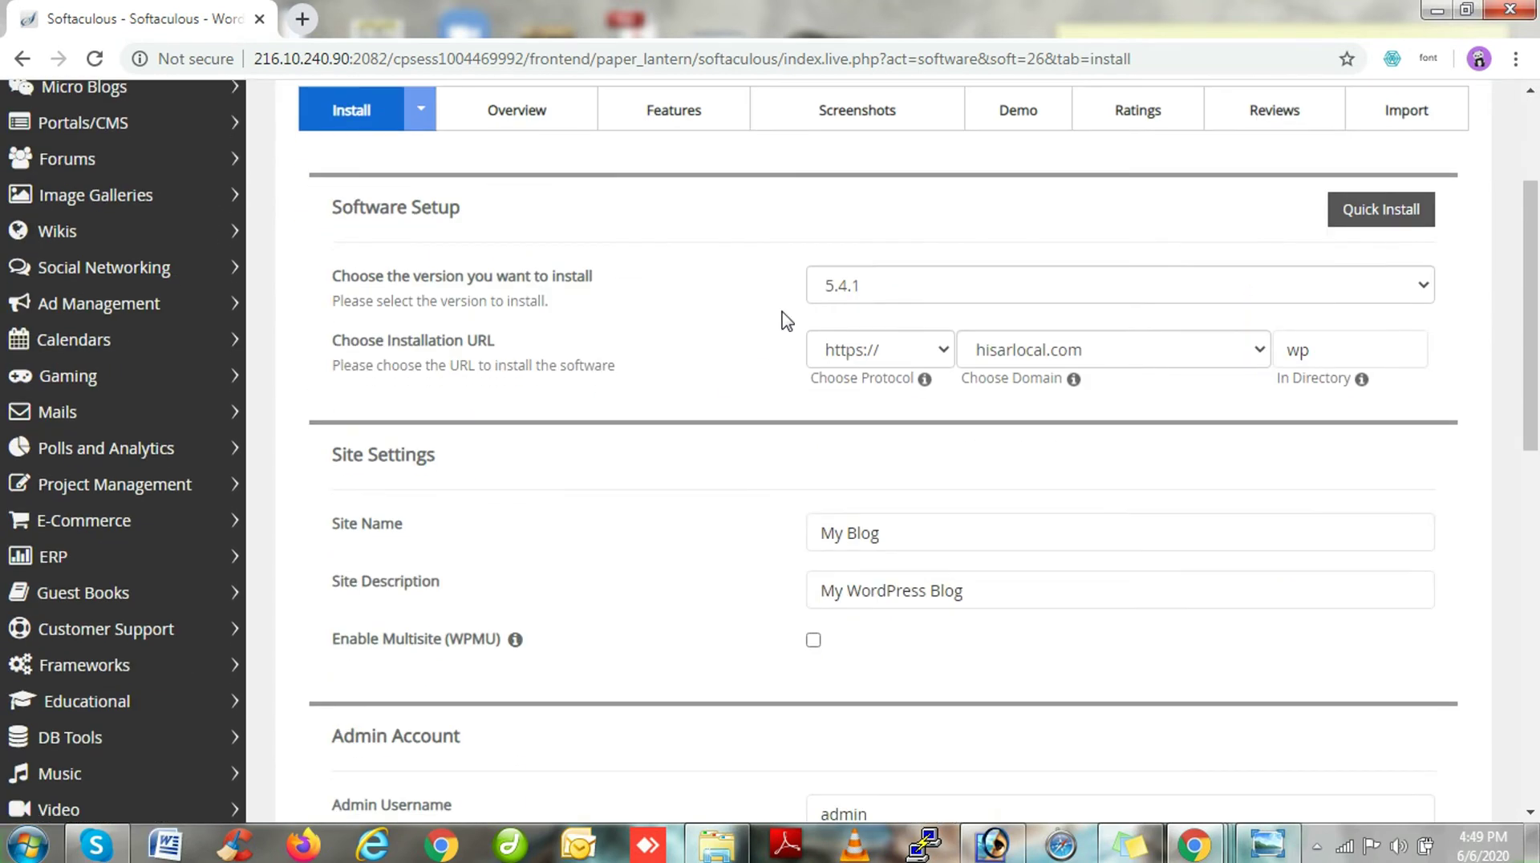
left_click(920, 293)
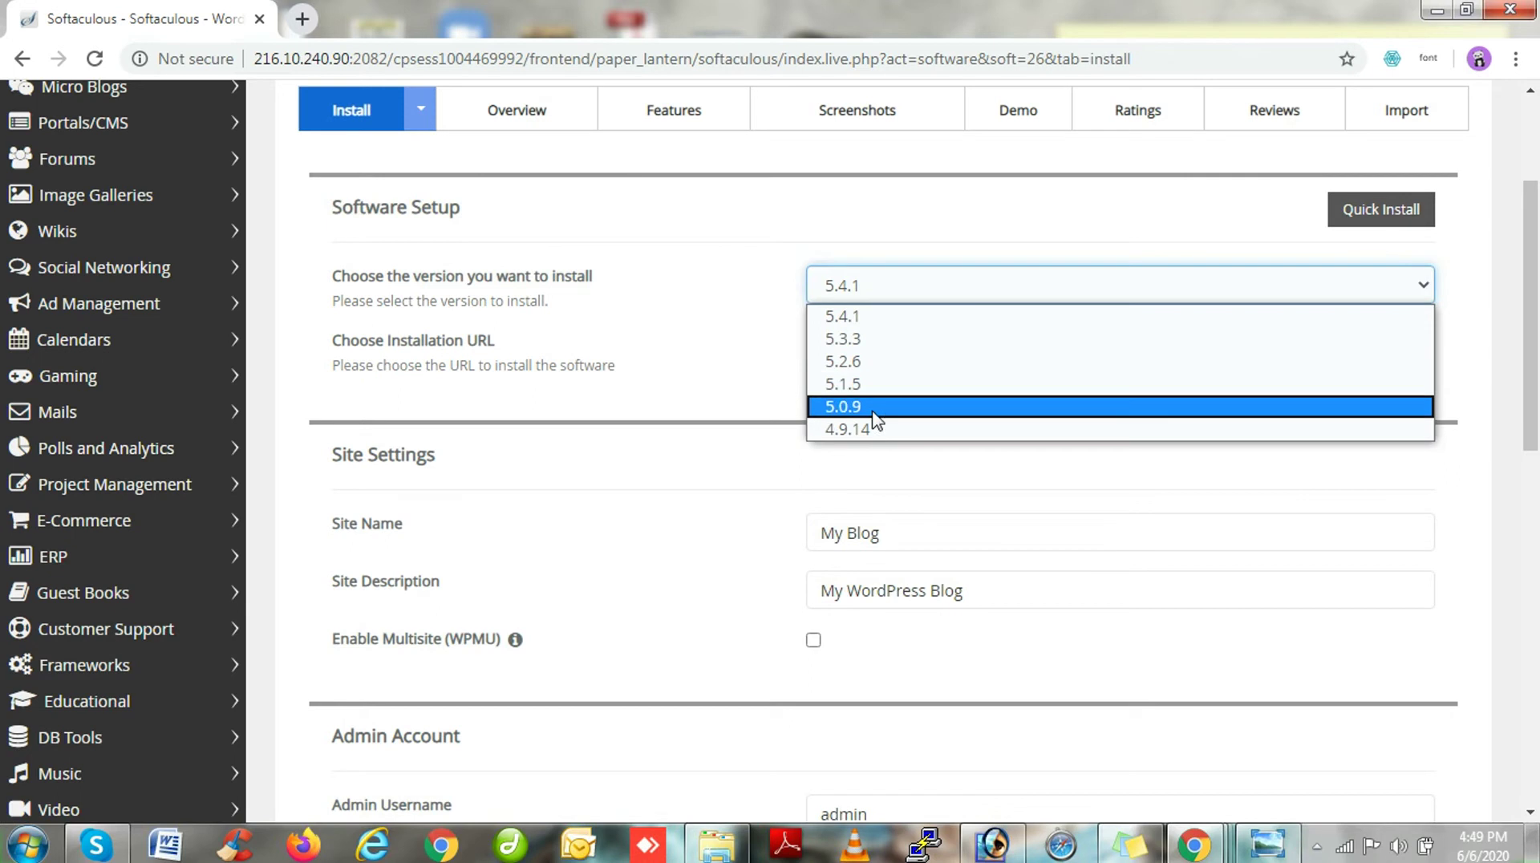
left_click(839, 321)
left_click(921, 361)
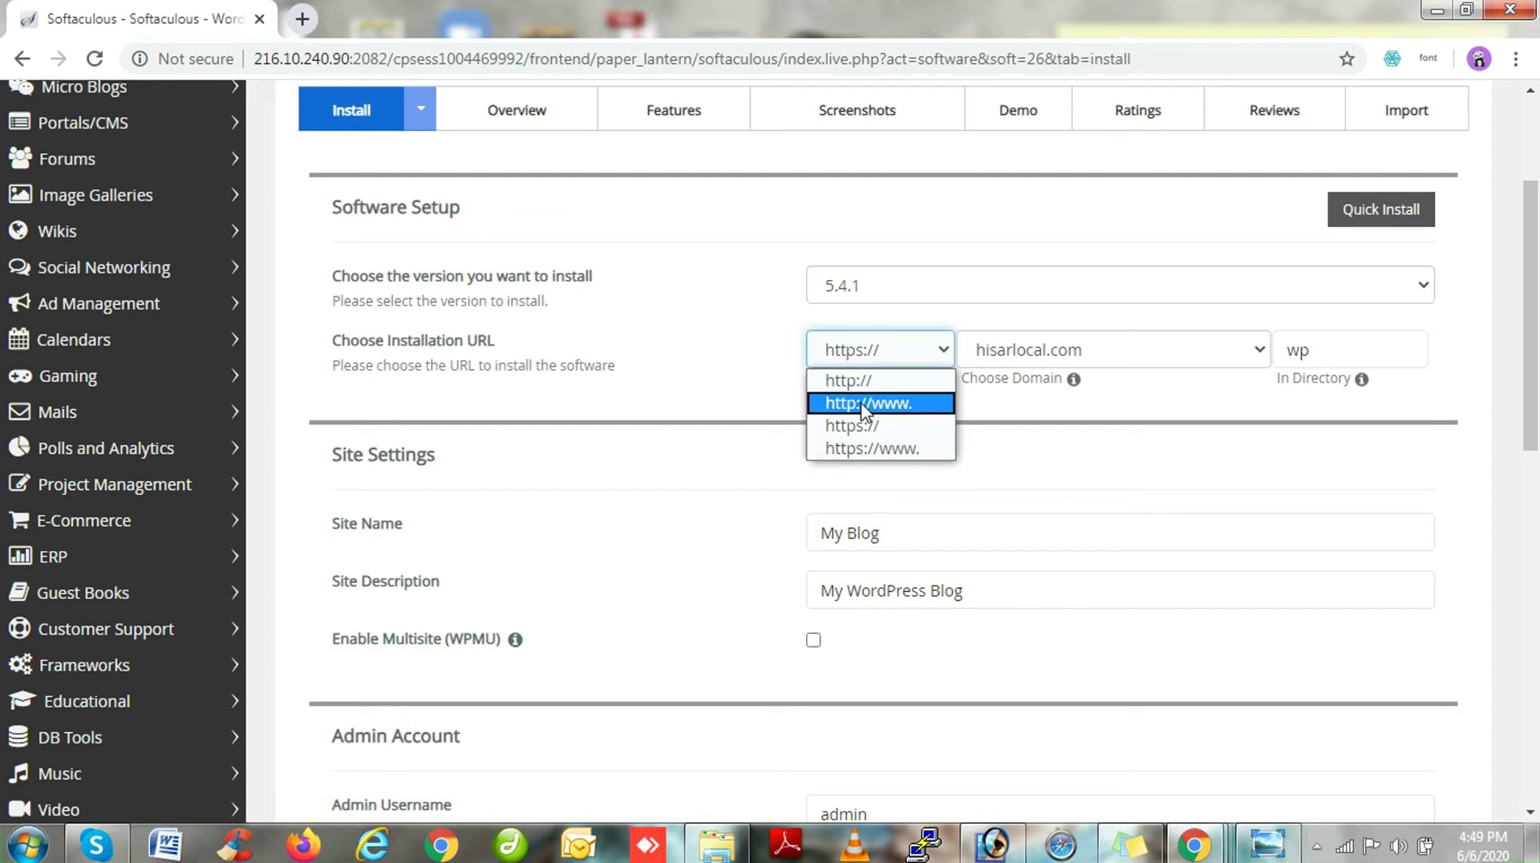
left_click(871, 409)
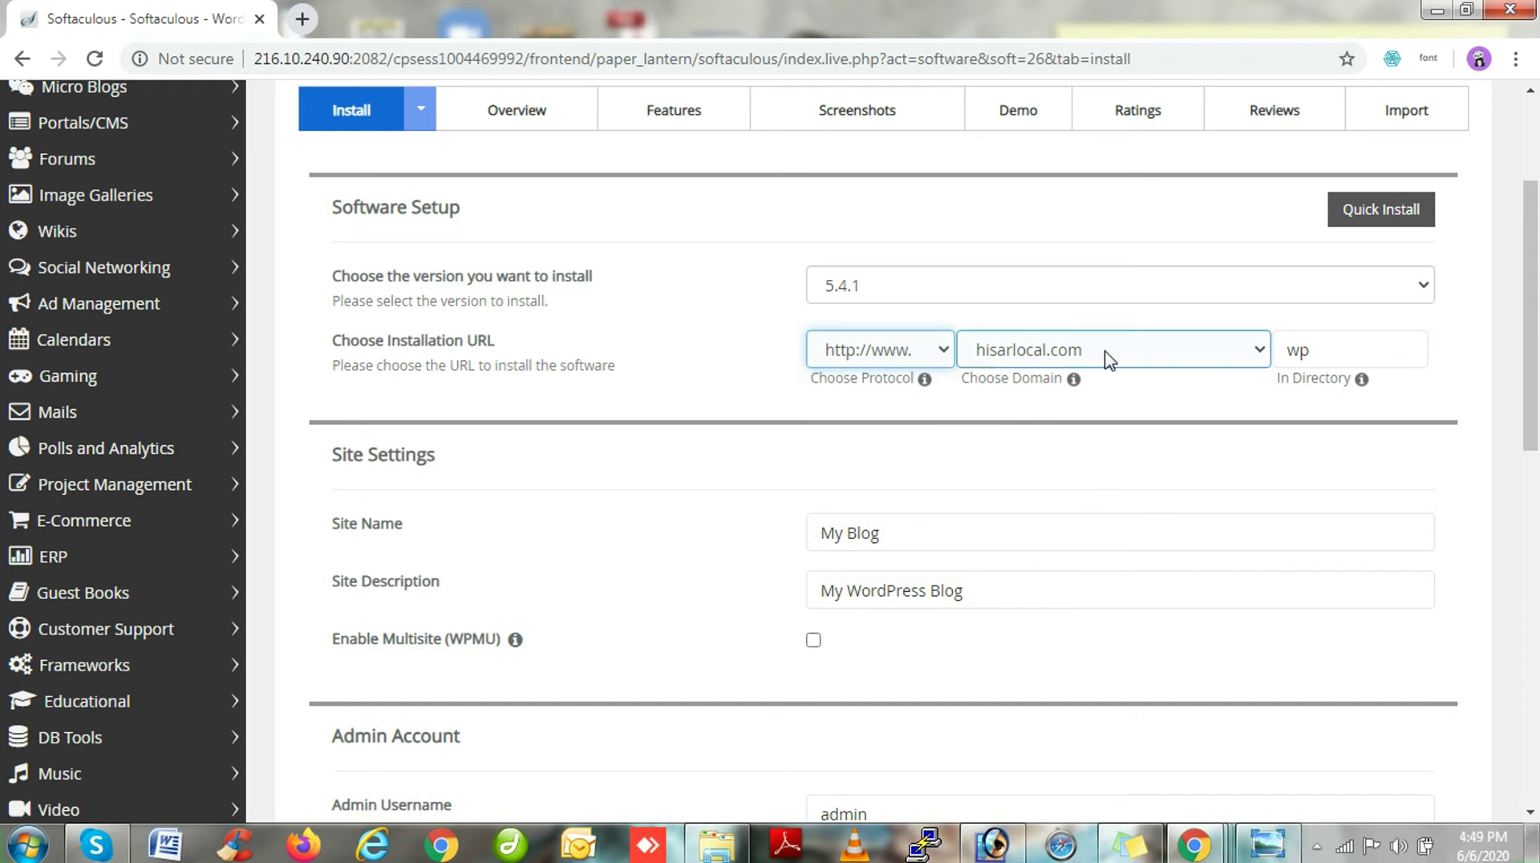
left_click(1144, 360)
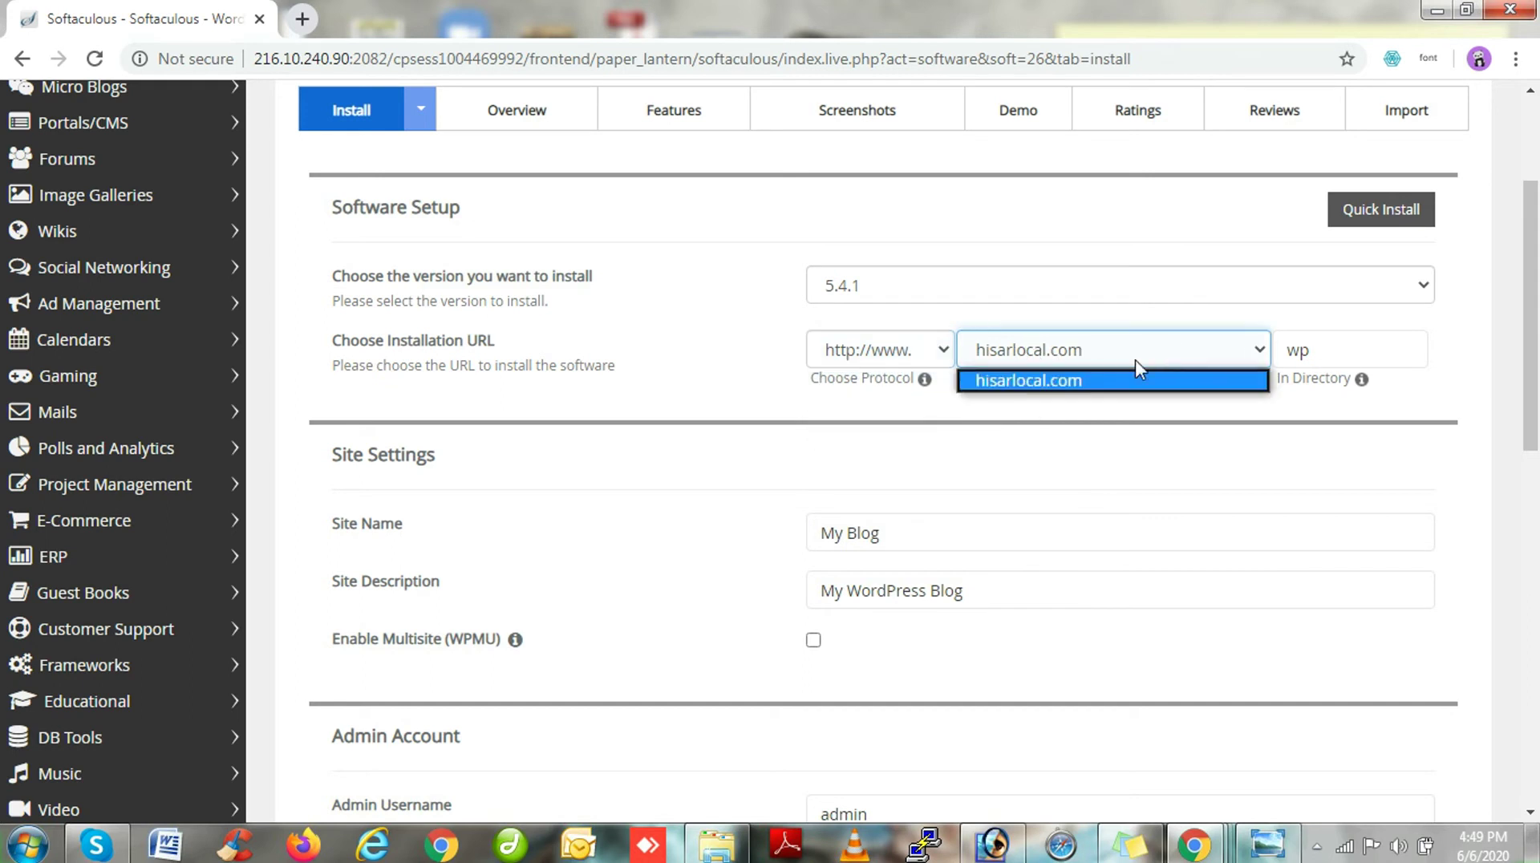
left_click(1122, 387)
left_click(1187, 355)
left_click(1138, 383)
Delete 'wp' from In Directory and select the existing 'My Blog' site name.
left_click(1320, 352)
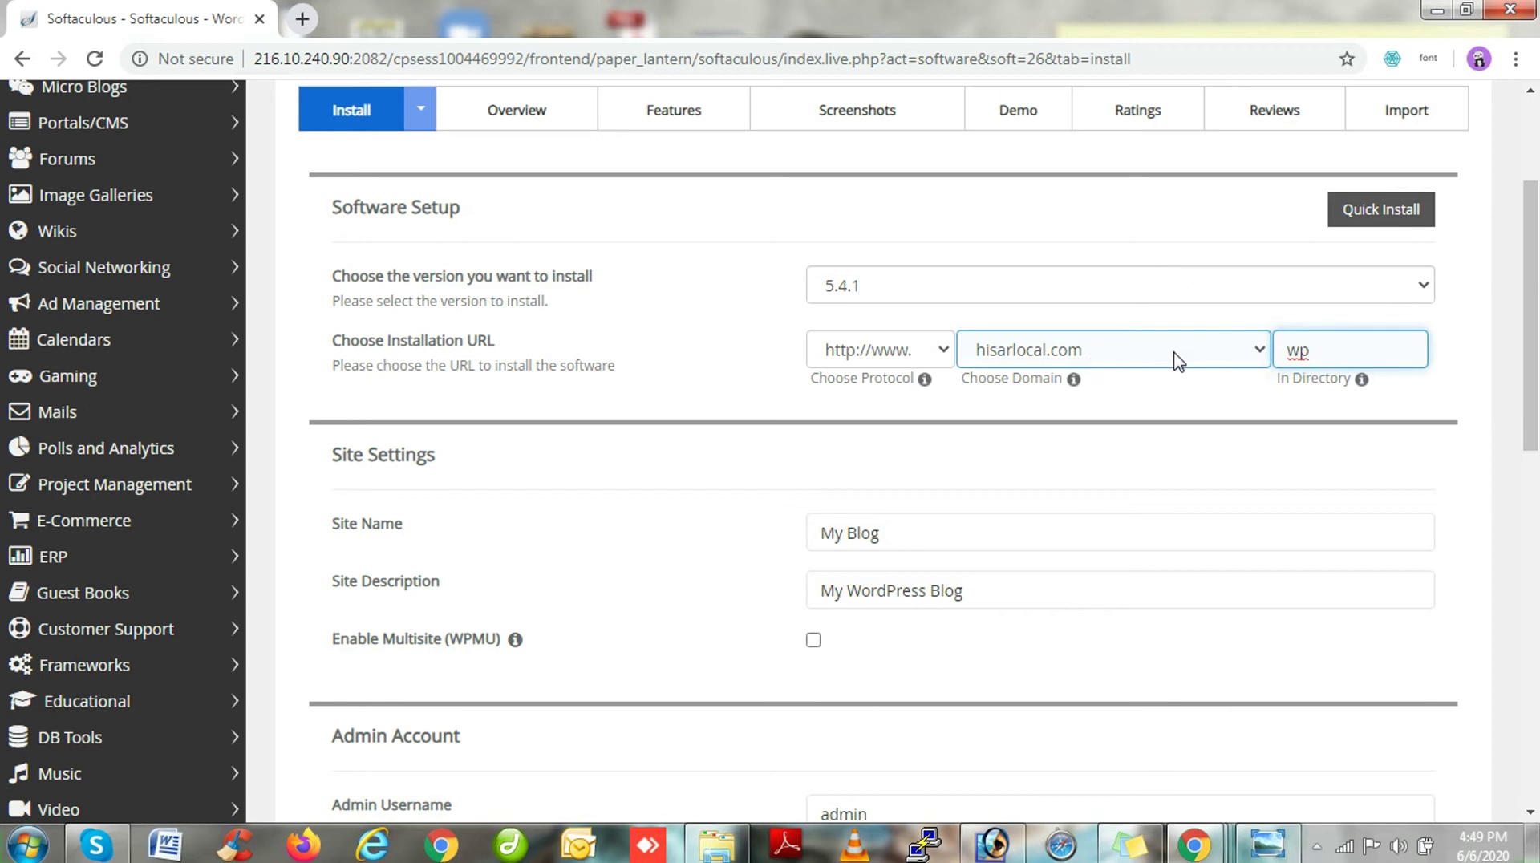
double_click(1312, 351)
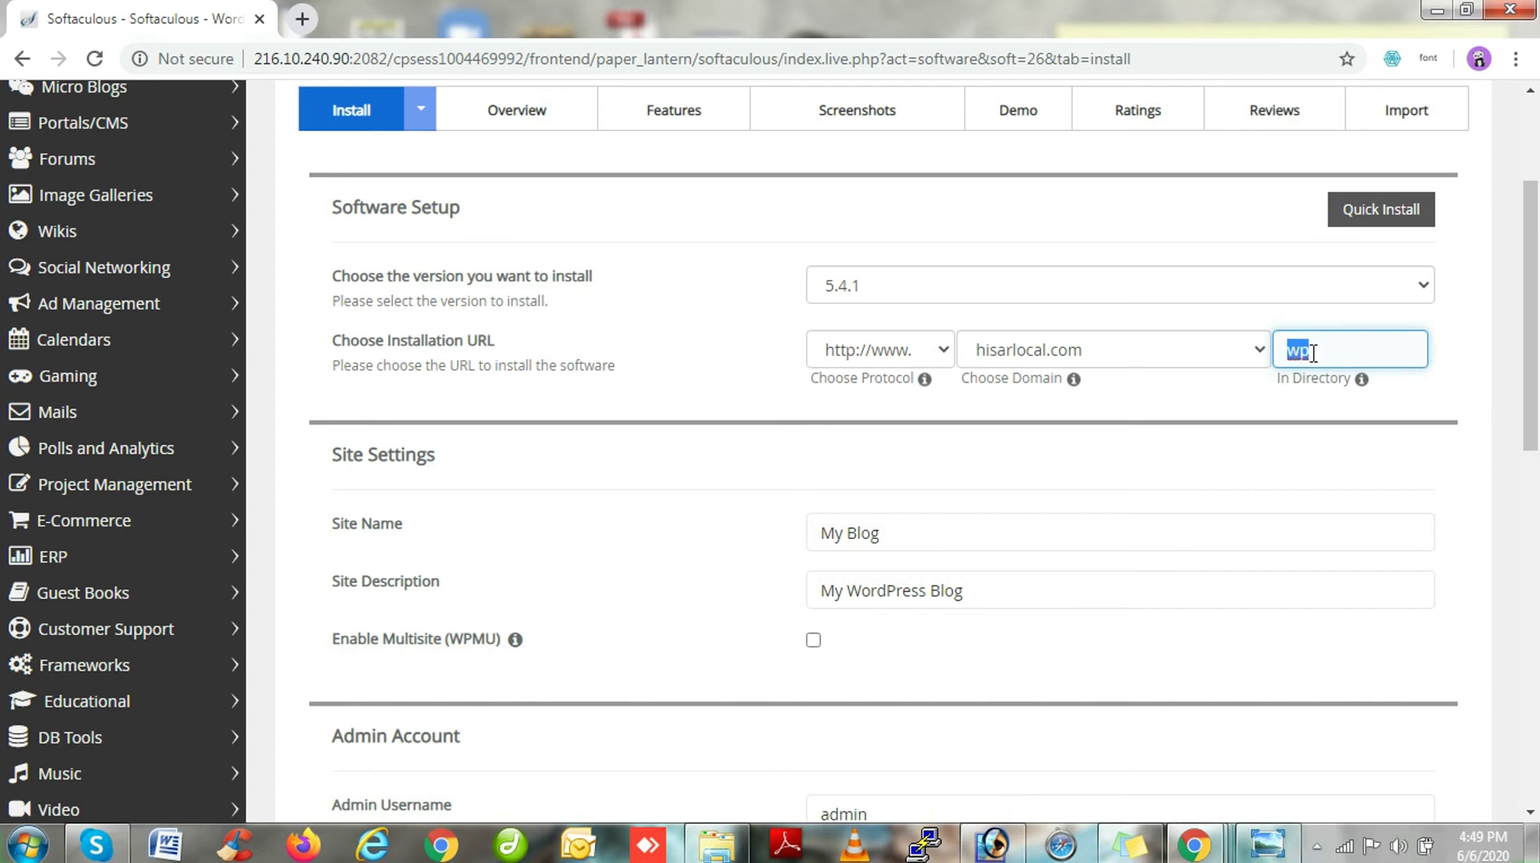
left_click(1335, 343)
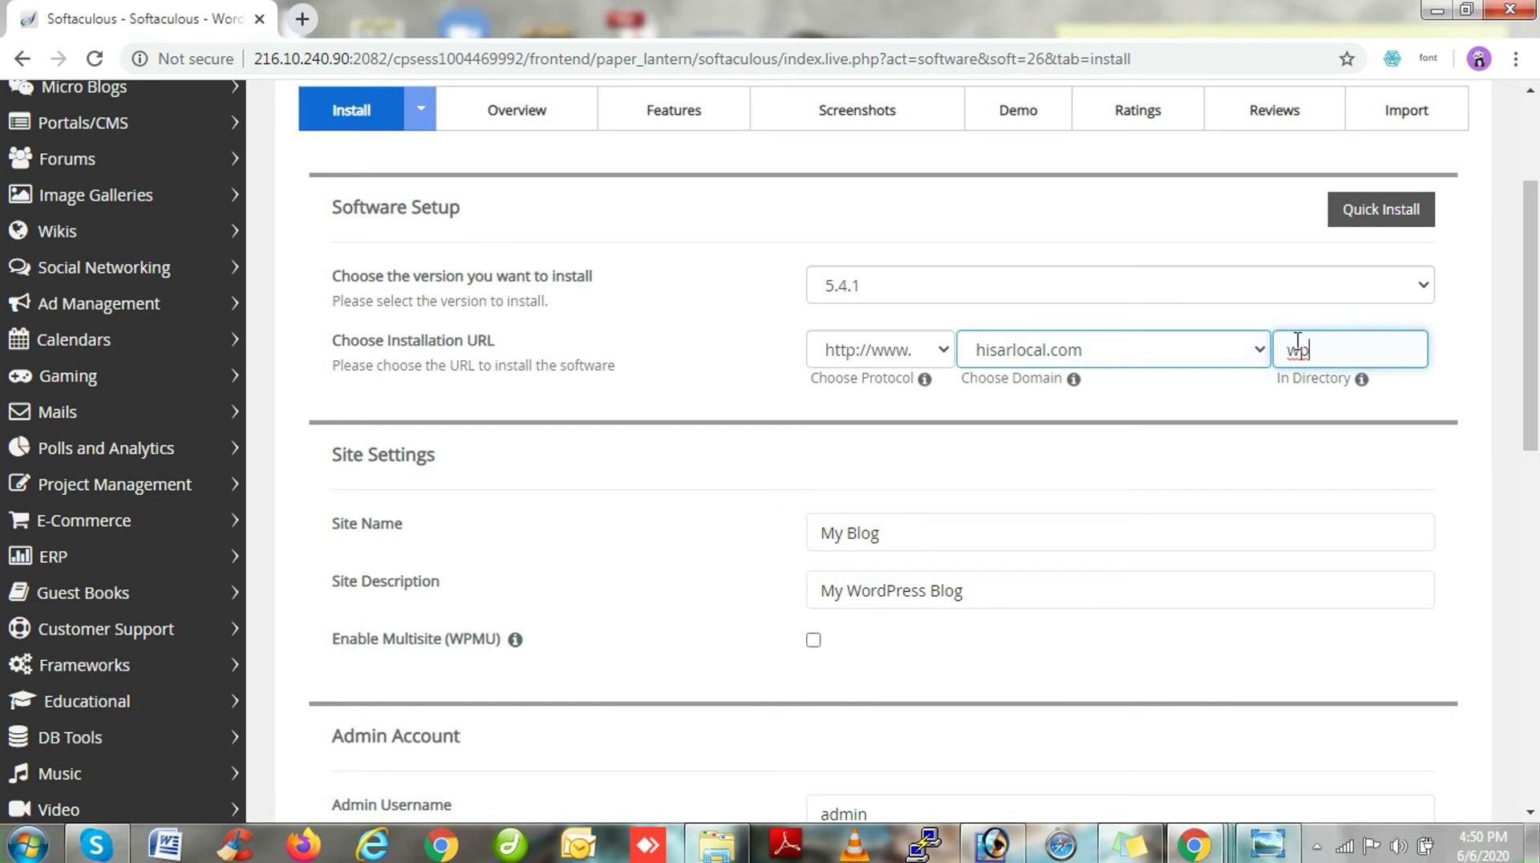
key("BackSpace")
key("BackSpace")
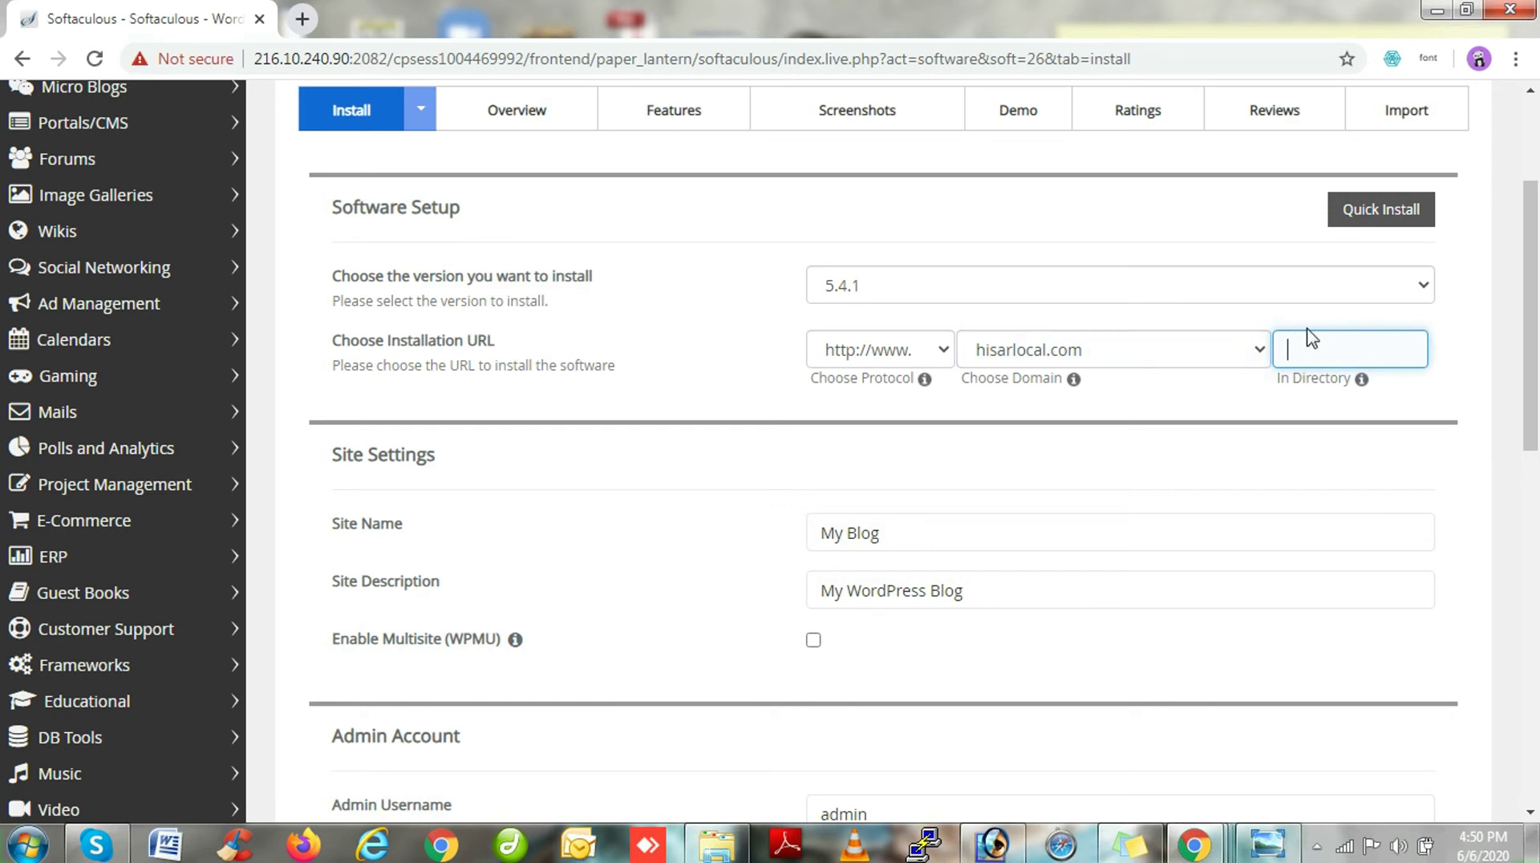
left_click(1136, 413)
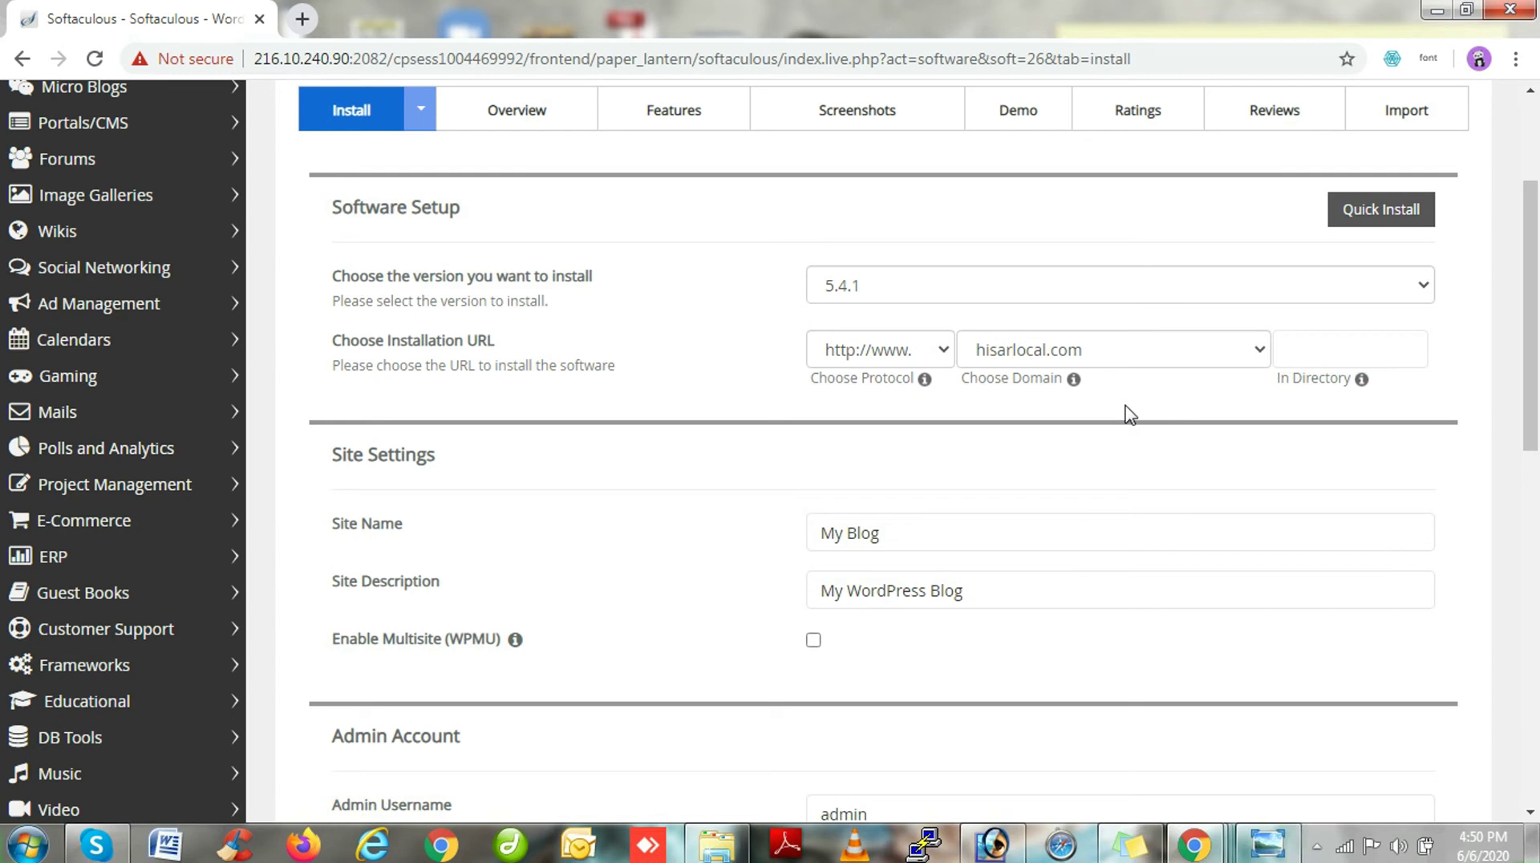
scroll(802, 445, "down", 3)
left_click(900, 308)
left_click_drag(900, 308, 794, 313)
Enter 'Hisar Local' as the site name and paste it over the Site Description.
type("Hisar Local")
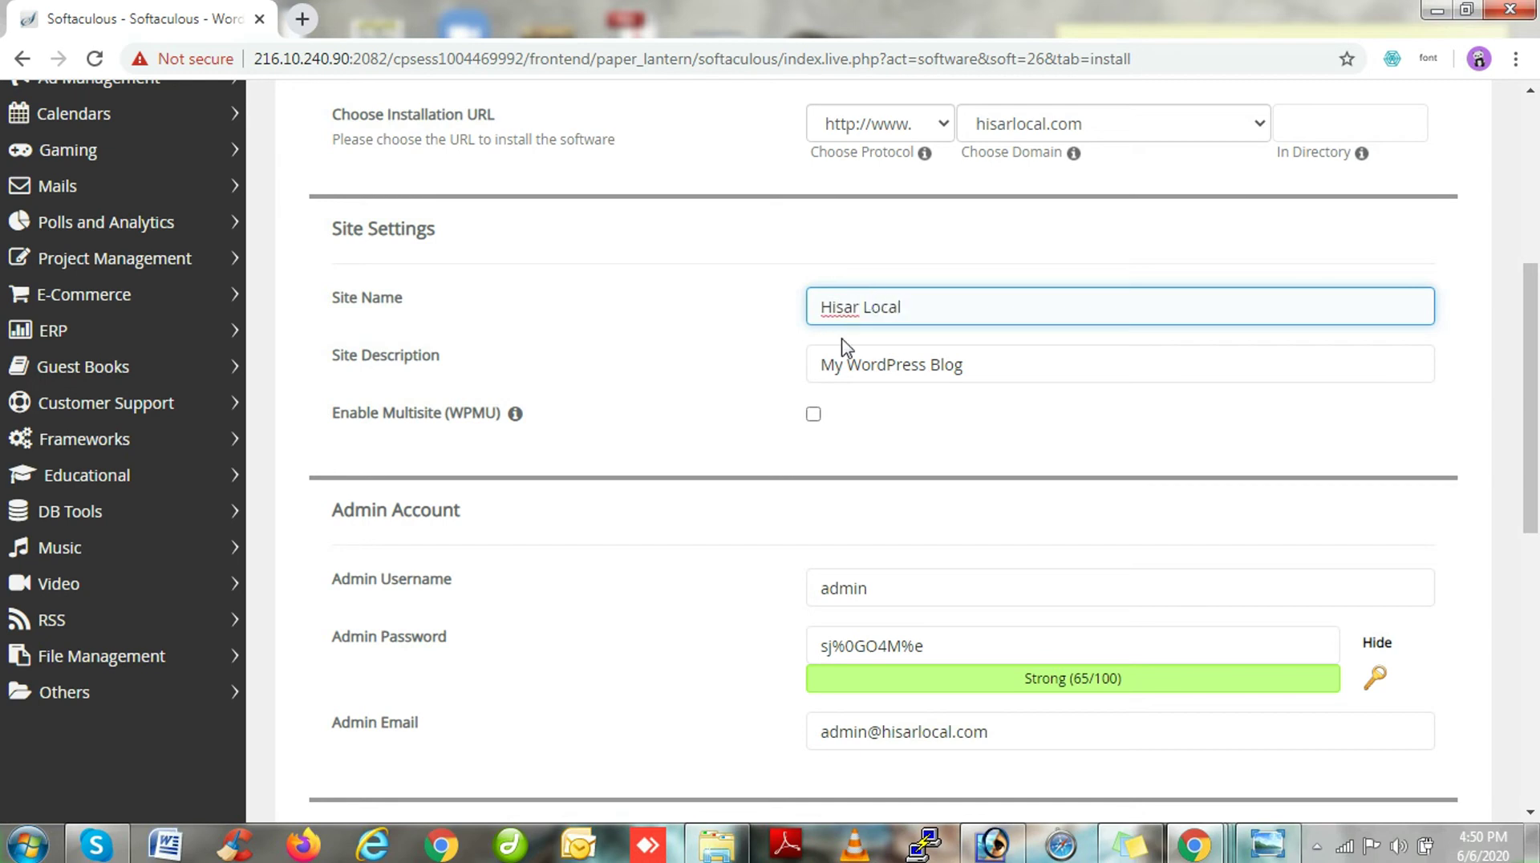
left_click_drag(977, 367, 809, 367)
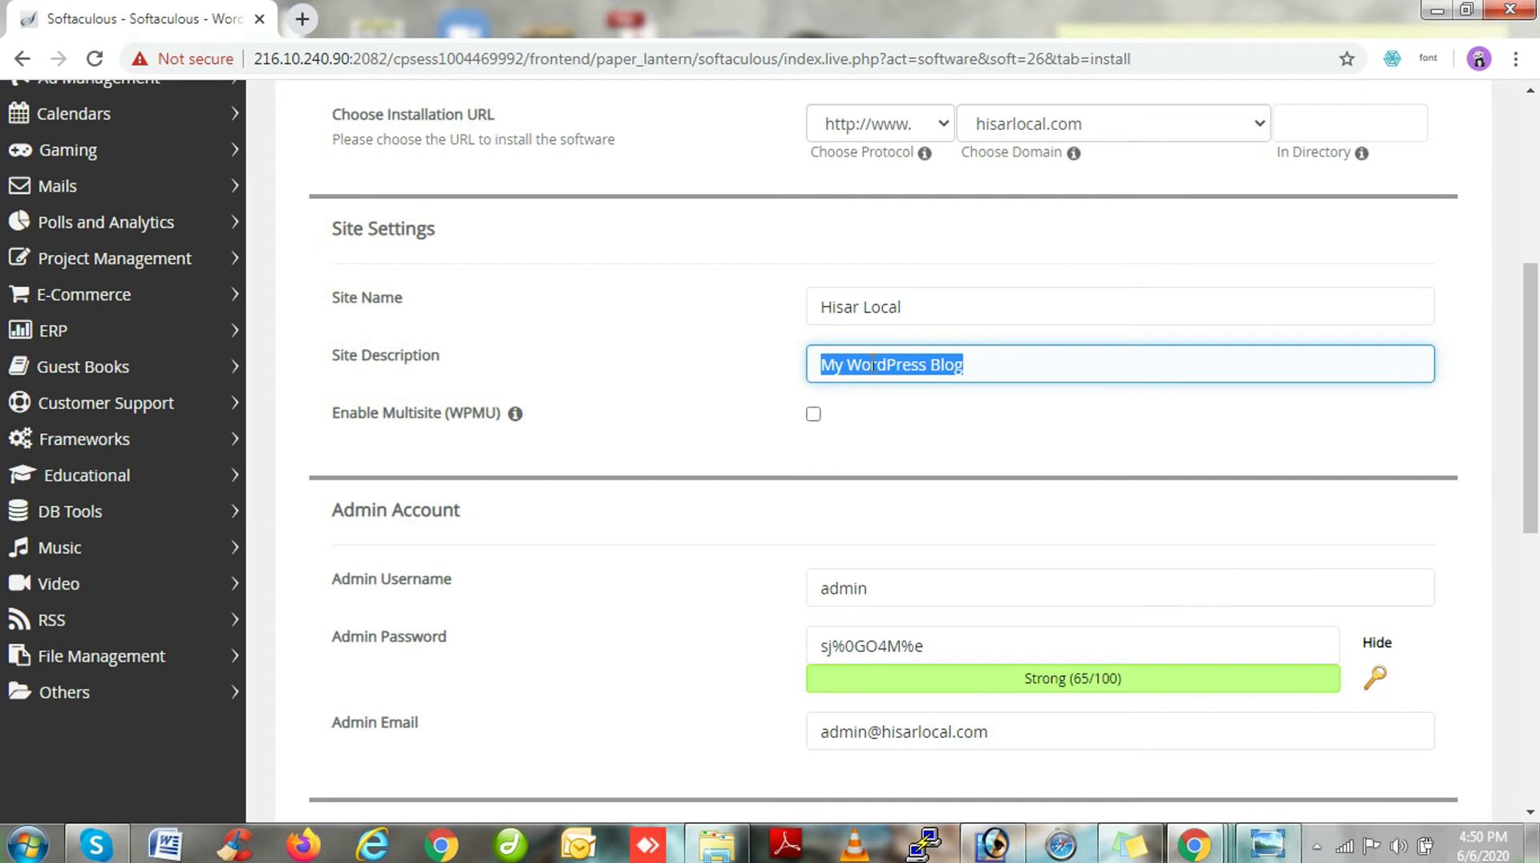
left_click(917, 310)
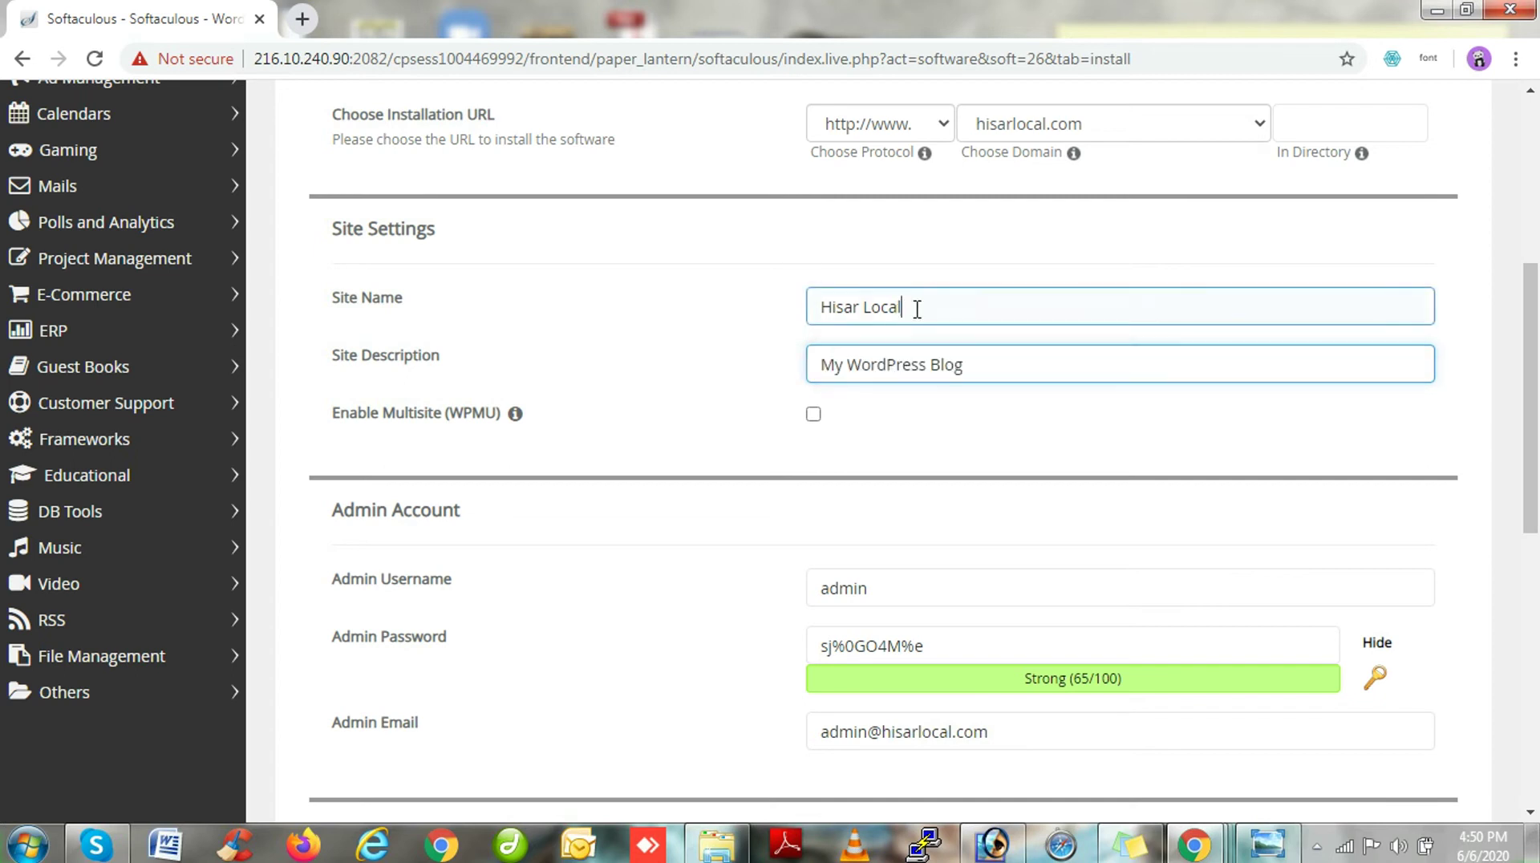
key("ctrl+a")
key("ctrl+c")
left_click(962, 365)
key("ctrl+a")
key("ctrl+v")
left_click(901, 412)
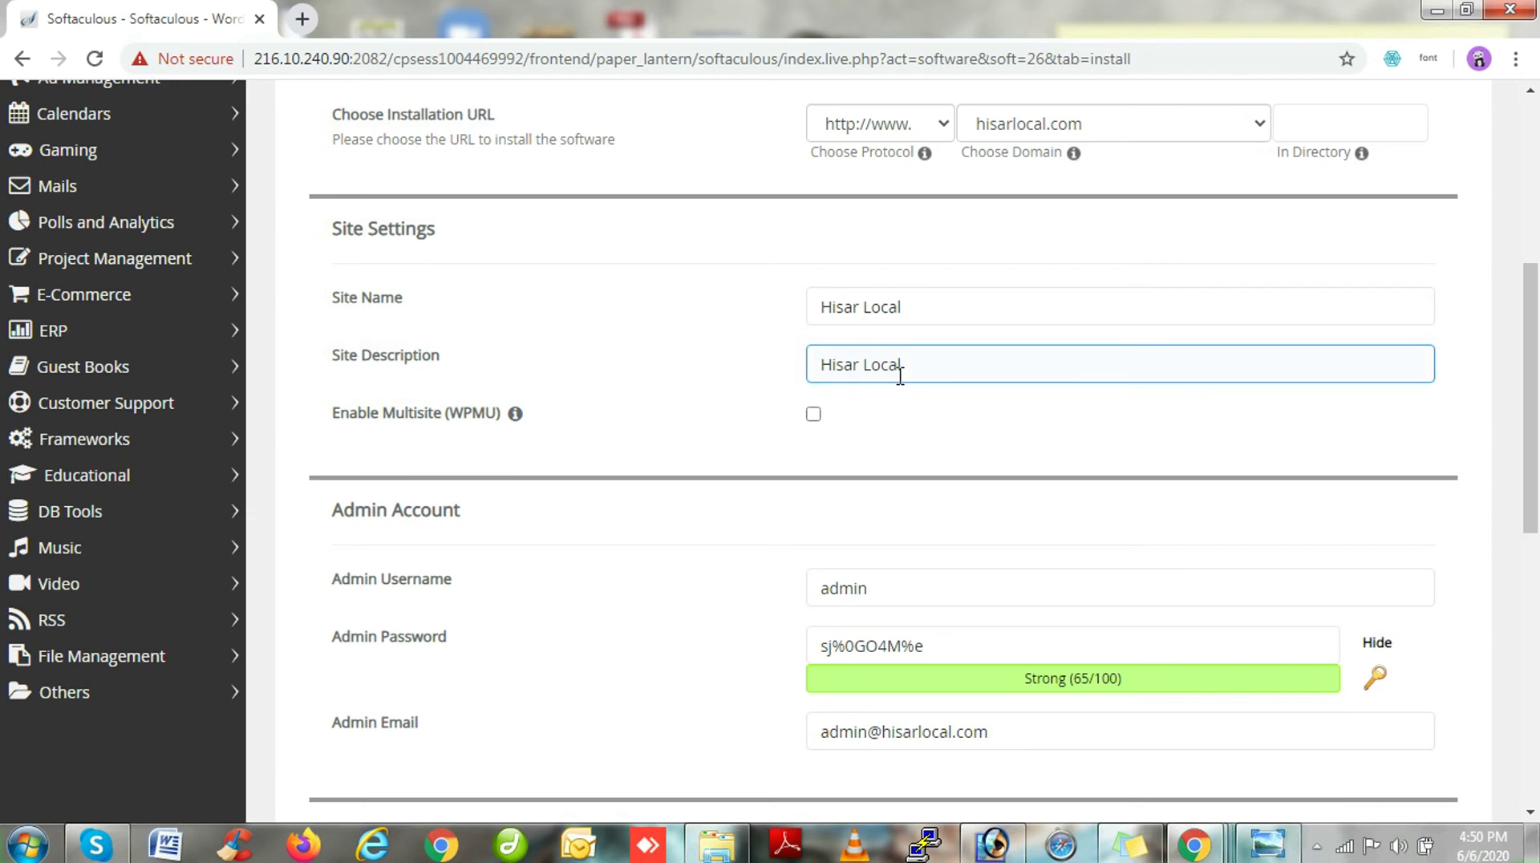
scroll(544, 403, "down", 1)
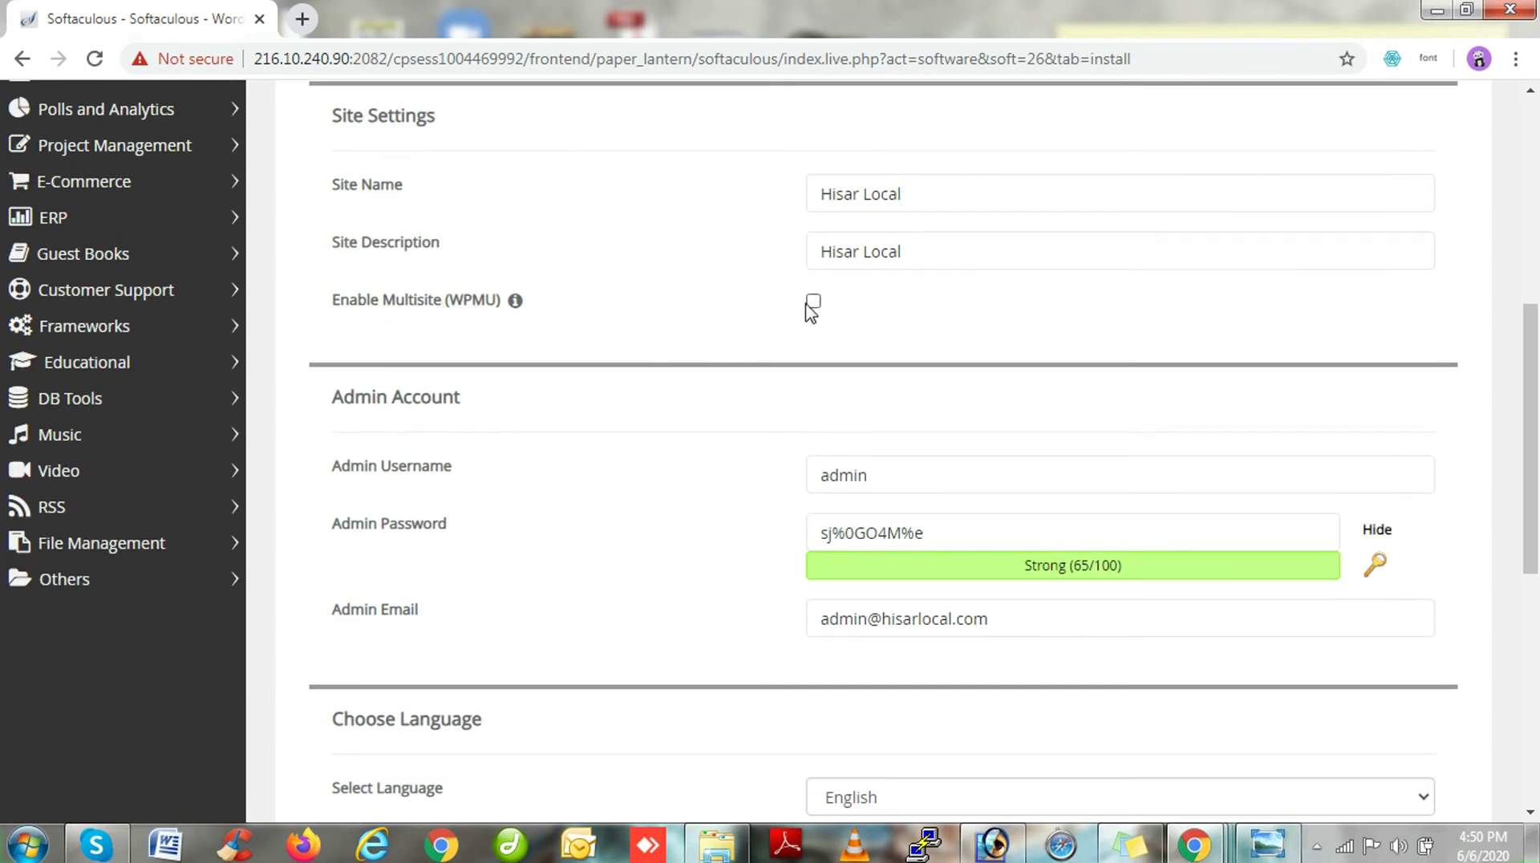
scroll(856, 320, "up", 1)
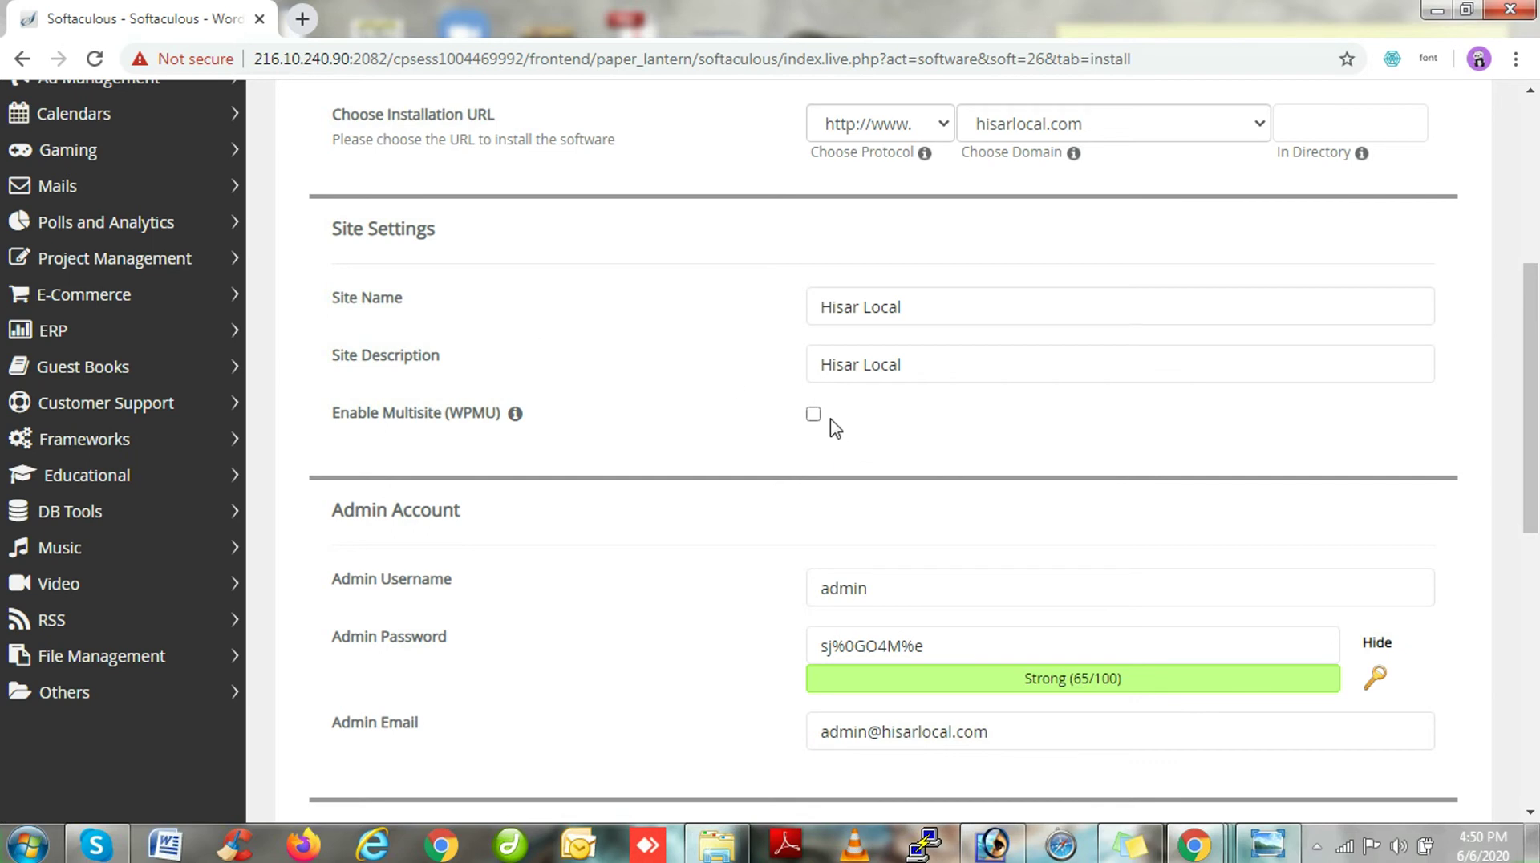
scroll(521, 409, "down", 3)
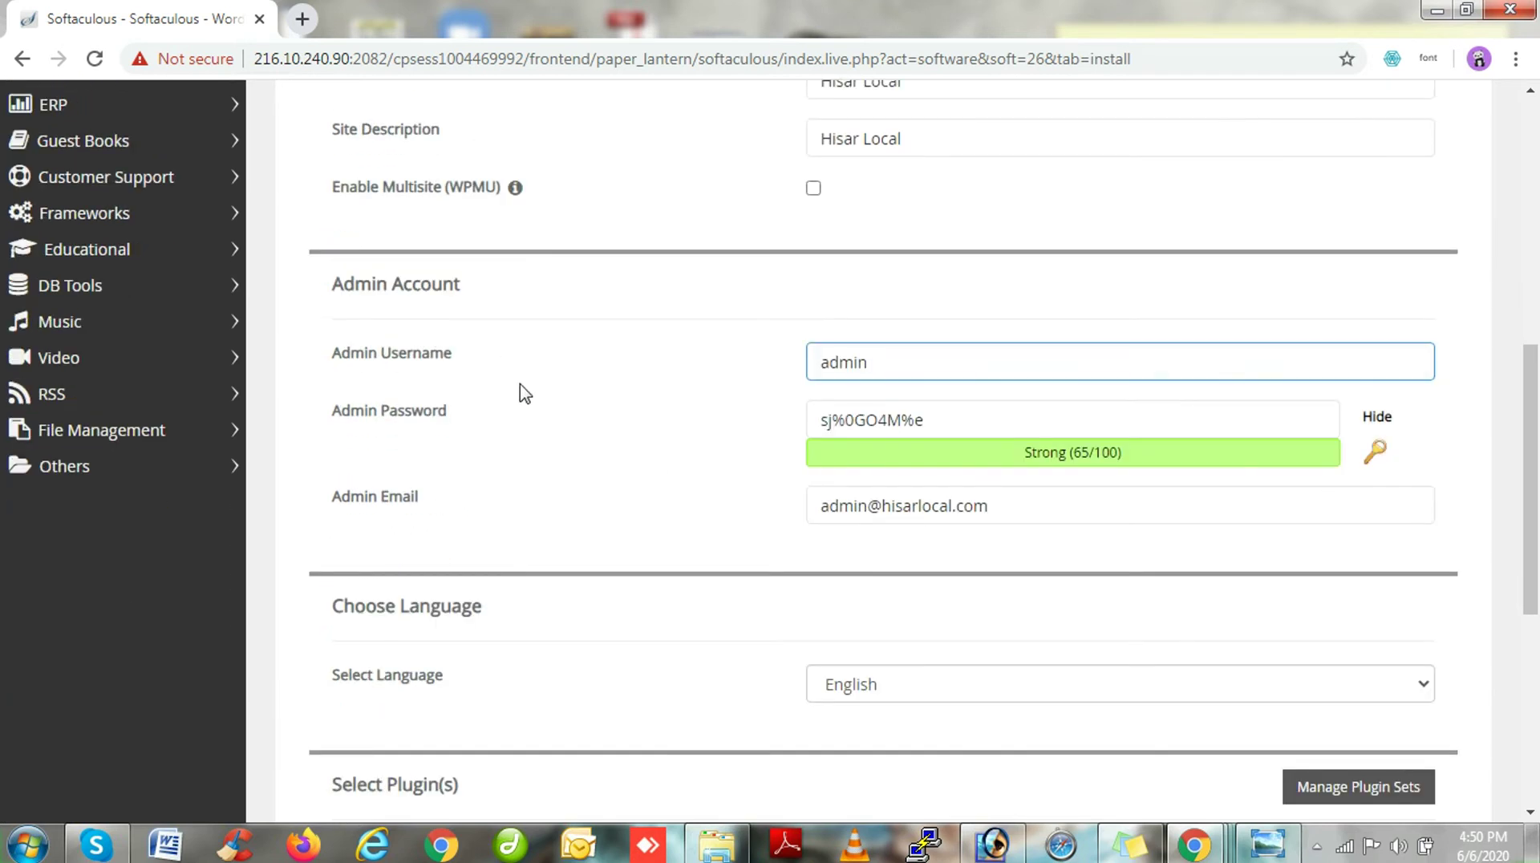
Fill in the suggested admin username and replace the generated password with a new one.
left_click(893, 364)
left_click(893, 365)
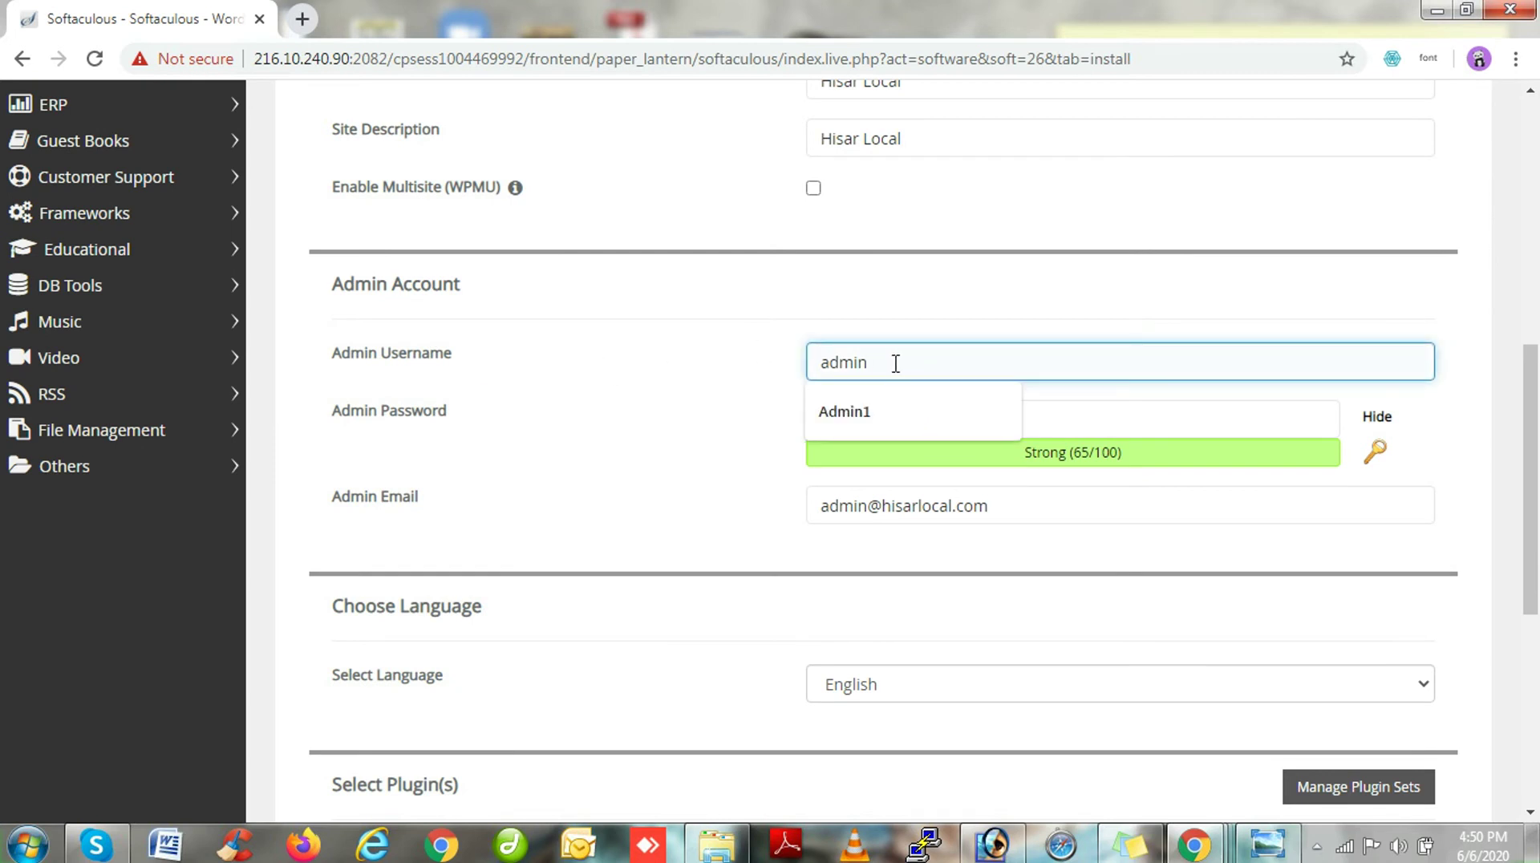
left_click(706, 368)
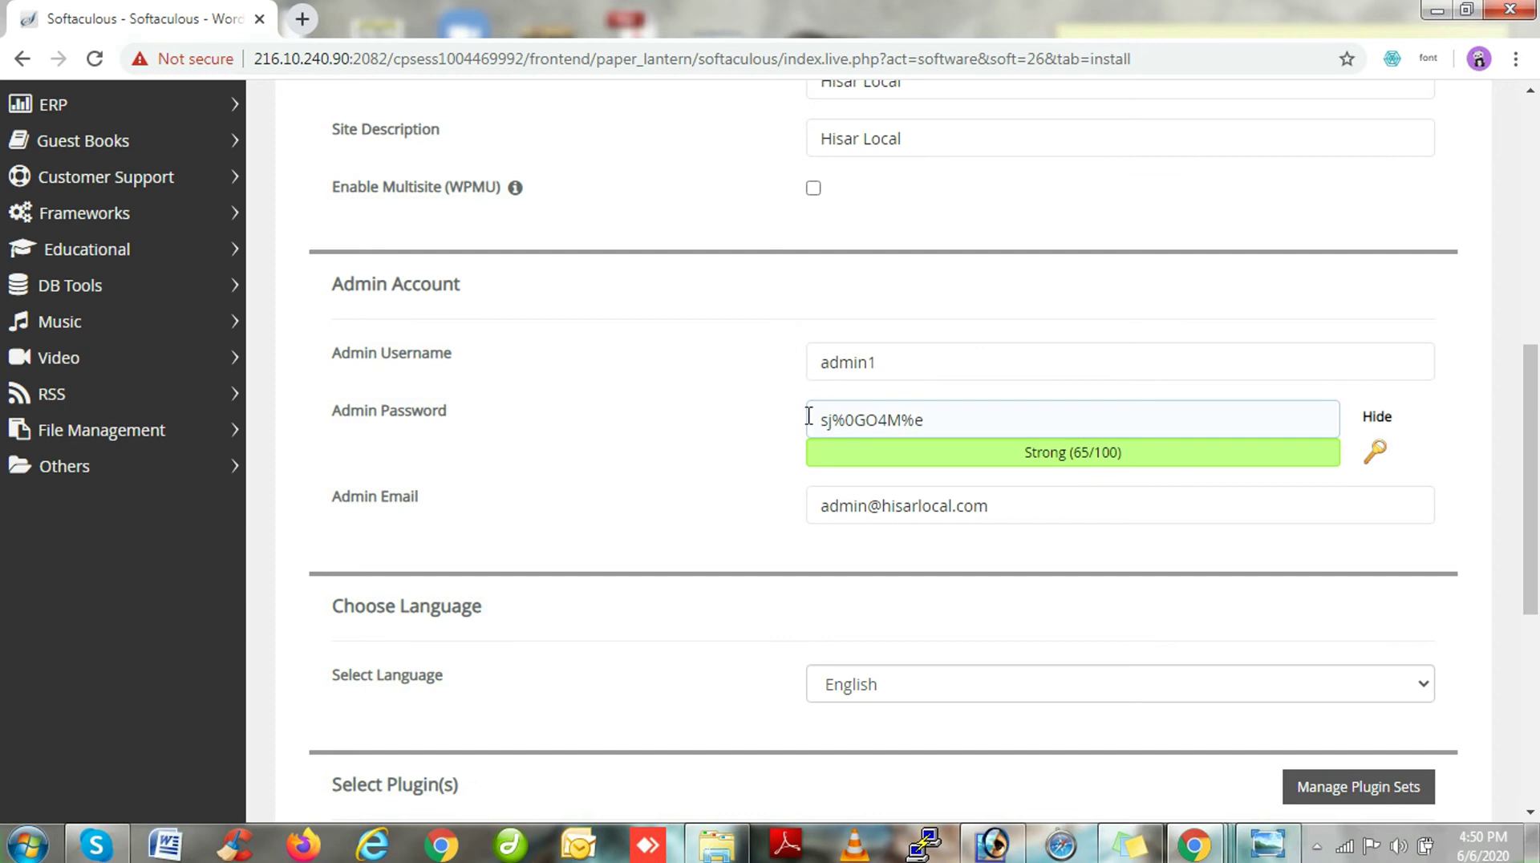
left_click_drag(947, 416, 746, 417)
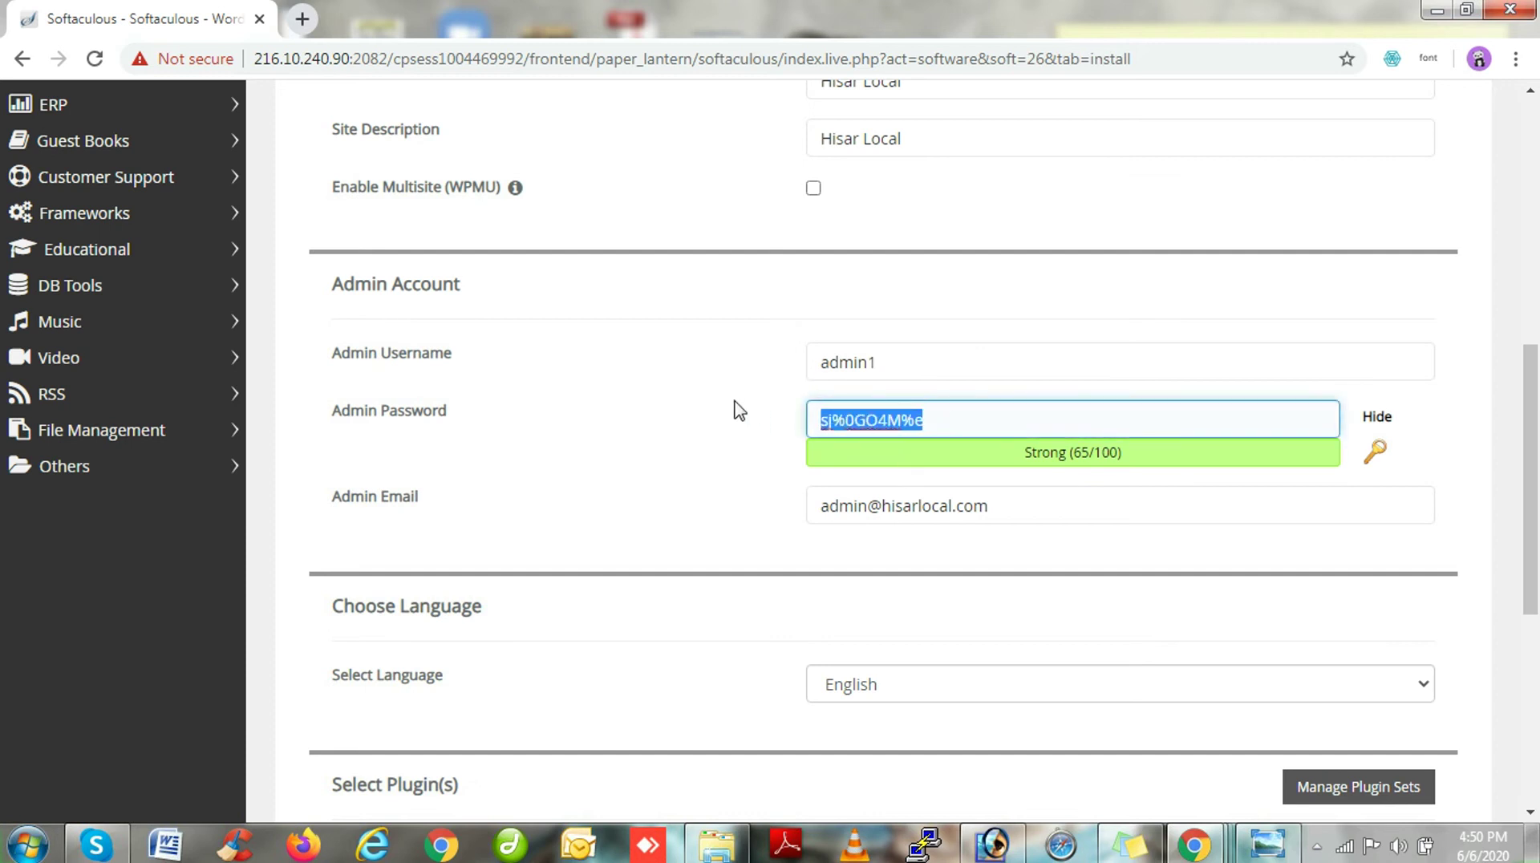
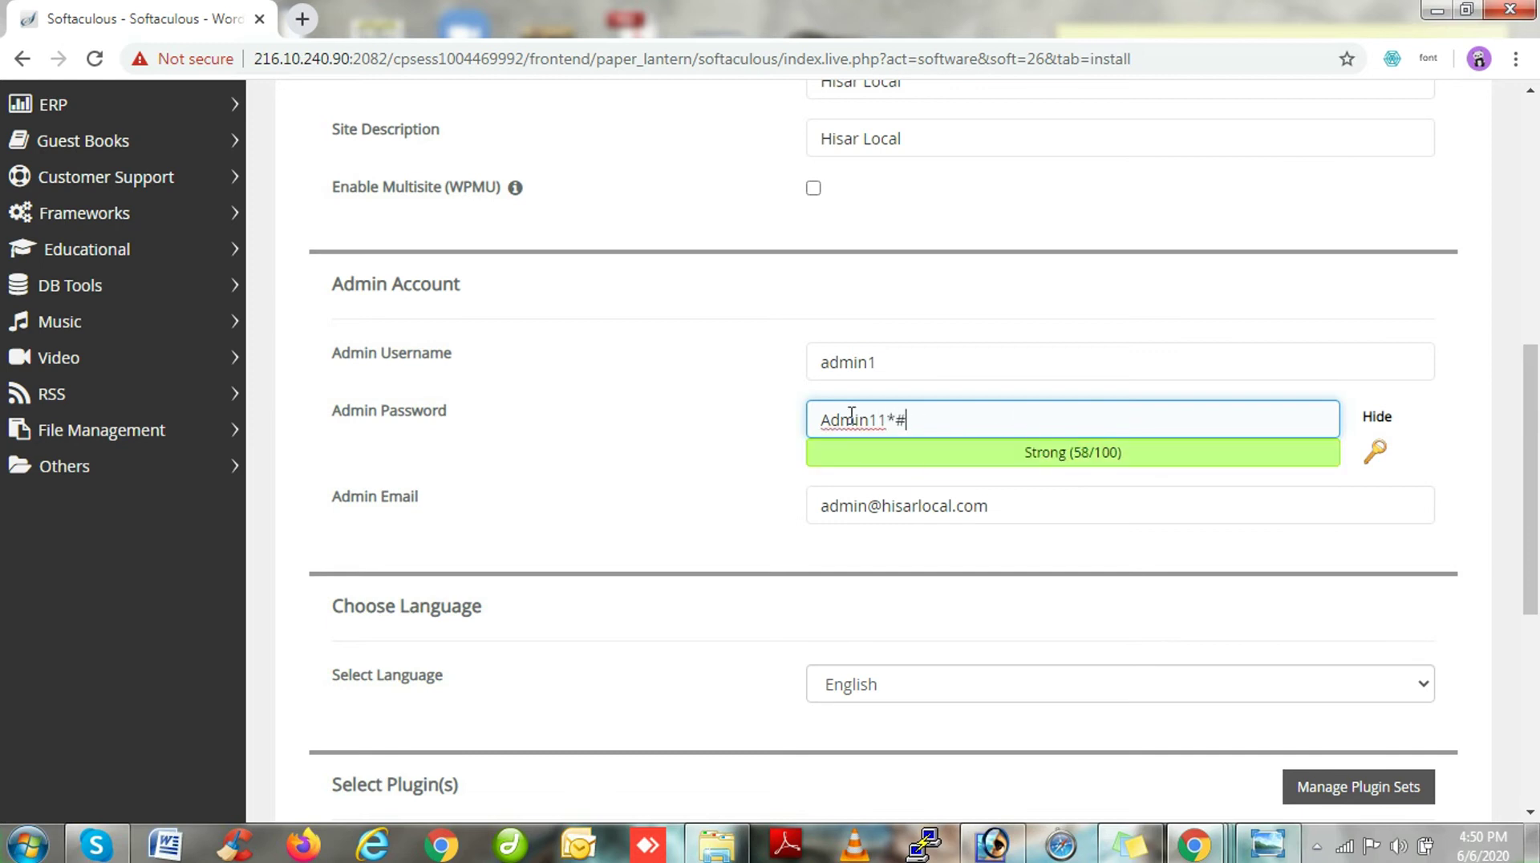
Copy the new admin password and username into a Windows Sticky Note.
left_click_drag(929, 420, 800, 418)
left_click(1132, 834)
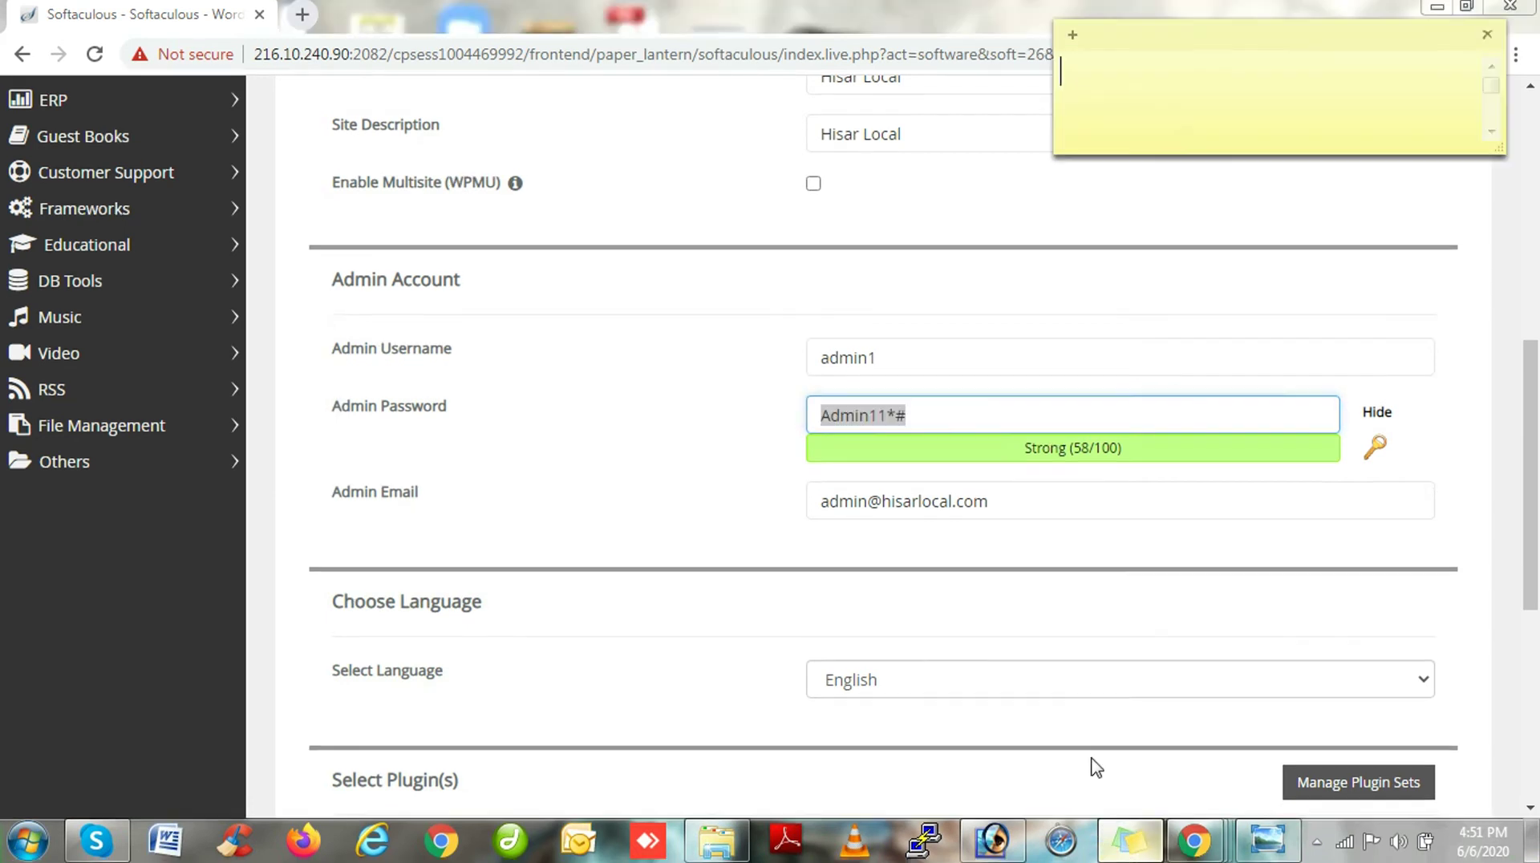
key("ctrl+v")
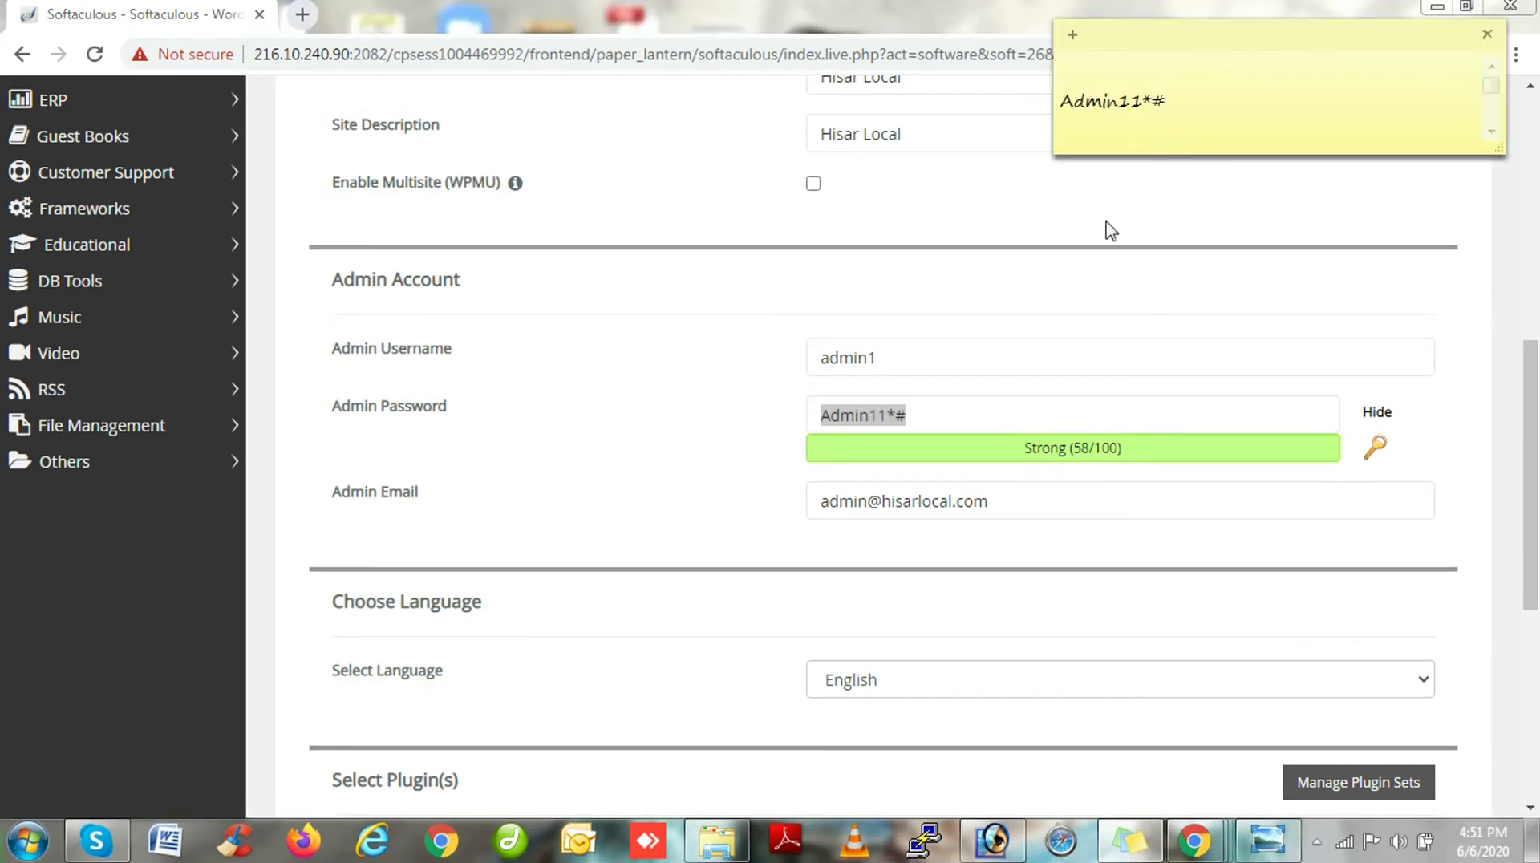
double_click(905, 355)
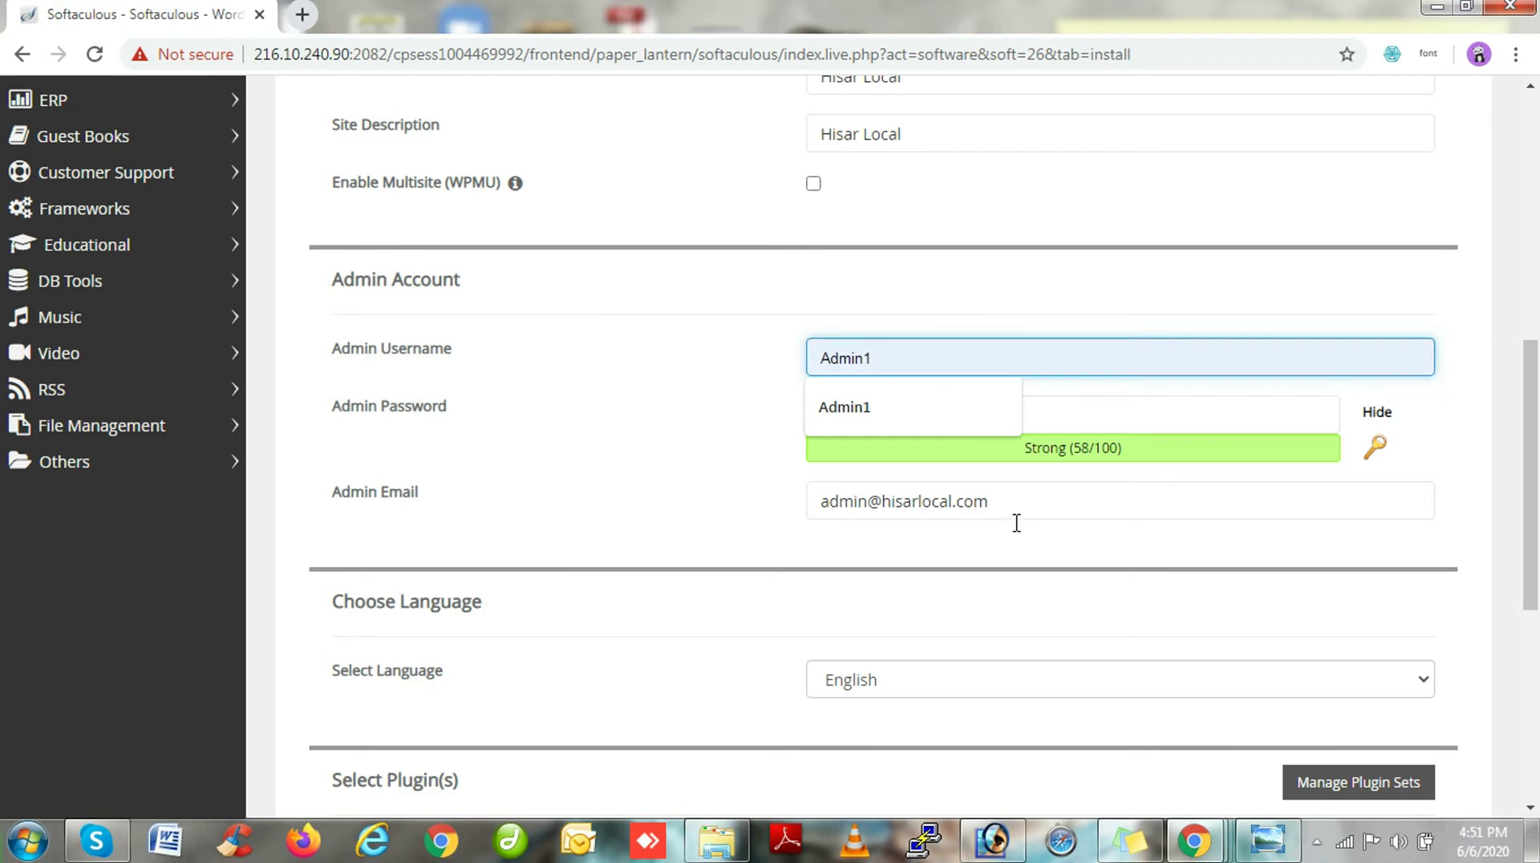
left_click(1127, 841)
left_click(1081, 78)
key("ctrl+v")
left_click(757, 371)
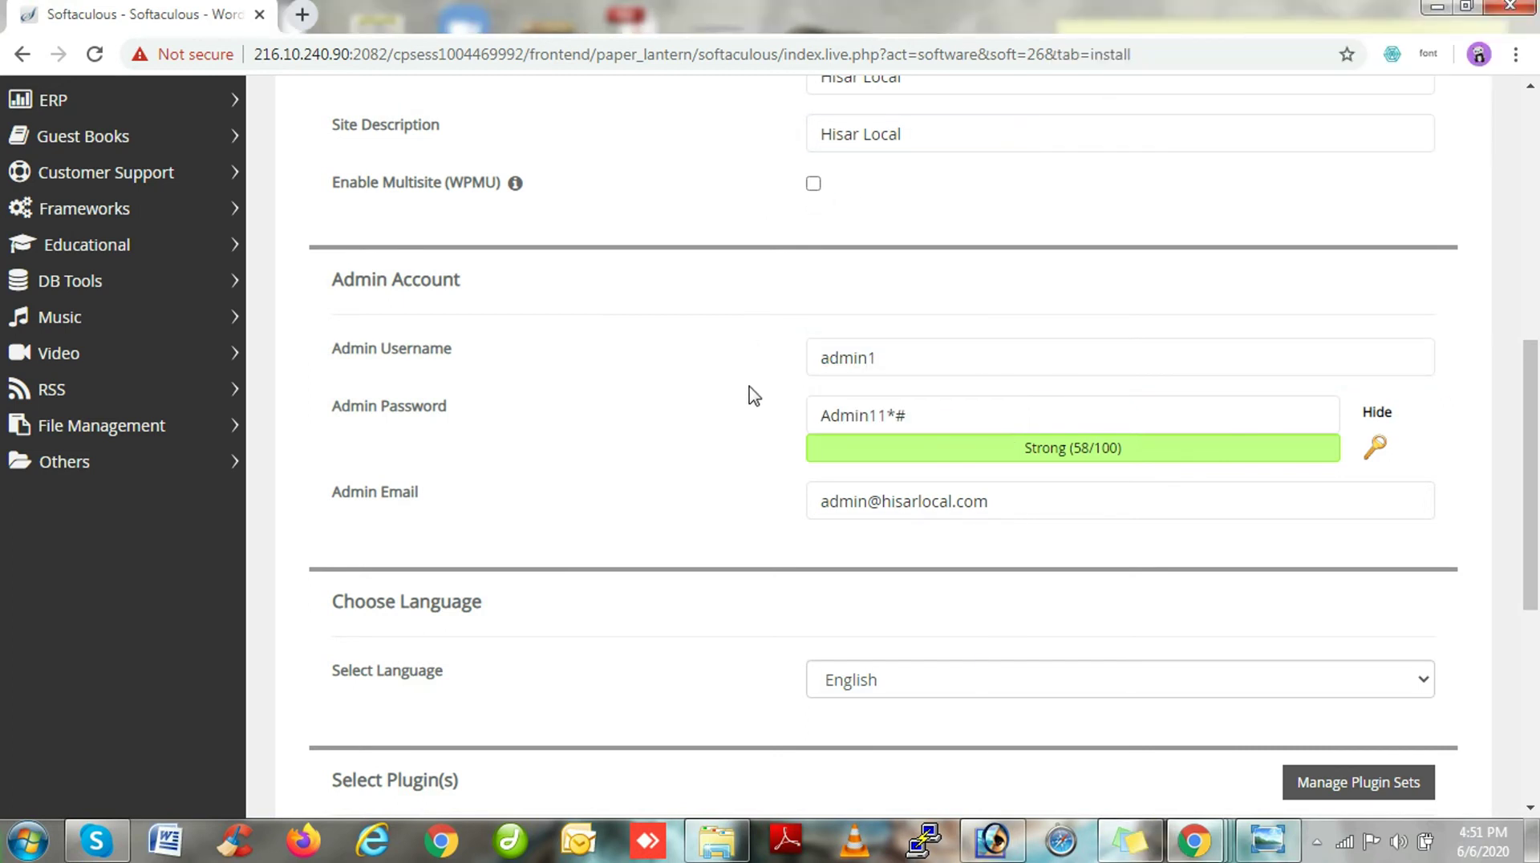
scroll(749, 395, "down", 1)
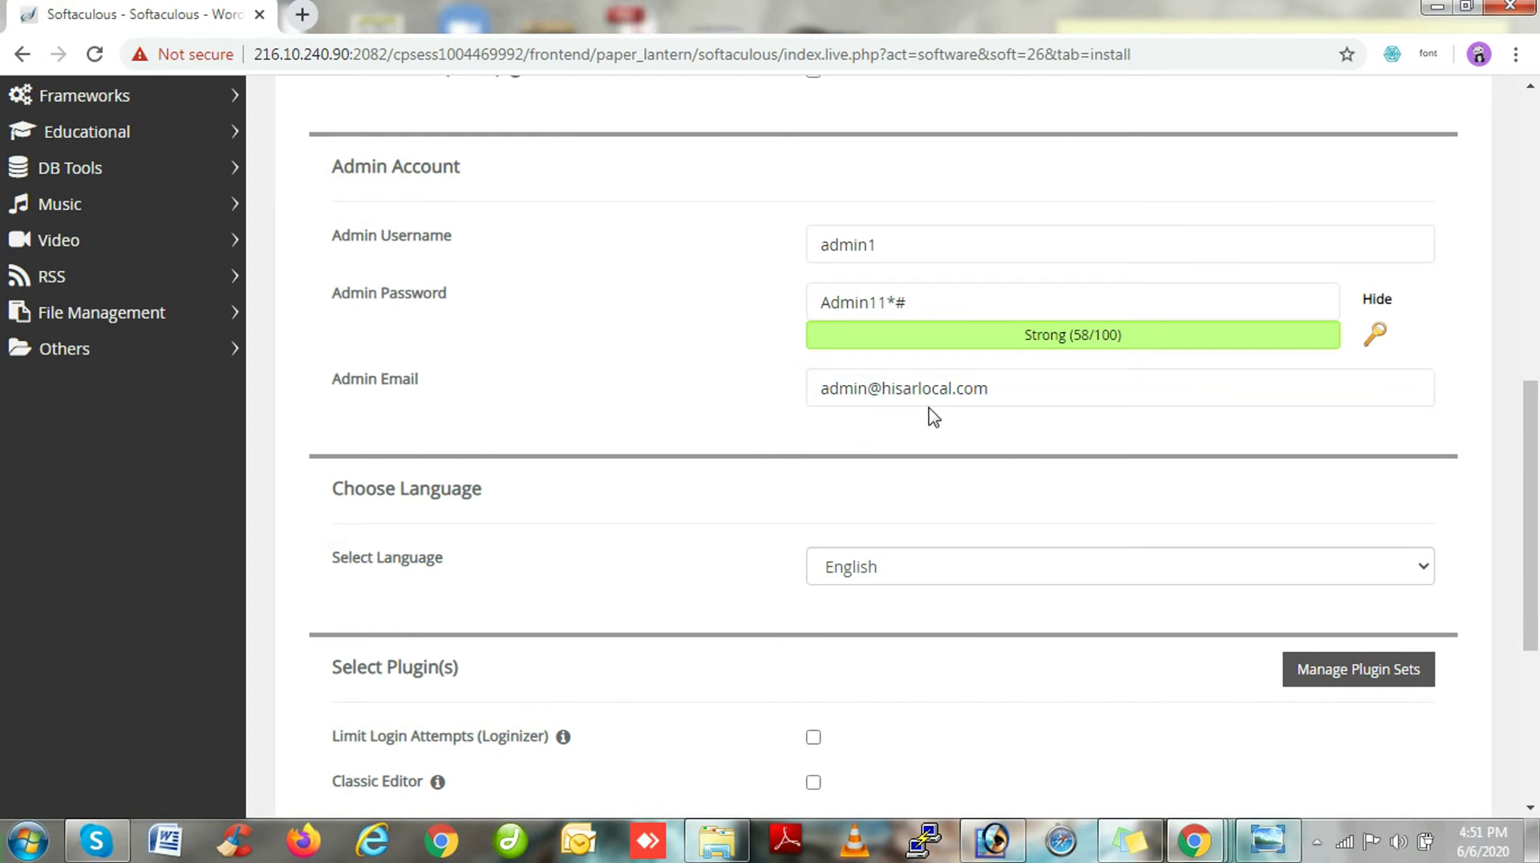
Replace the name part of the admin e-mail with a new hisarlocal.com address.
left_click(877, 396)
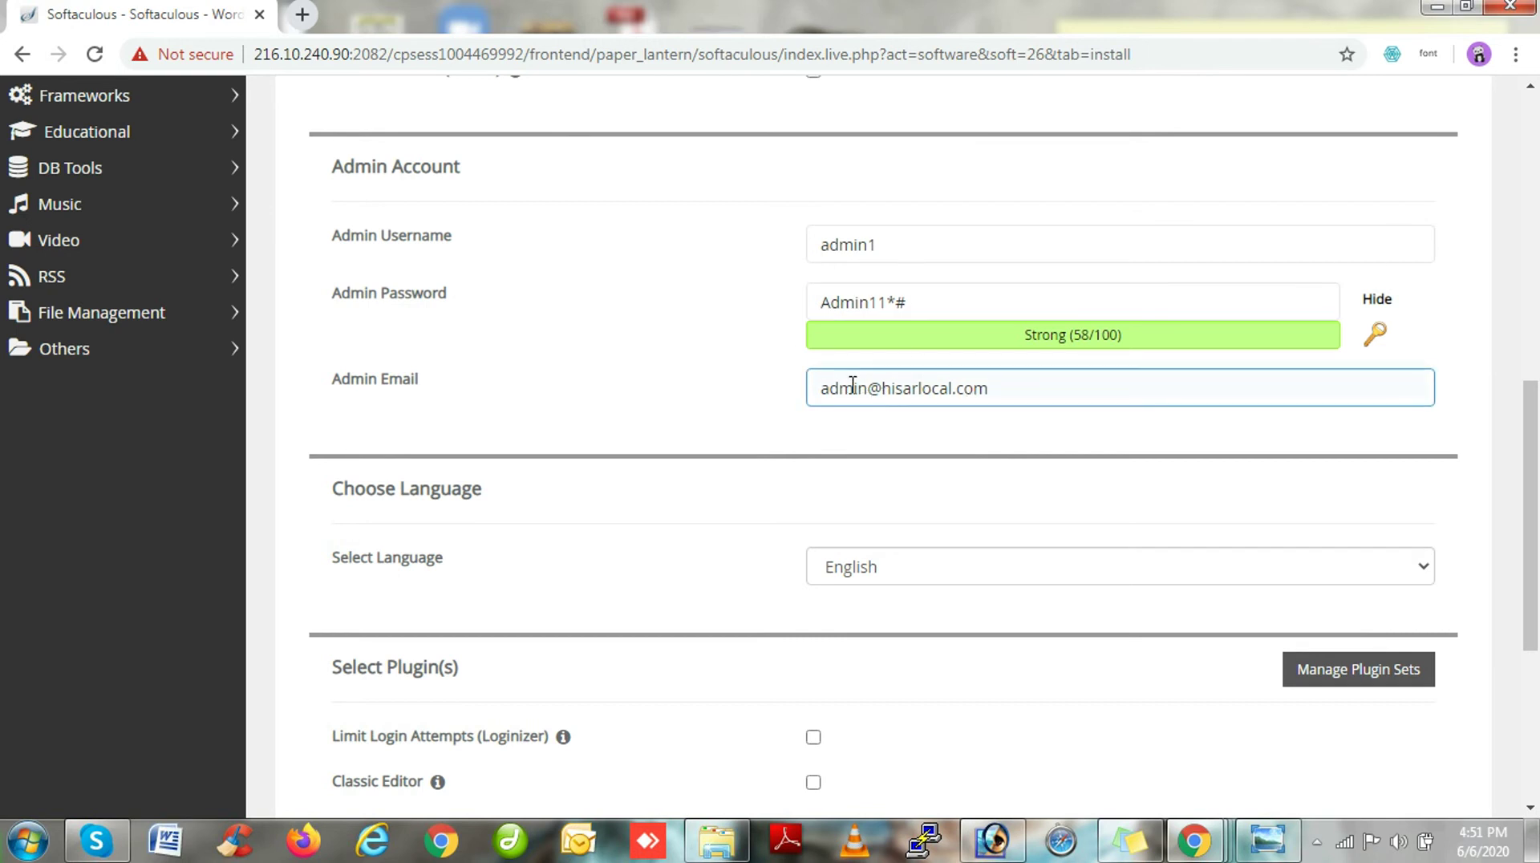
left_click_drag(868, 389, 804, 388)
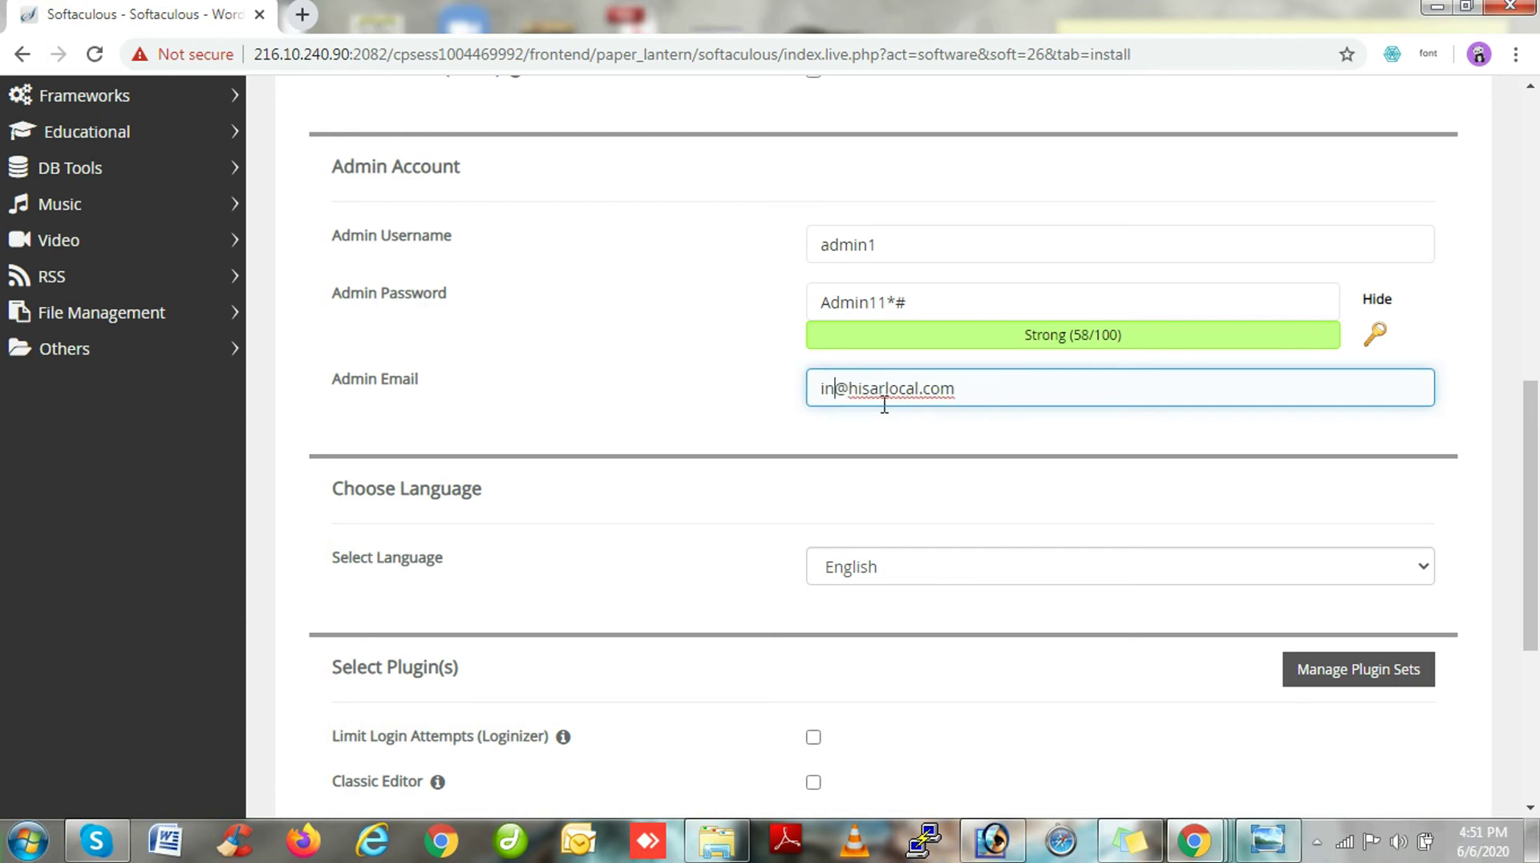
left_click(666, 410)
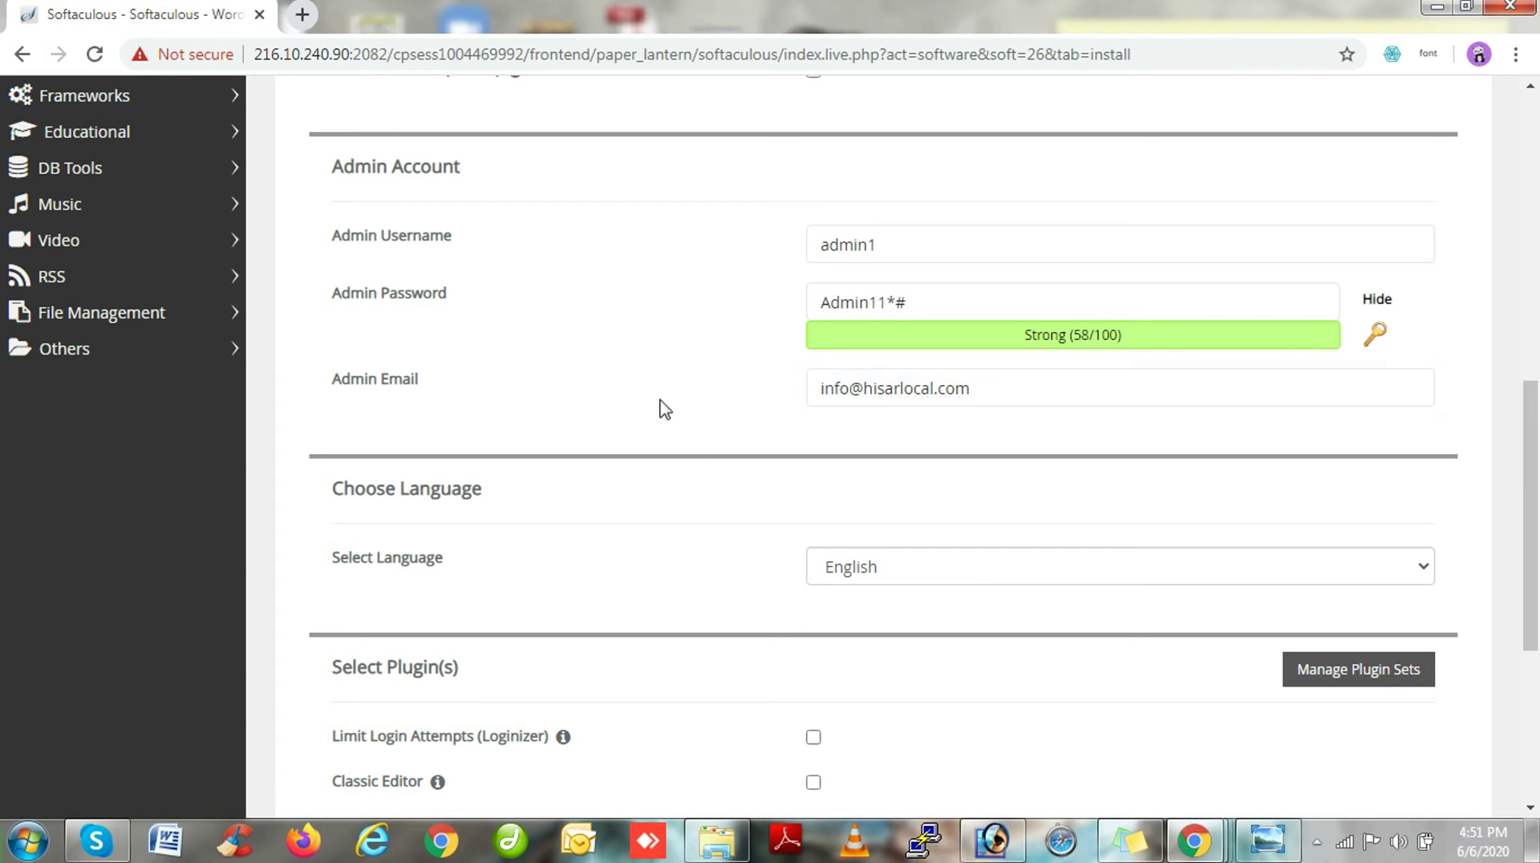
scroll(665, 410, "down", 3)
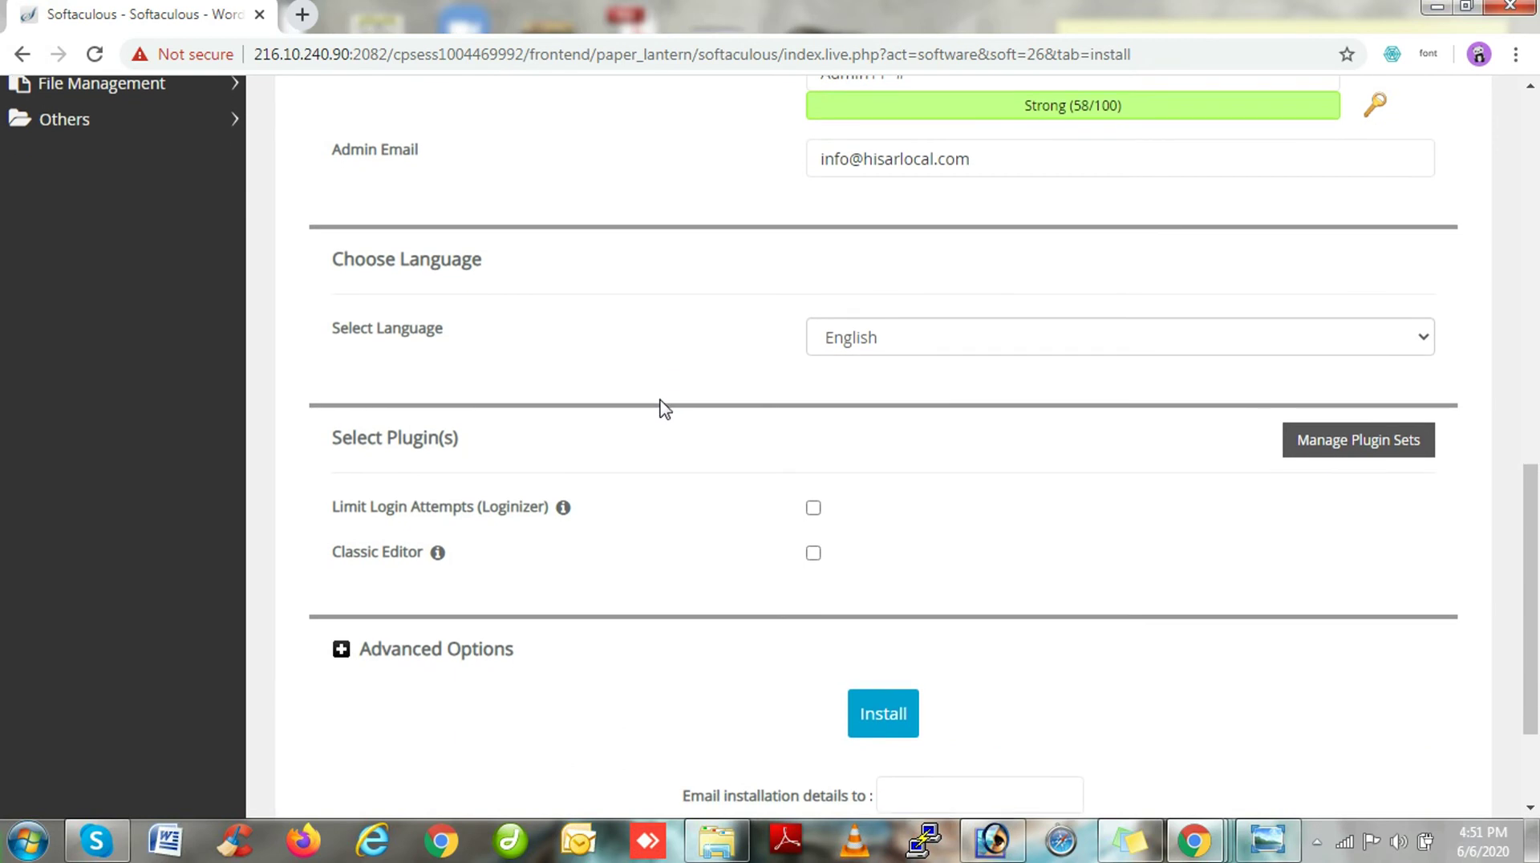
scroll(678, 407, "down", 1)
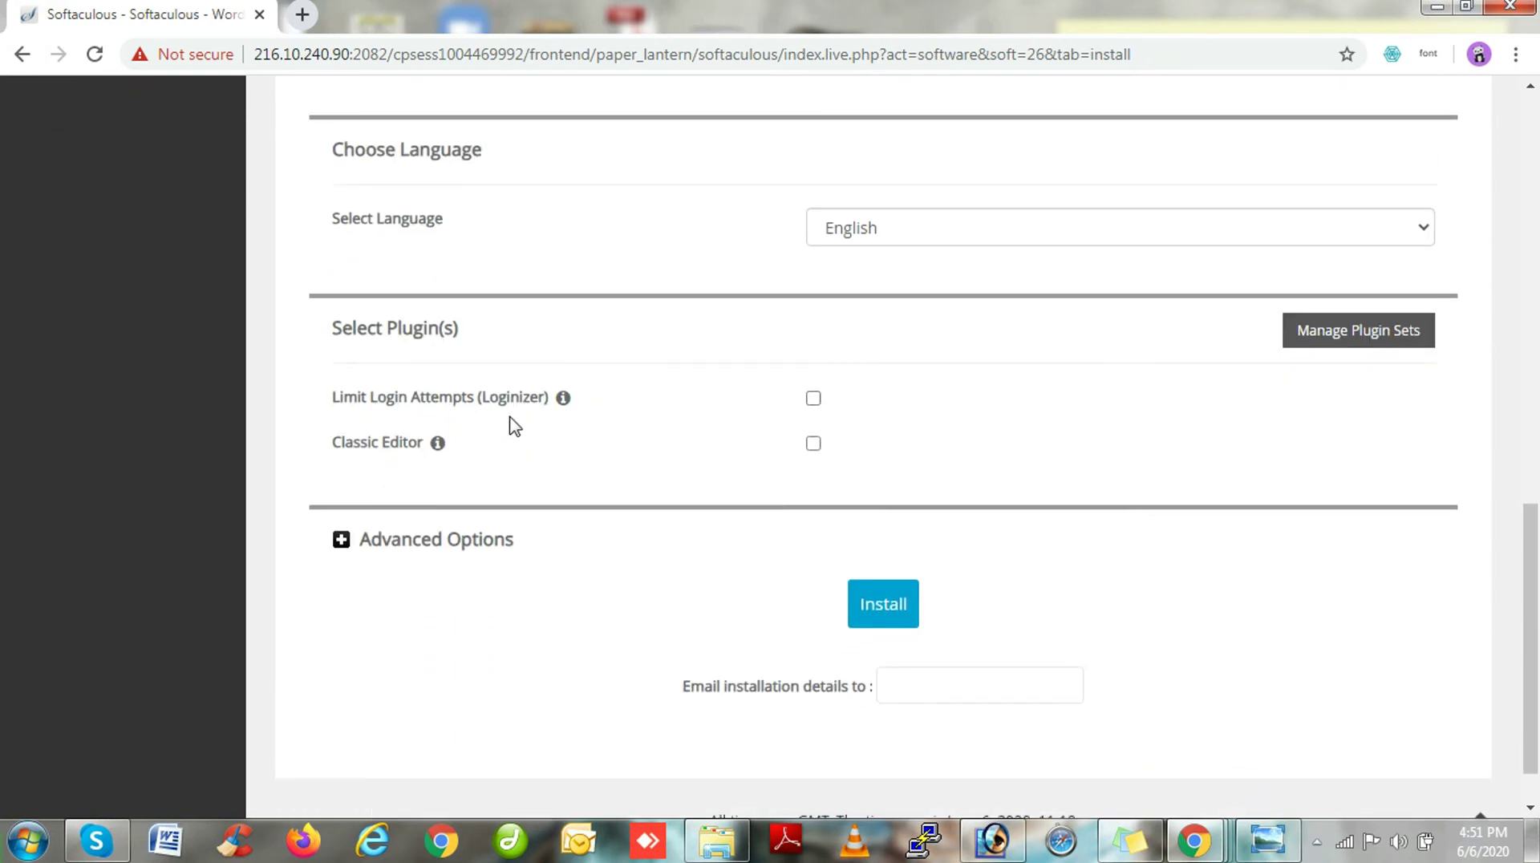
scroll(777, 416, "down", 1)
mouse_move(440, 371)
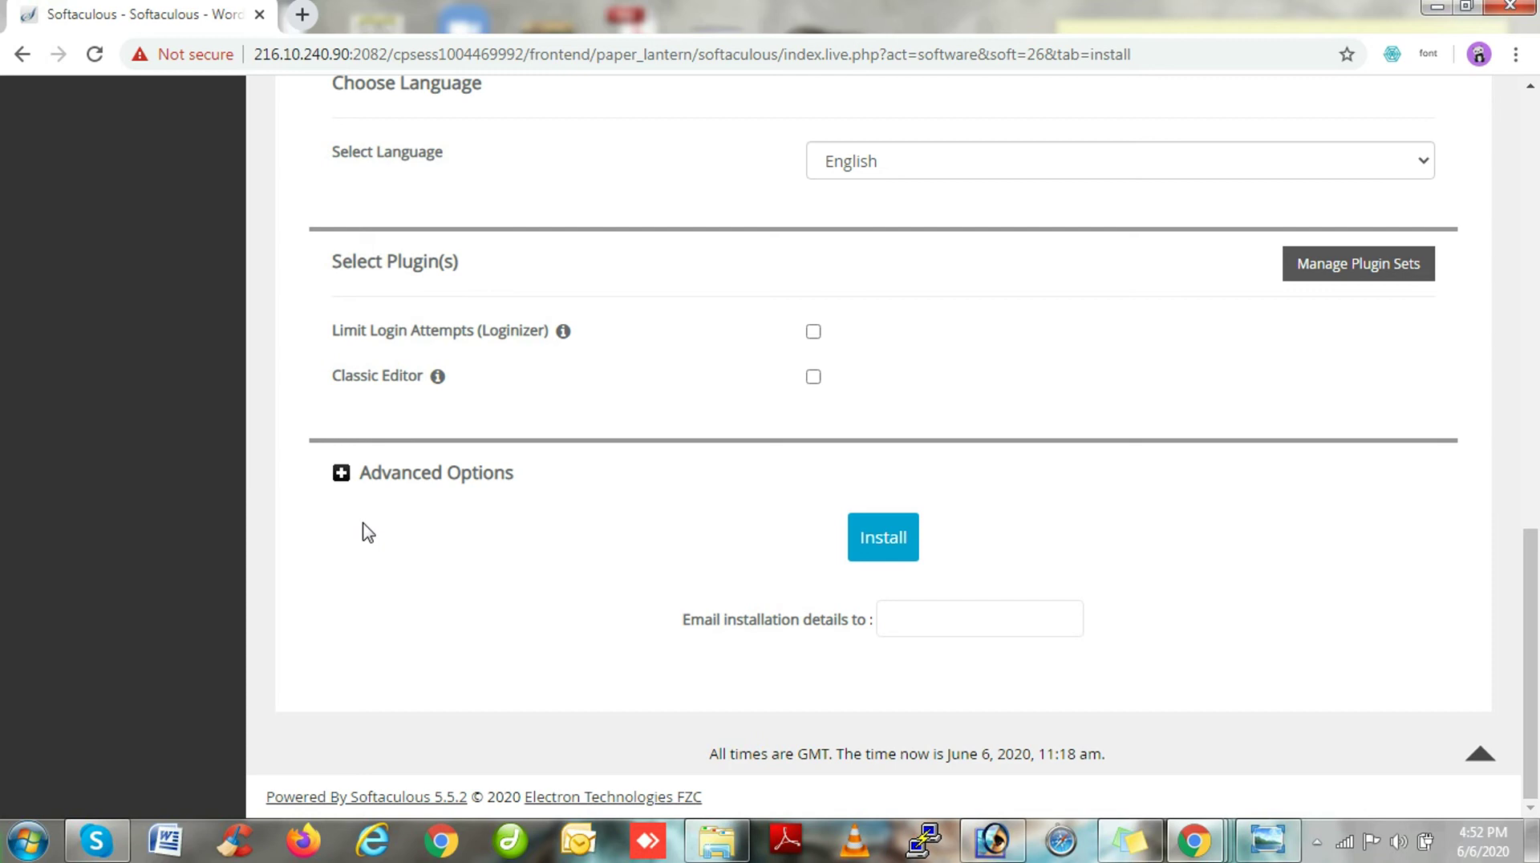
Expand Advanced Options and set database name webb11 and table prefix w11wpq_.
left_click(341, 476)
scroll(562, 446, "down", 2)
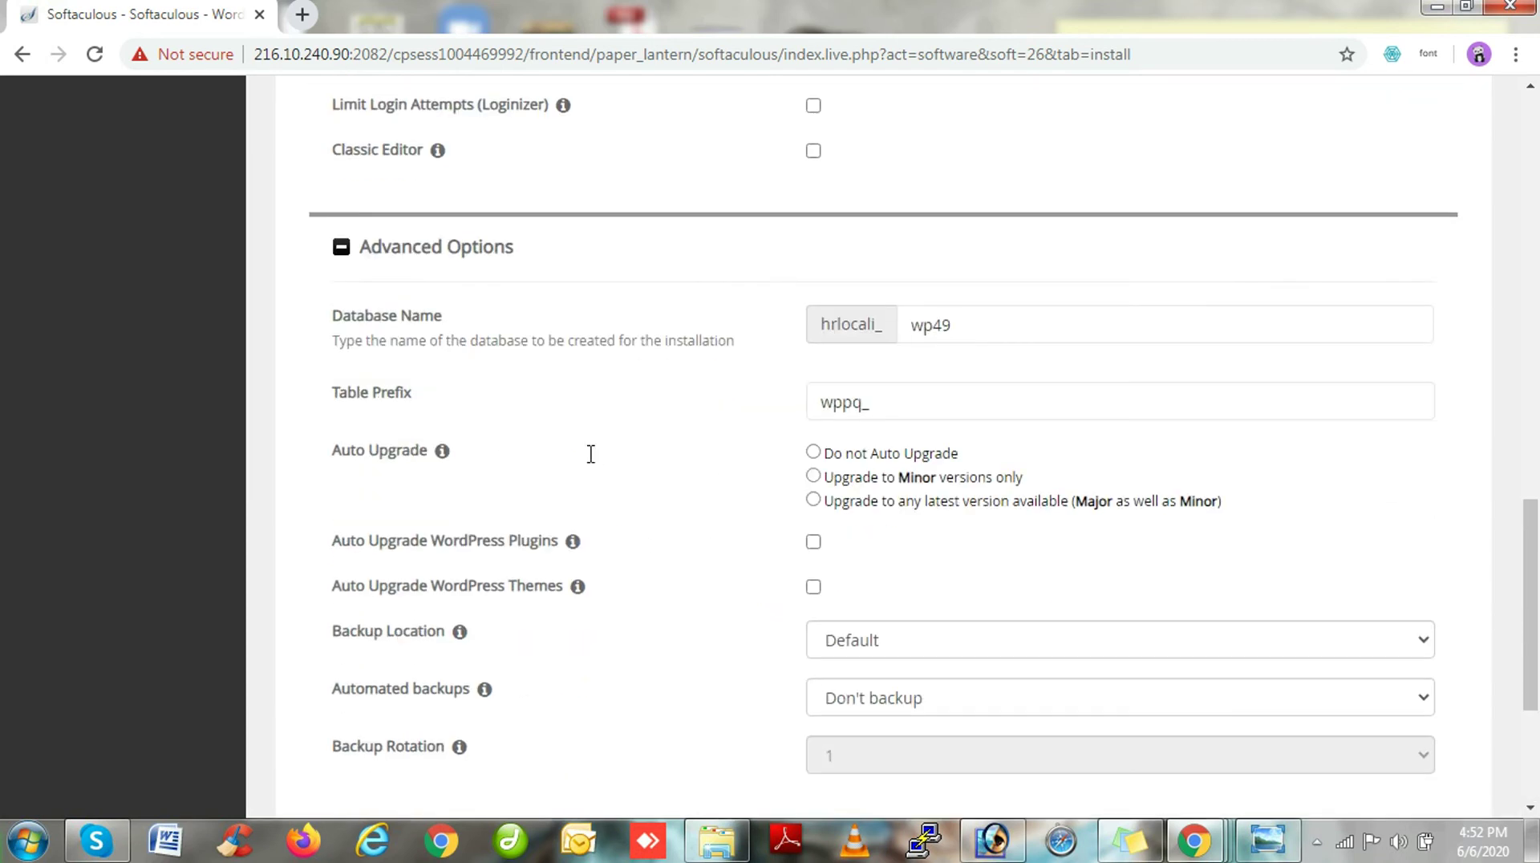
scroll(614, 473, "down", 1)
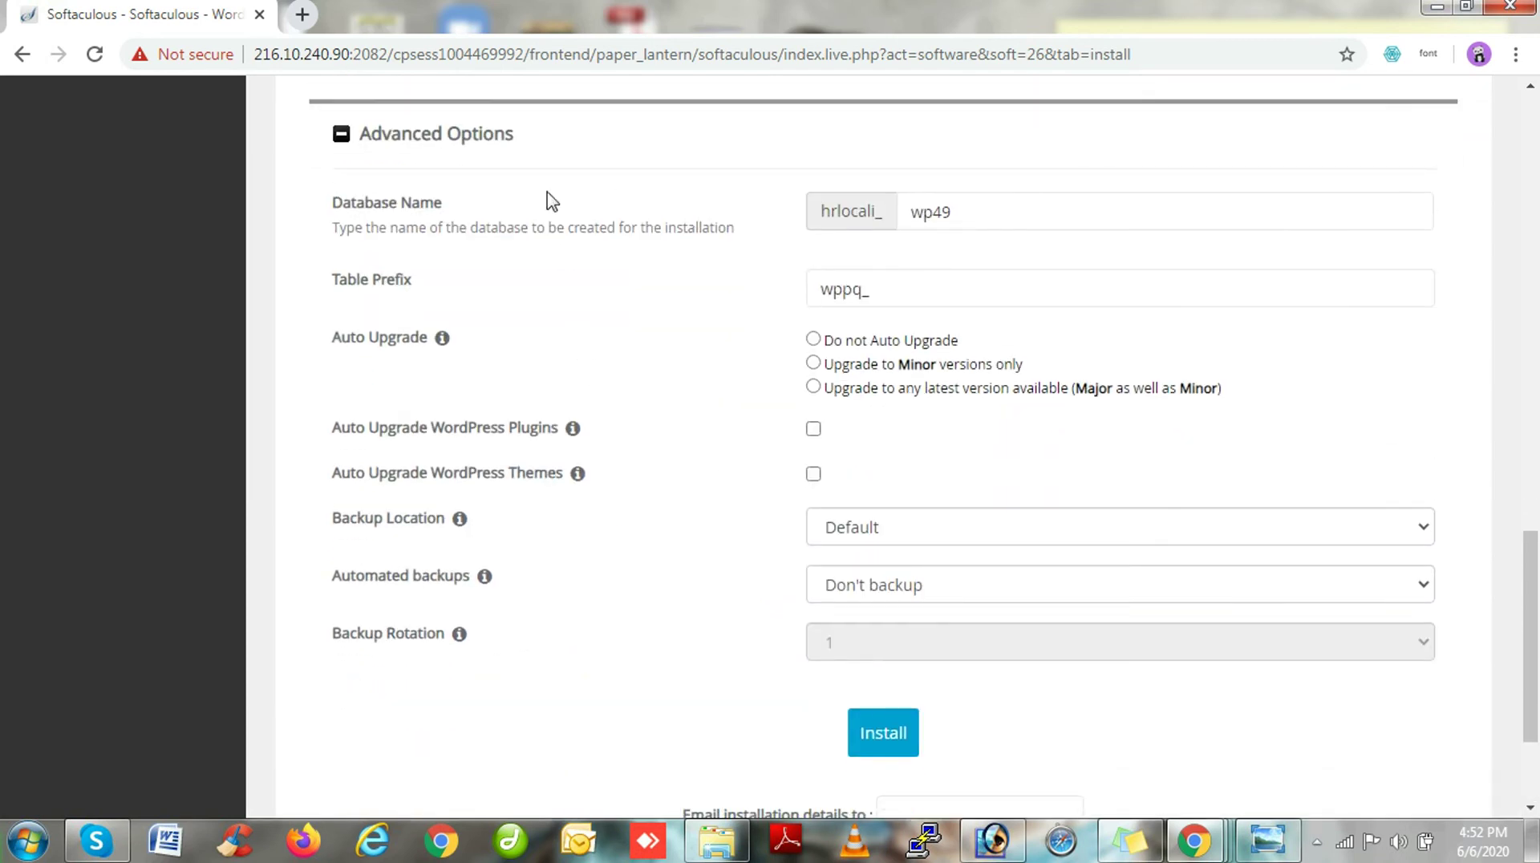
left_click(968, 216)
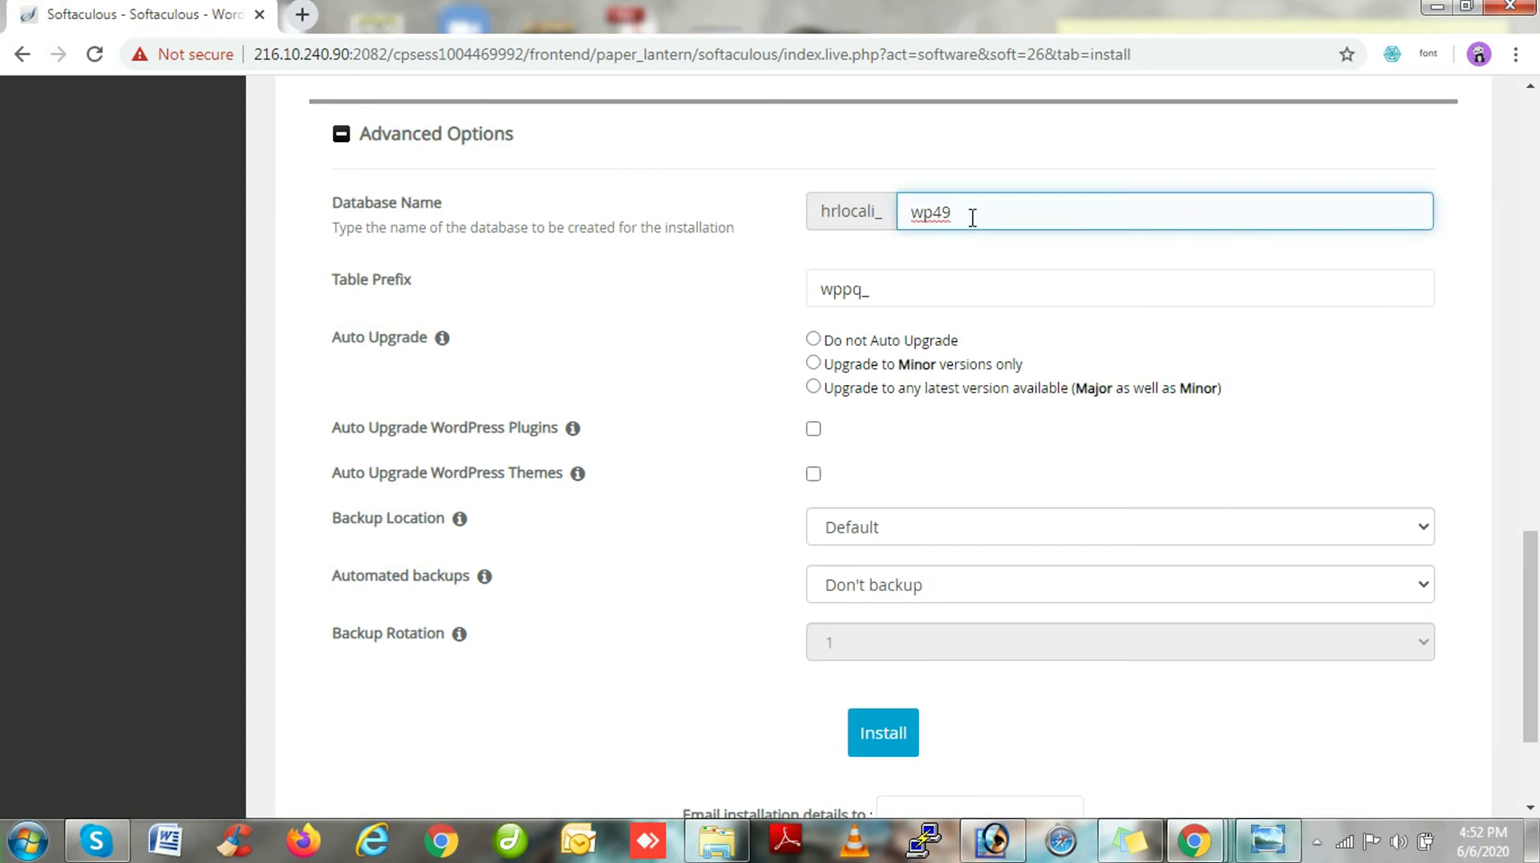
key("BackSpace")
key("BackSpace")
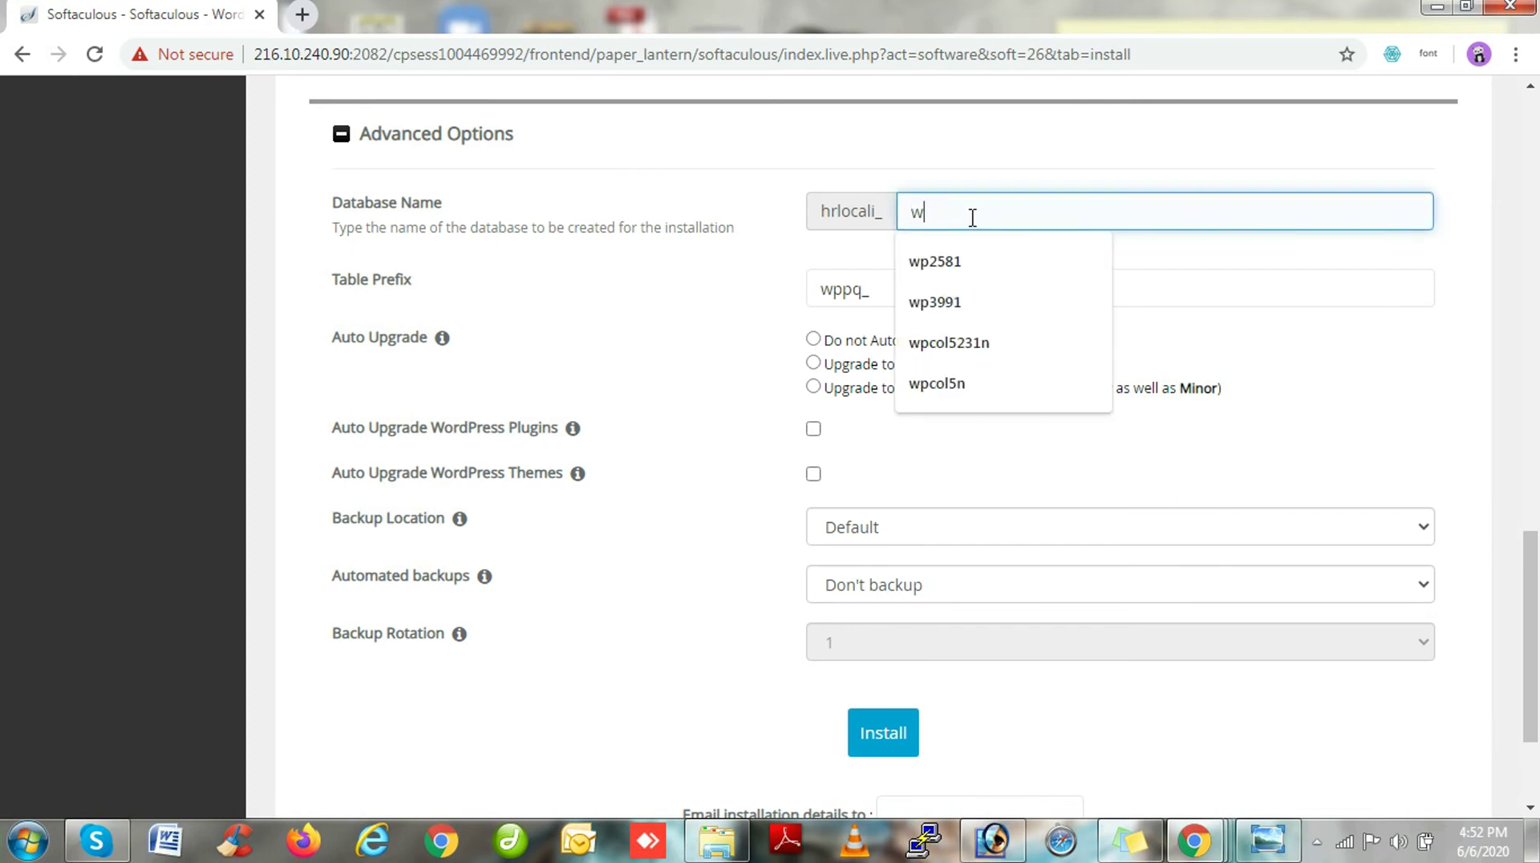
type("ebb")
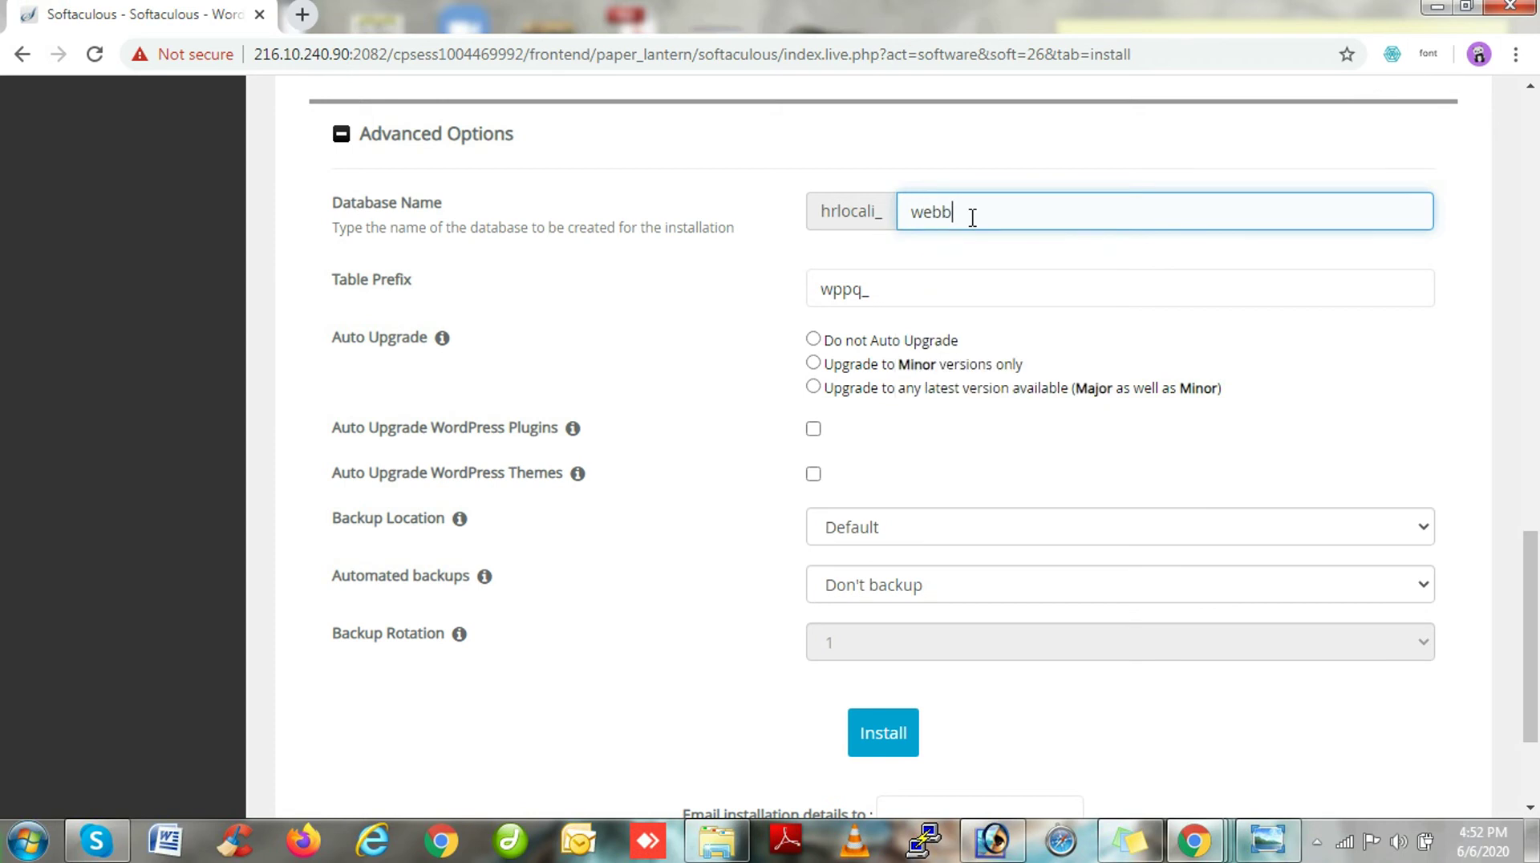
type("11")
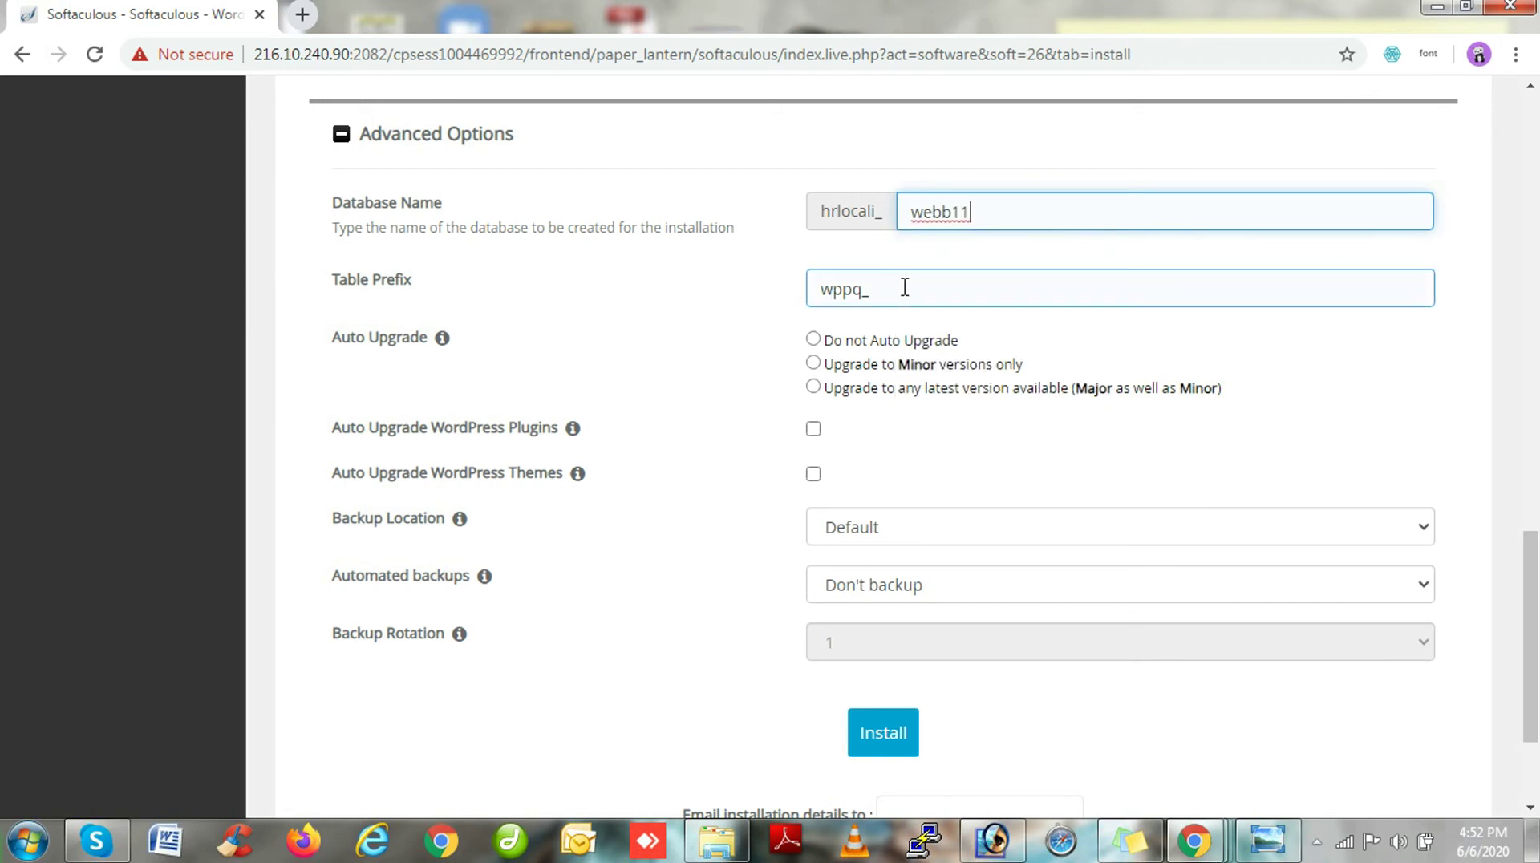
left_click(893, 287)
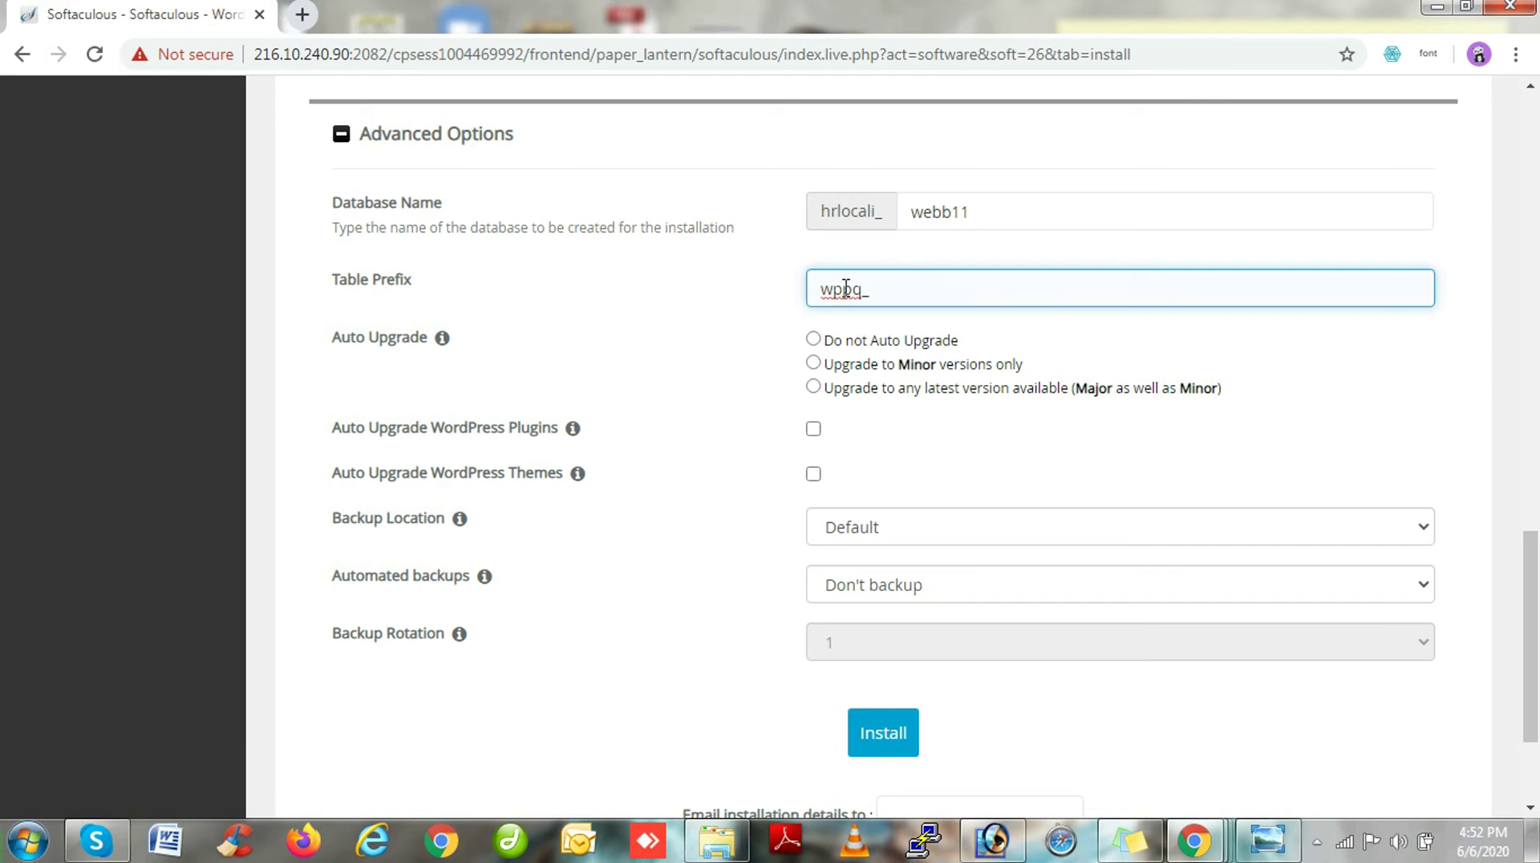
left_click_drag(844, 290, 839, 293)
type("11w")
left_click(1101, 354)
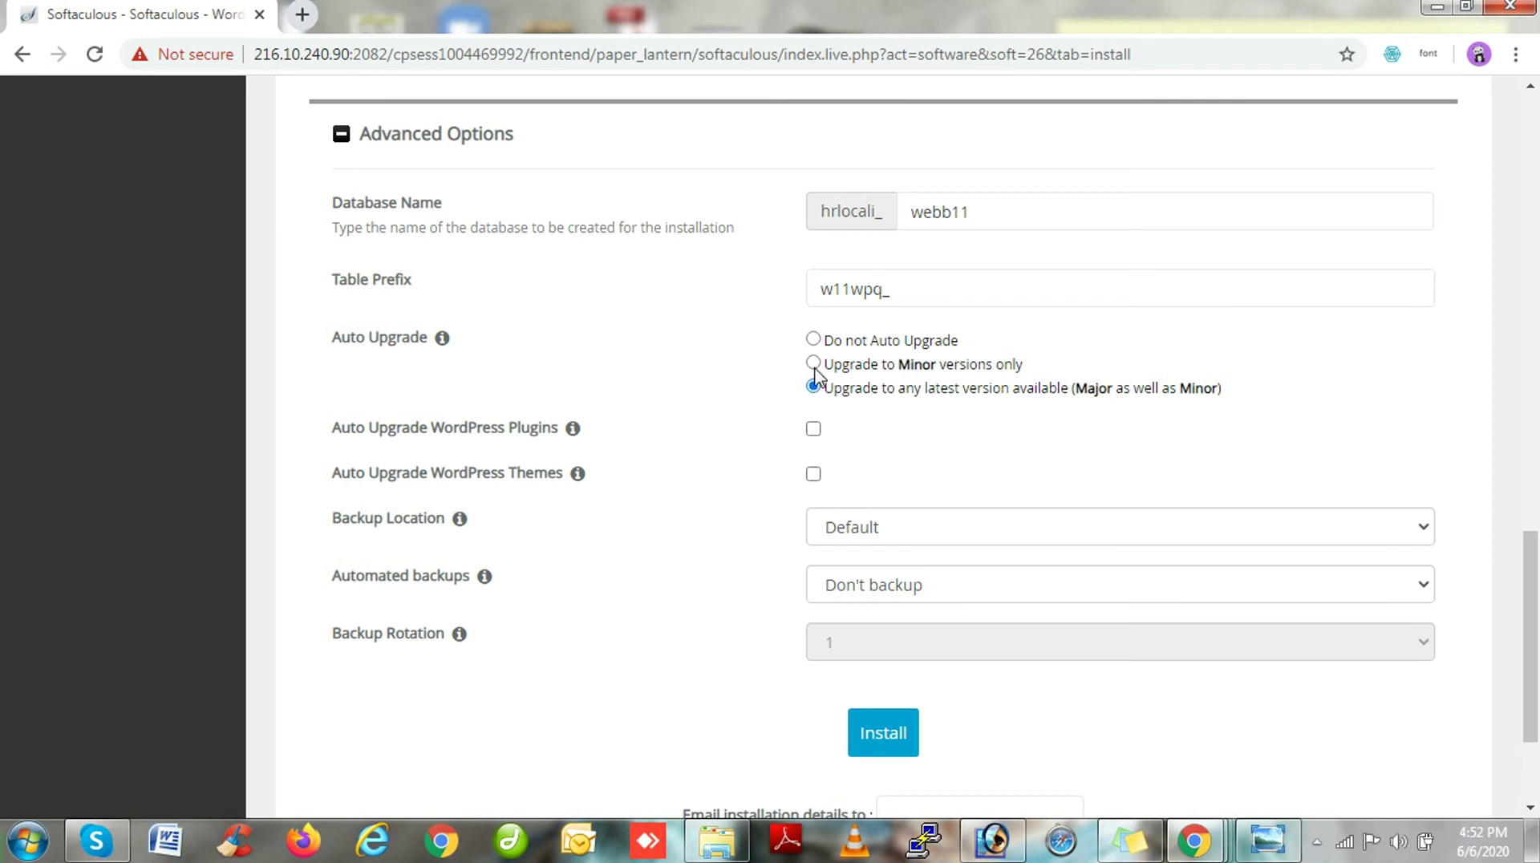
Set Auto Upgrade to 'Do not Auto Upgrade' with plugin and theme auto-upgrades unticked.
left_click(814, 365)
left_click(813, 388)
scroll(880, 411, "down", 2)
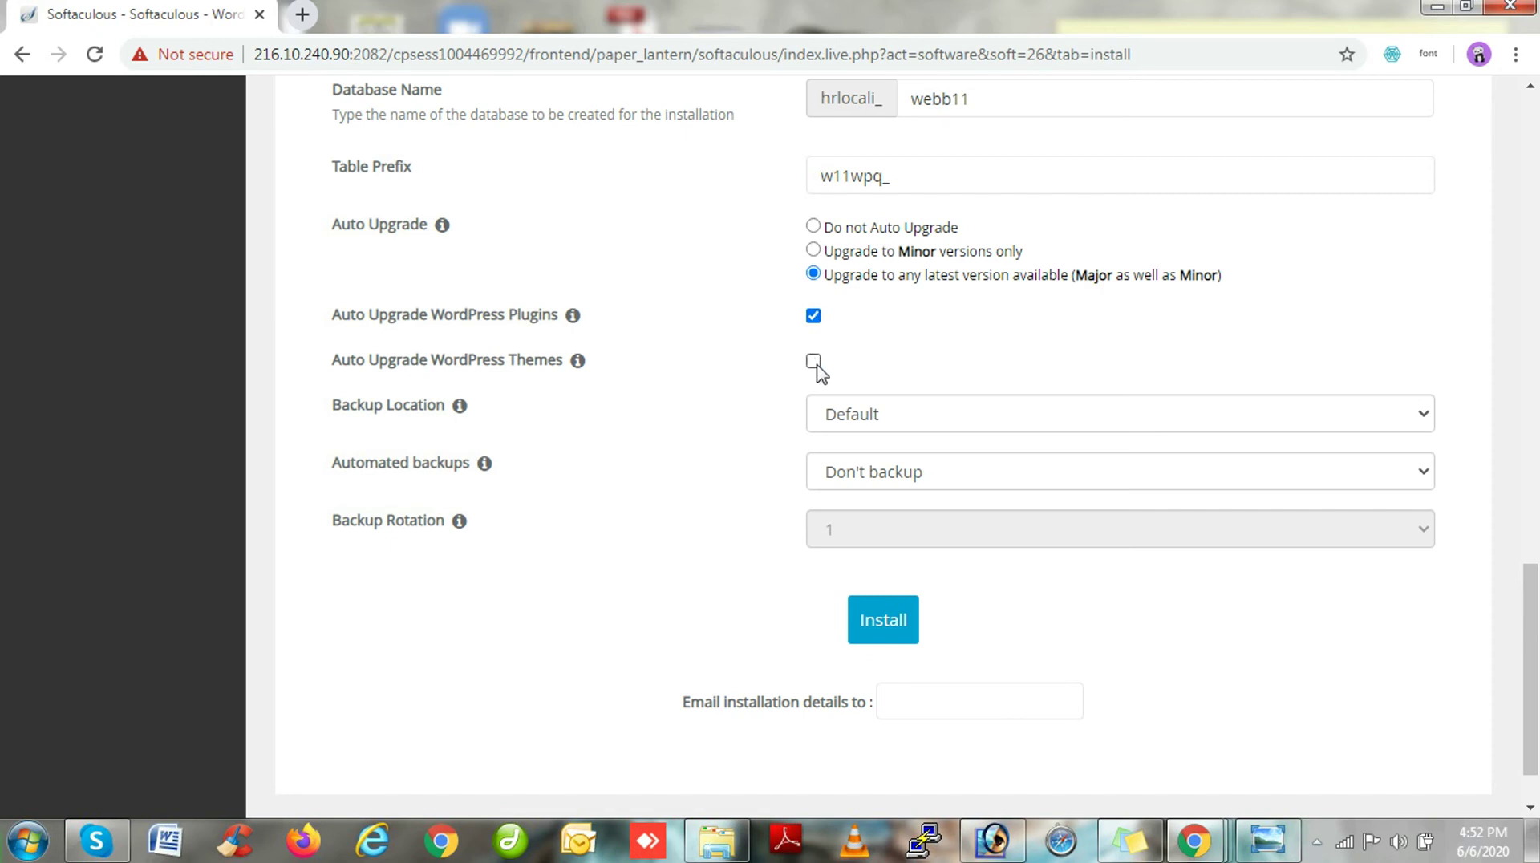
left_click(814, 317)
left_click(813, 227)
Set automated backups to Once a month, keeping Default location and rotation 1.
left_click(851, 417)
left_click(851, 417)
left_click(715, 416)
left_click(855, 480)
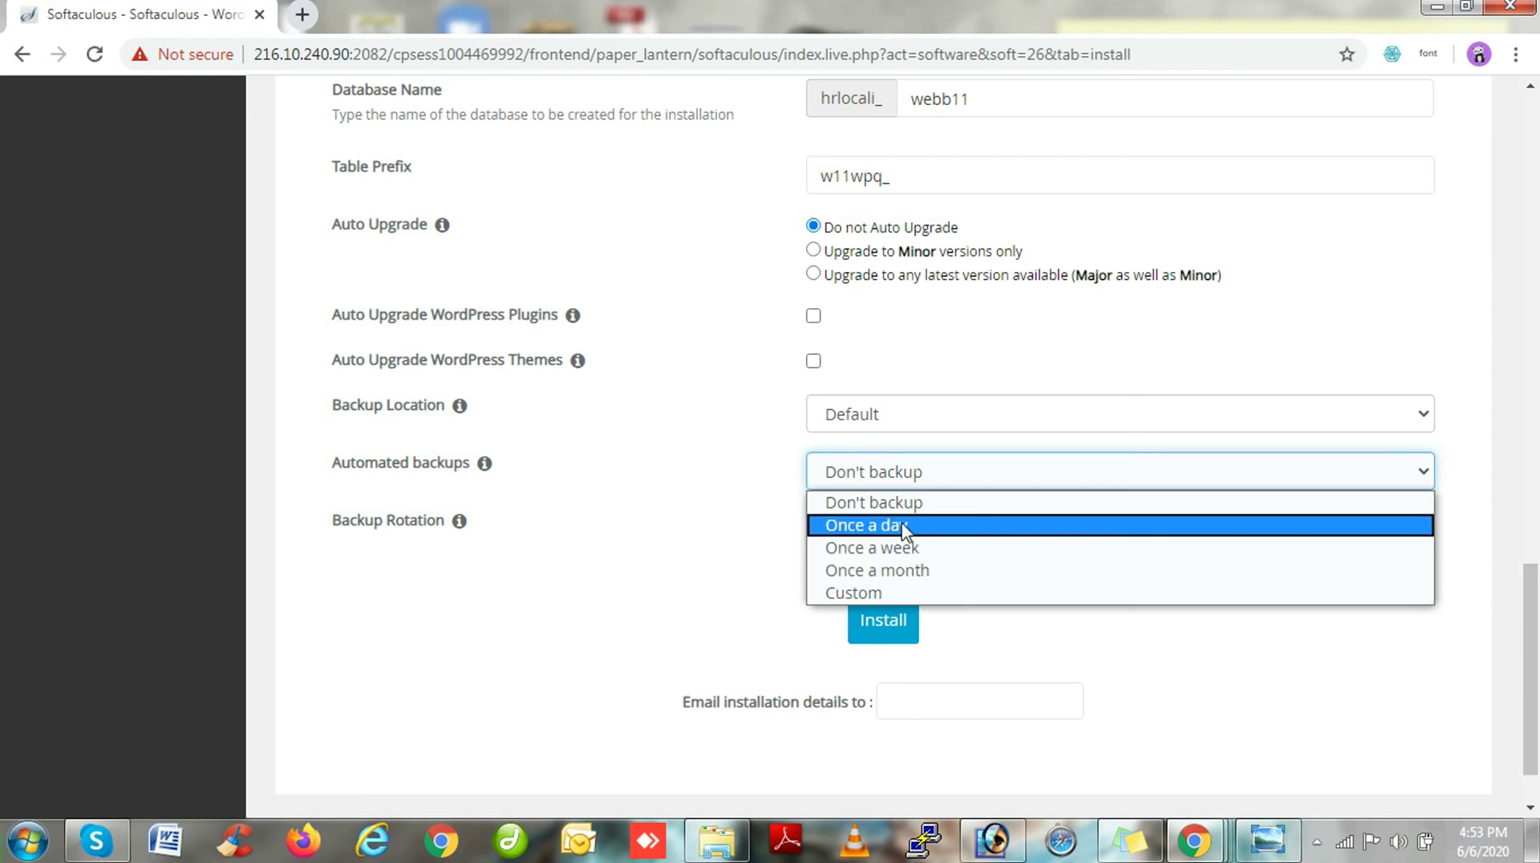
left_click(889, 571)
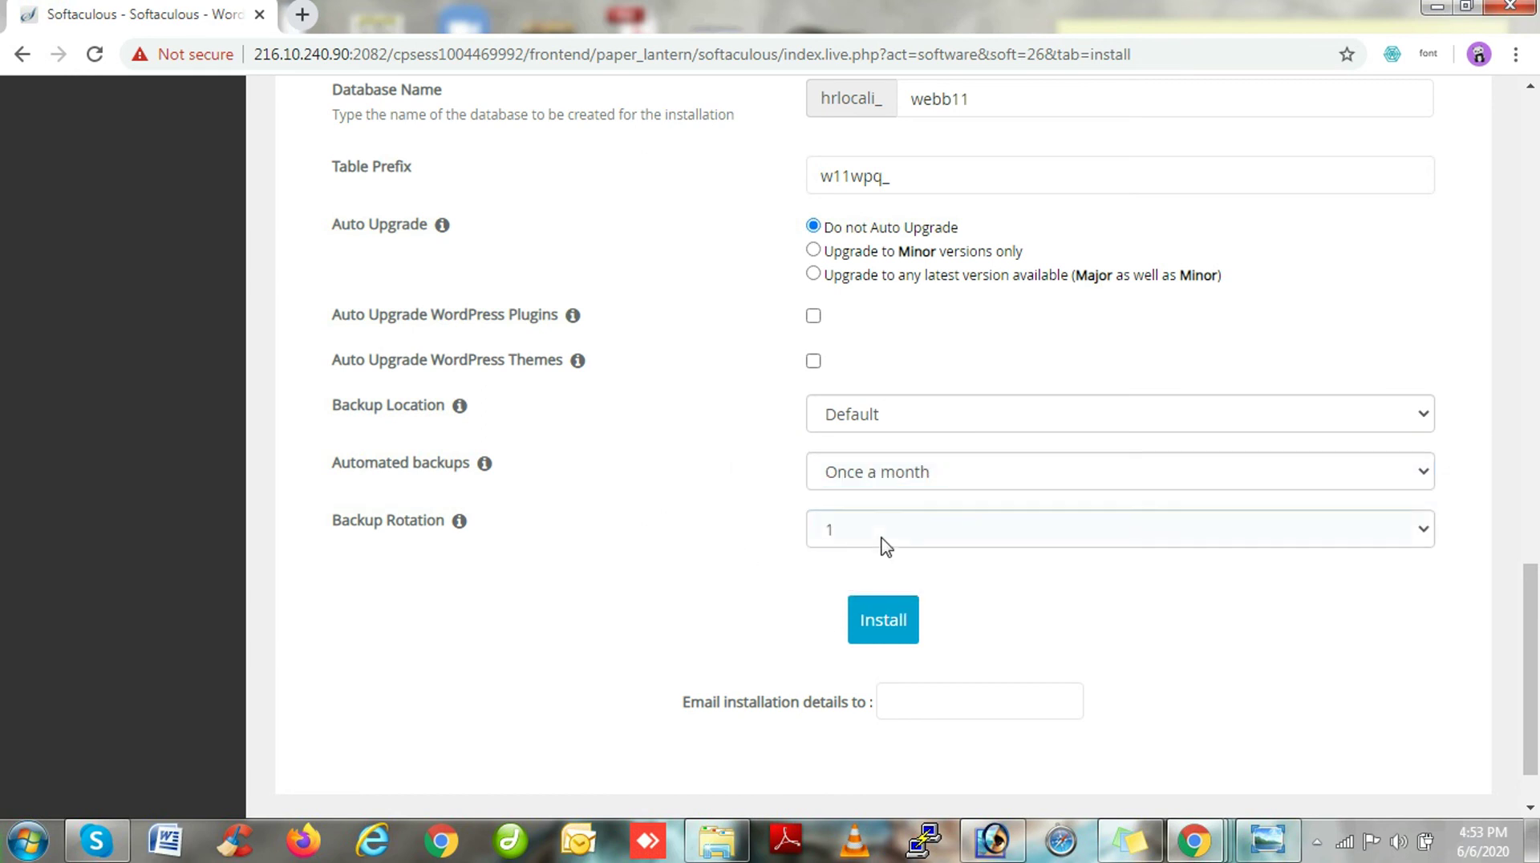
left_click(963, 534)
left_click(743, 550)
left_click(868, 421)
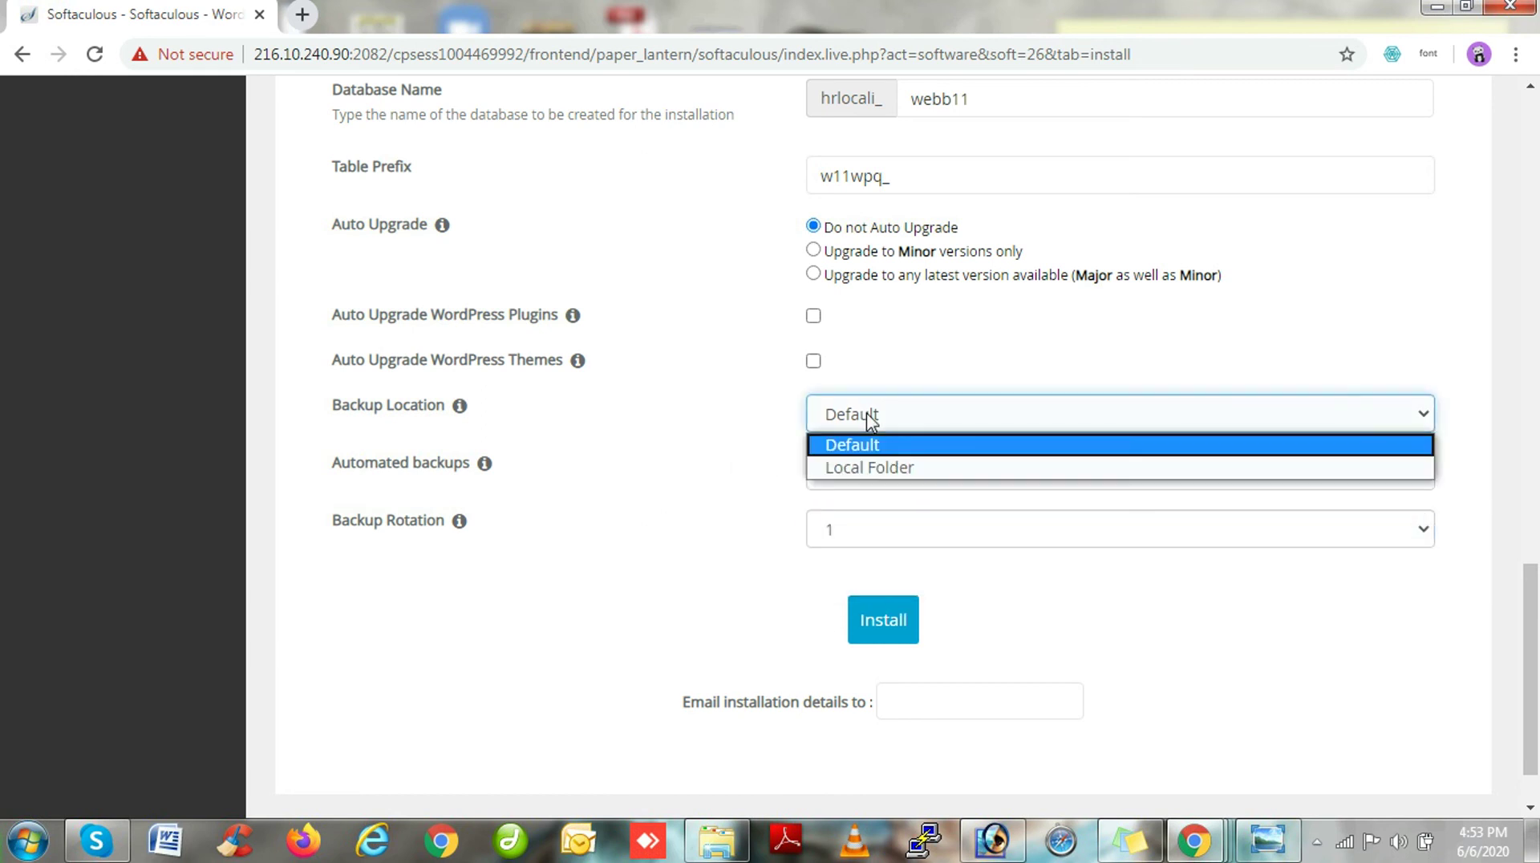
left_click(782, 421)
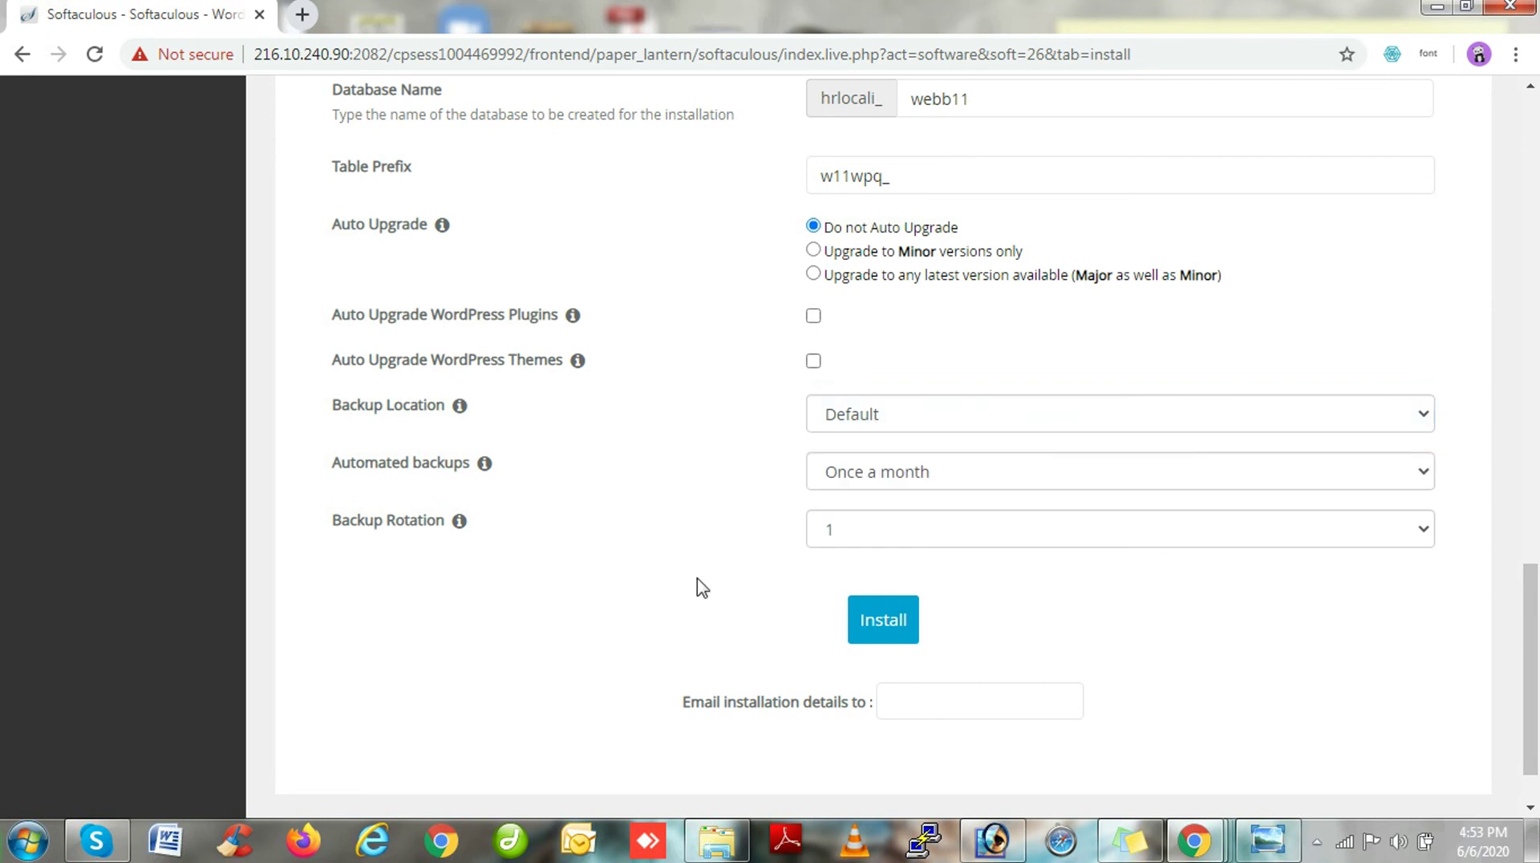
Start filling in the notification e-mail field, dismissing saved suggestions.
left_click(905, 702)
left_click(739, 633)
left_click(914, 695)
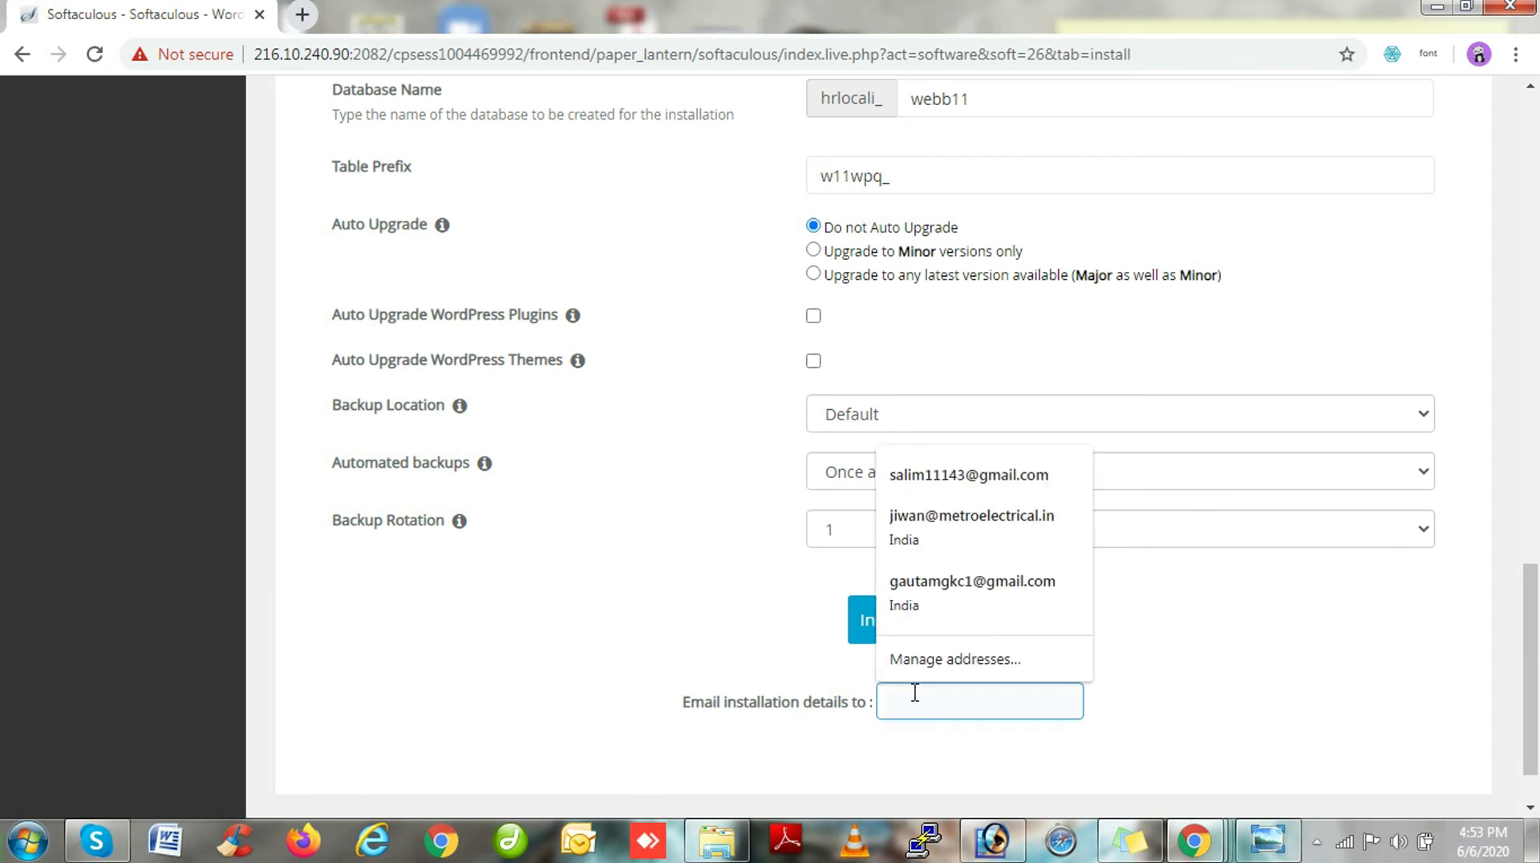
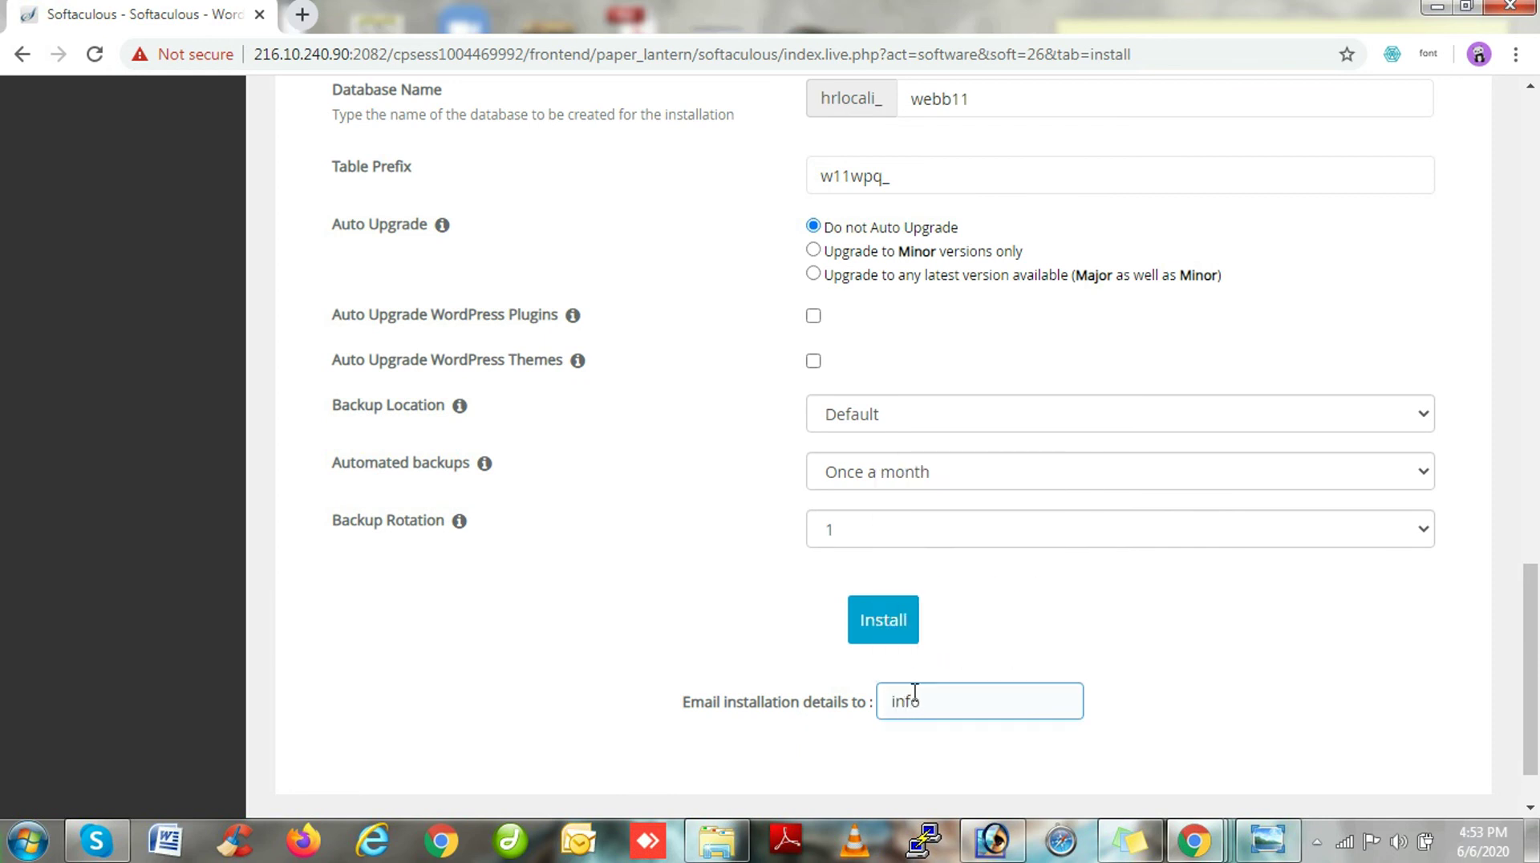
Enter the hisarlocal.com notification address in the 'Email installation details to' field and verify it.
left_click(1067, 598)
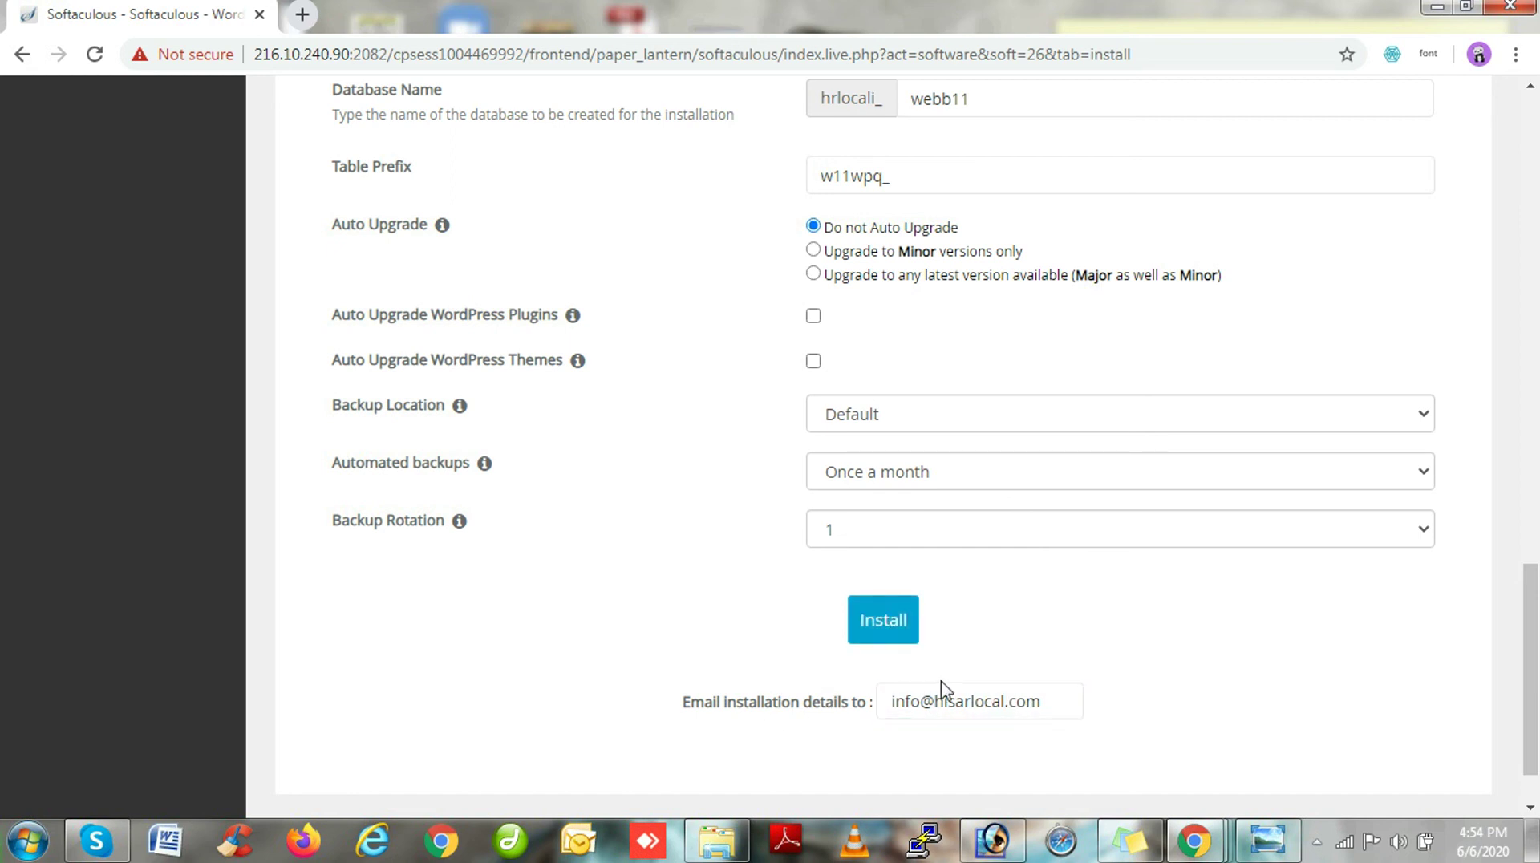
scroll(884, 334, "up", 3)
scroll(900, 372, "up", 8)
scroll(762, 546, "down", 5)
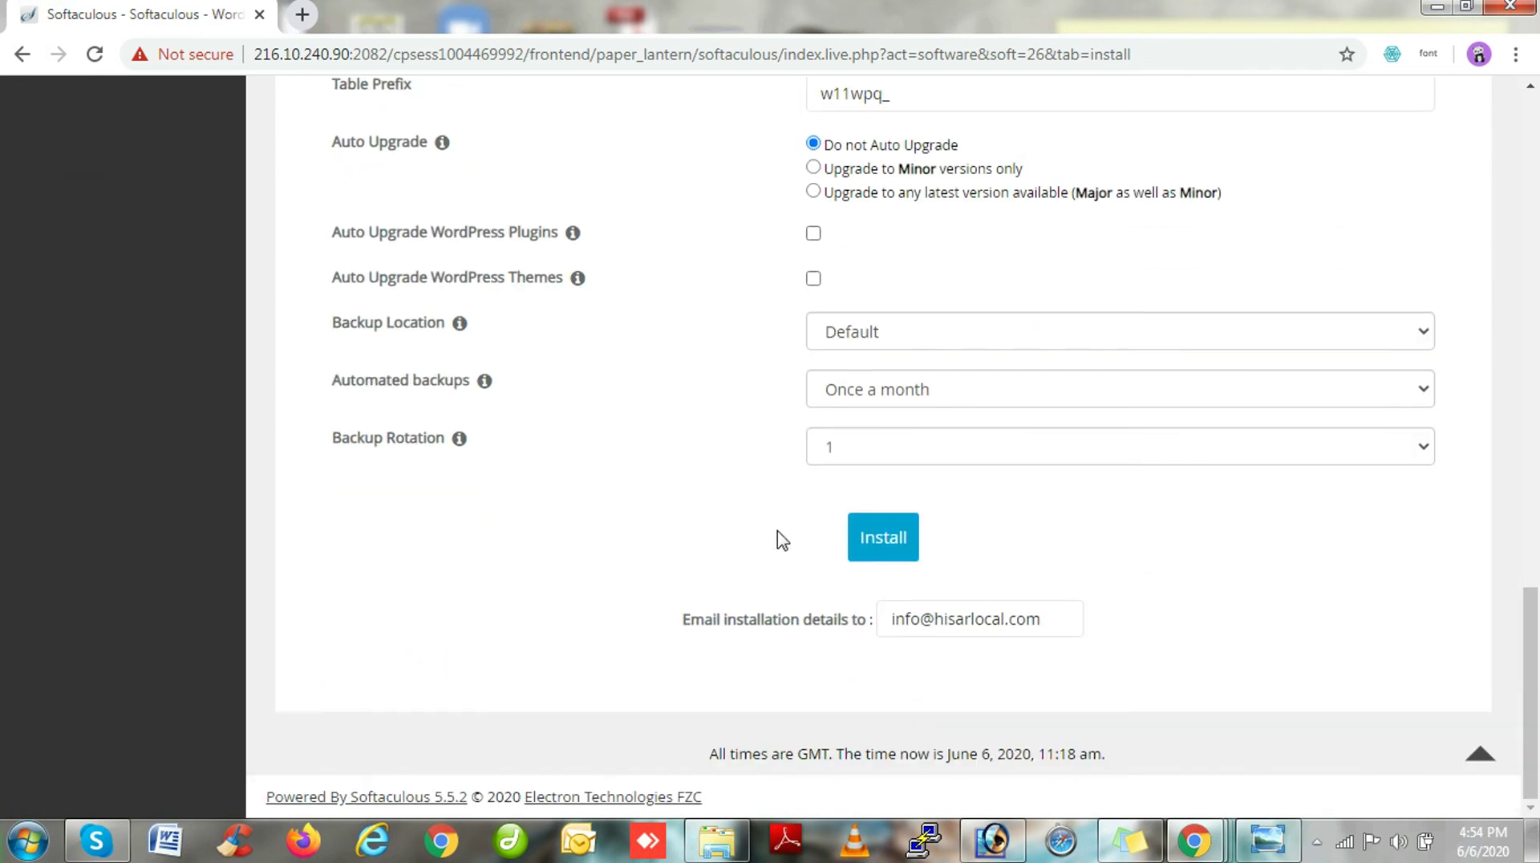
left_click(962, 614)
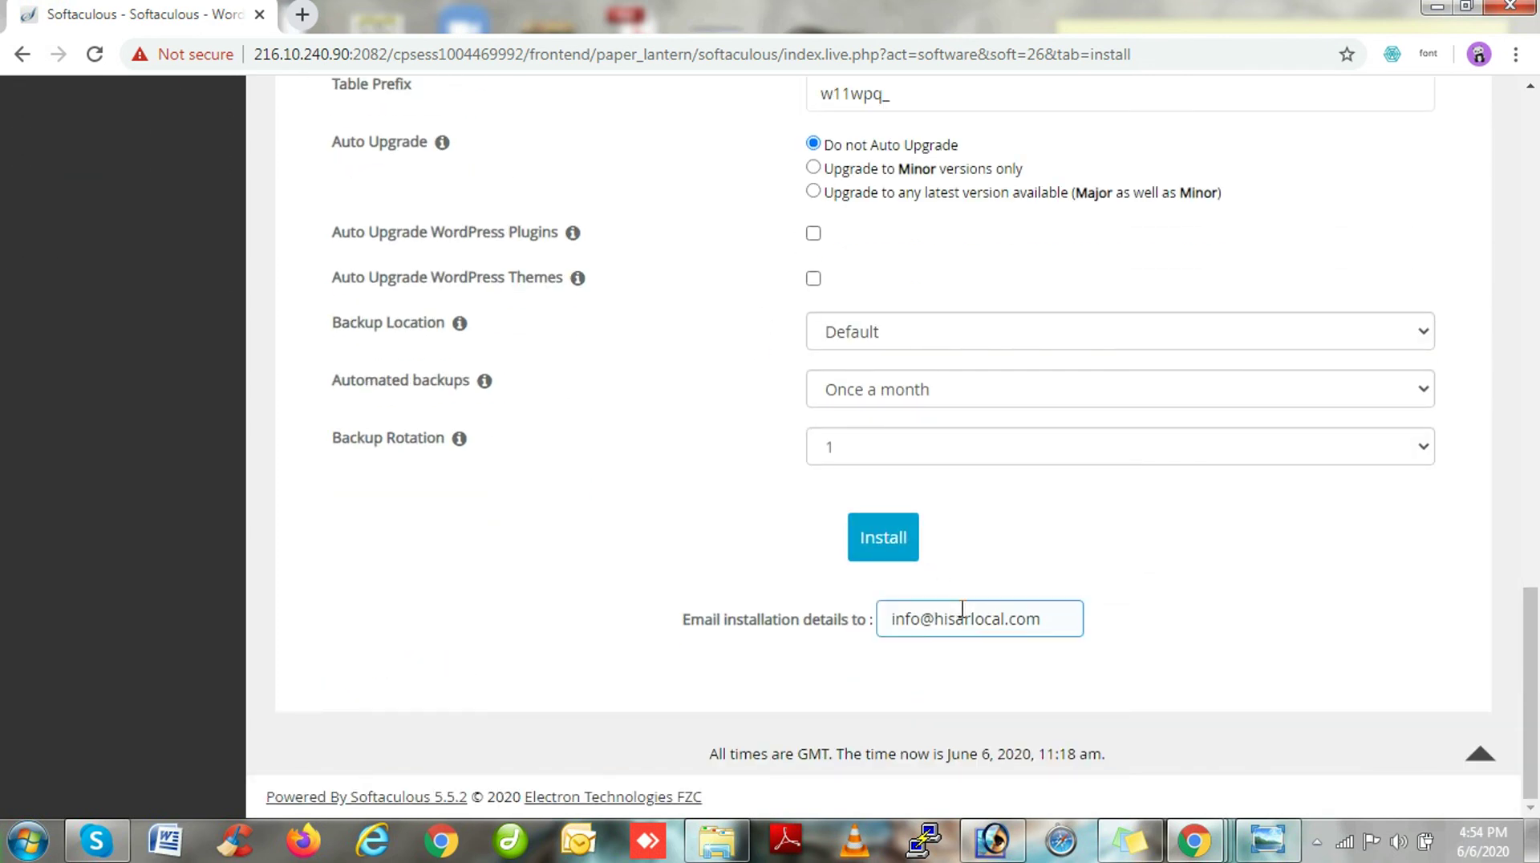
left_click(883, 540)
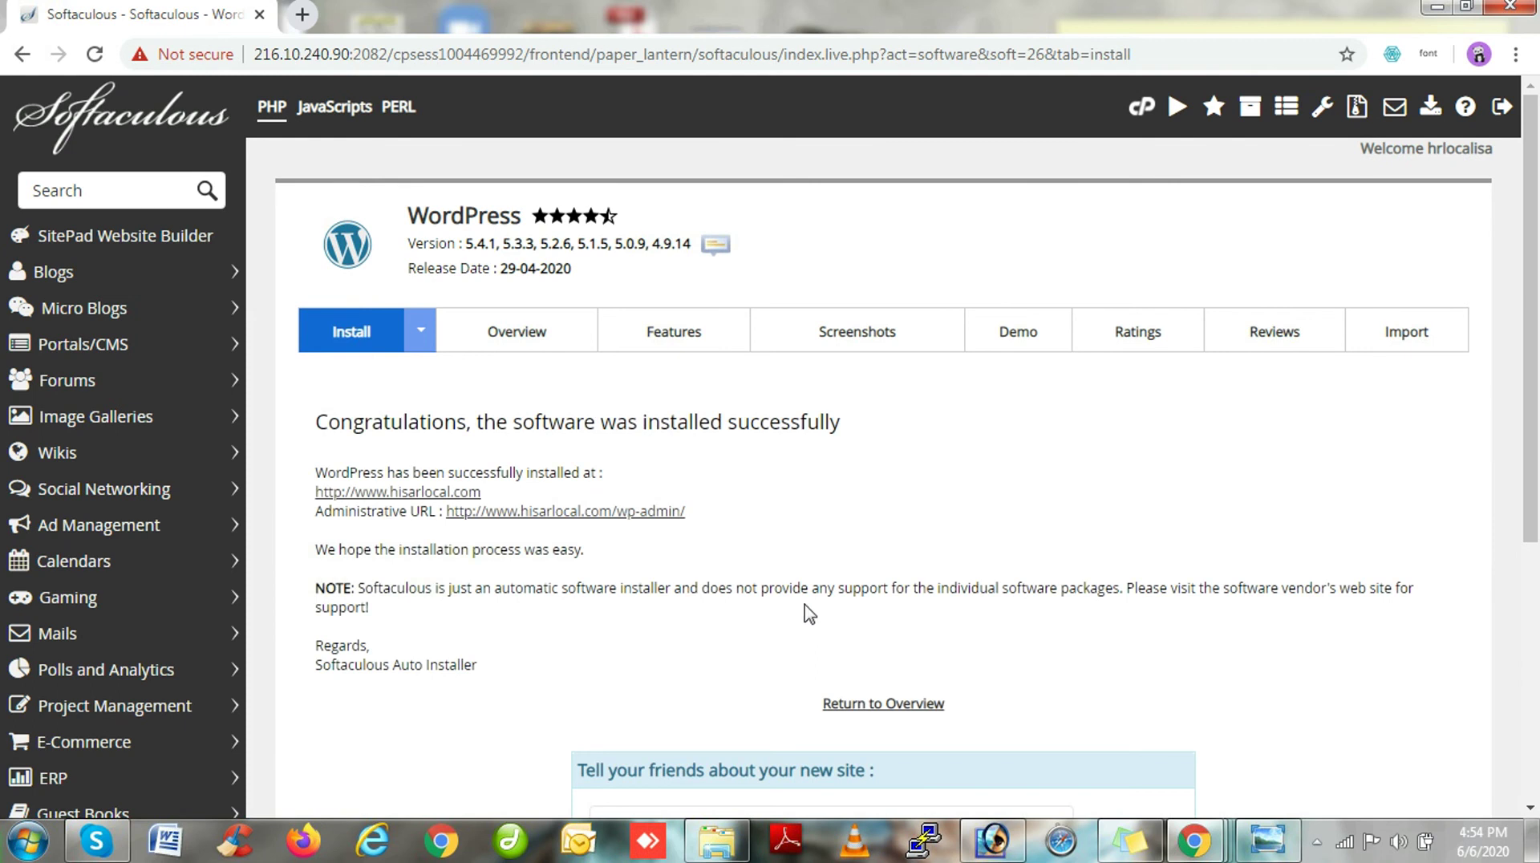
scroll(1175, 503, "down", 3)
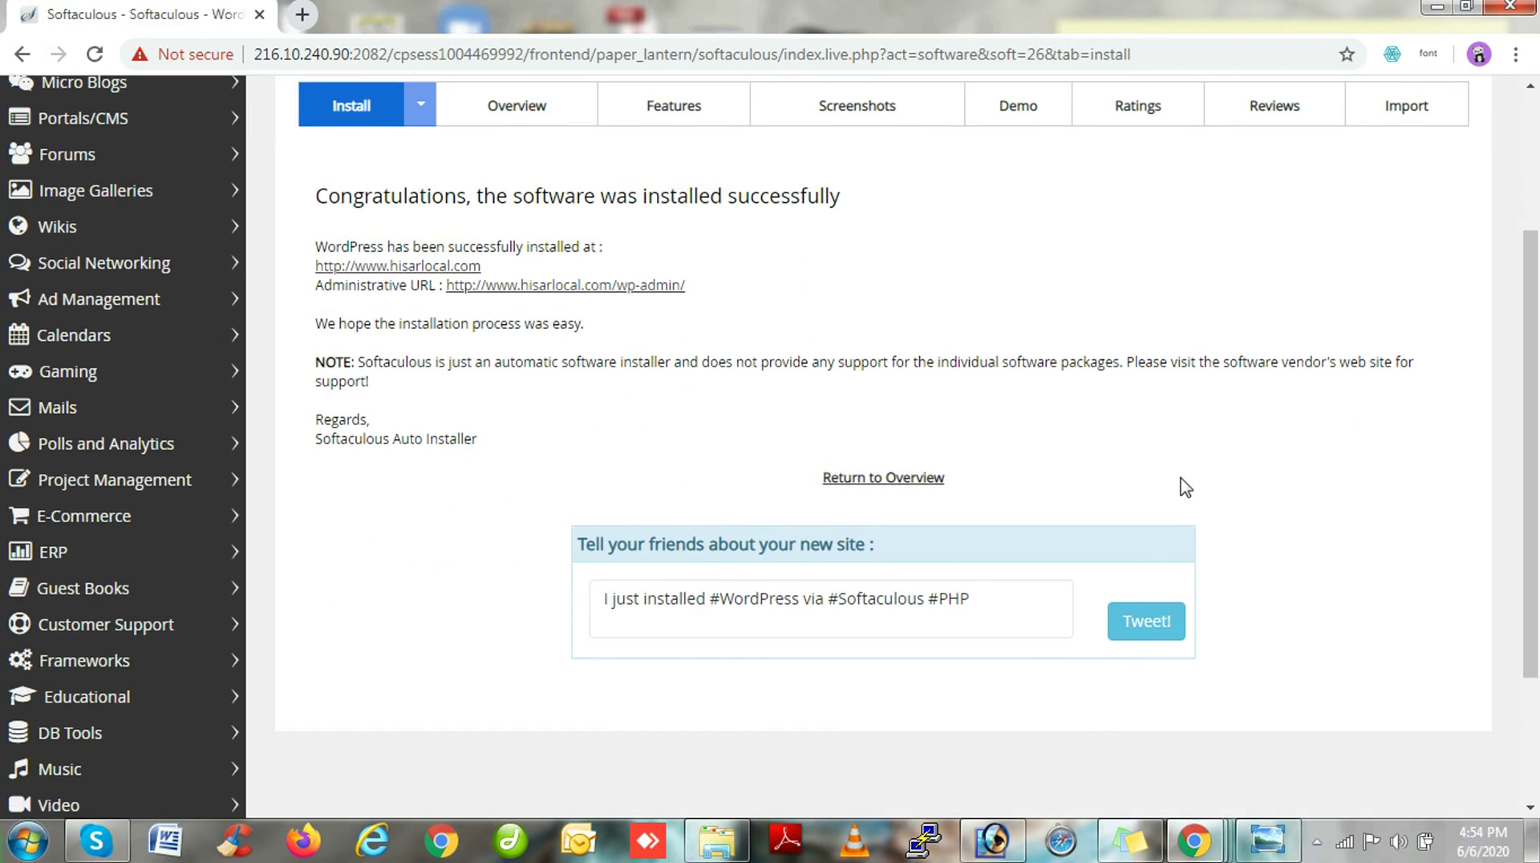
scroll(1209, 476, "up", 2)
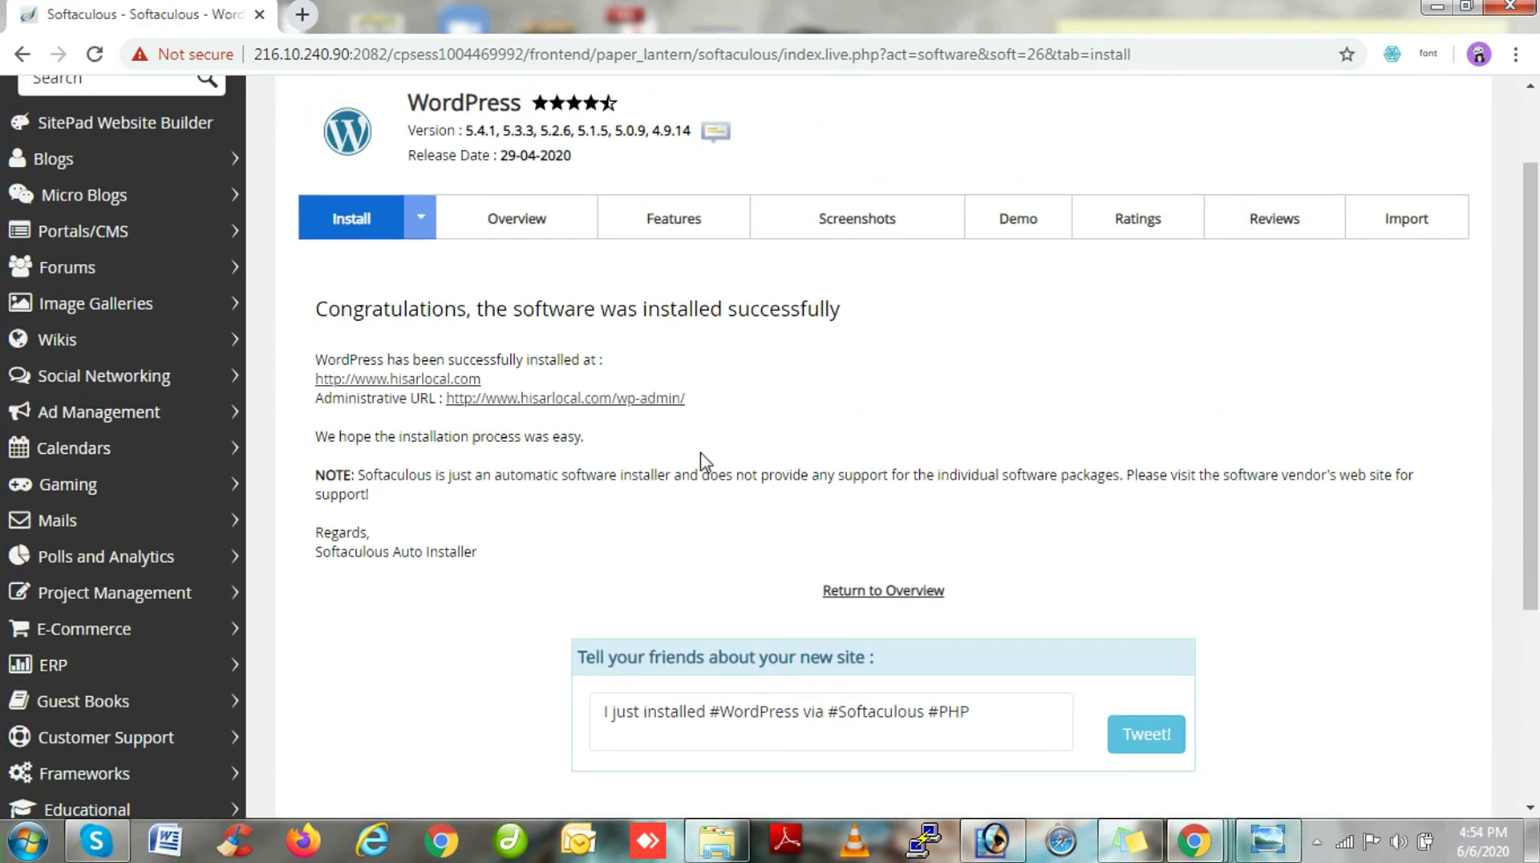
Open the new site URL and its admin URL each in a new browser tab.
right_click(423, 386)
left_click(481, 395)
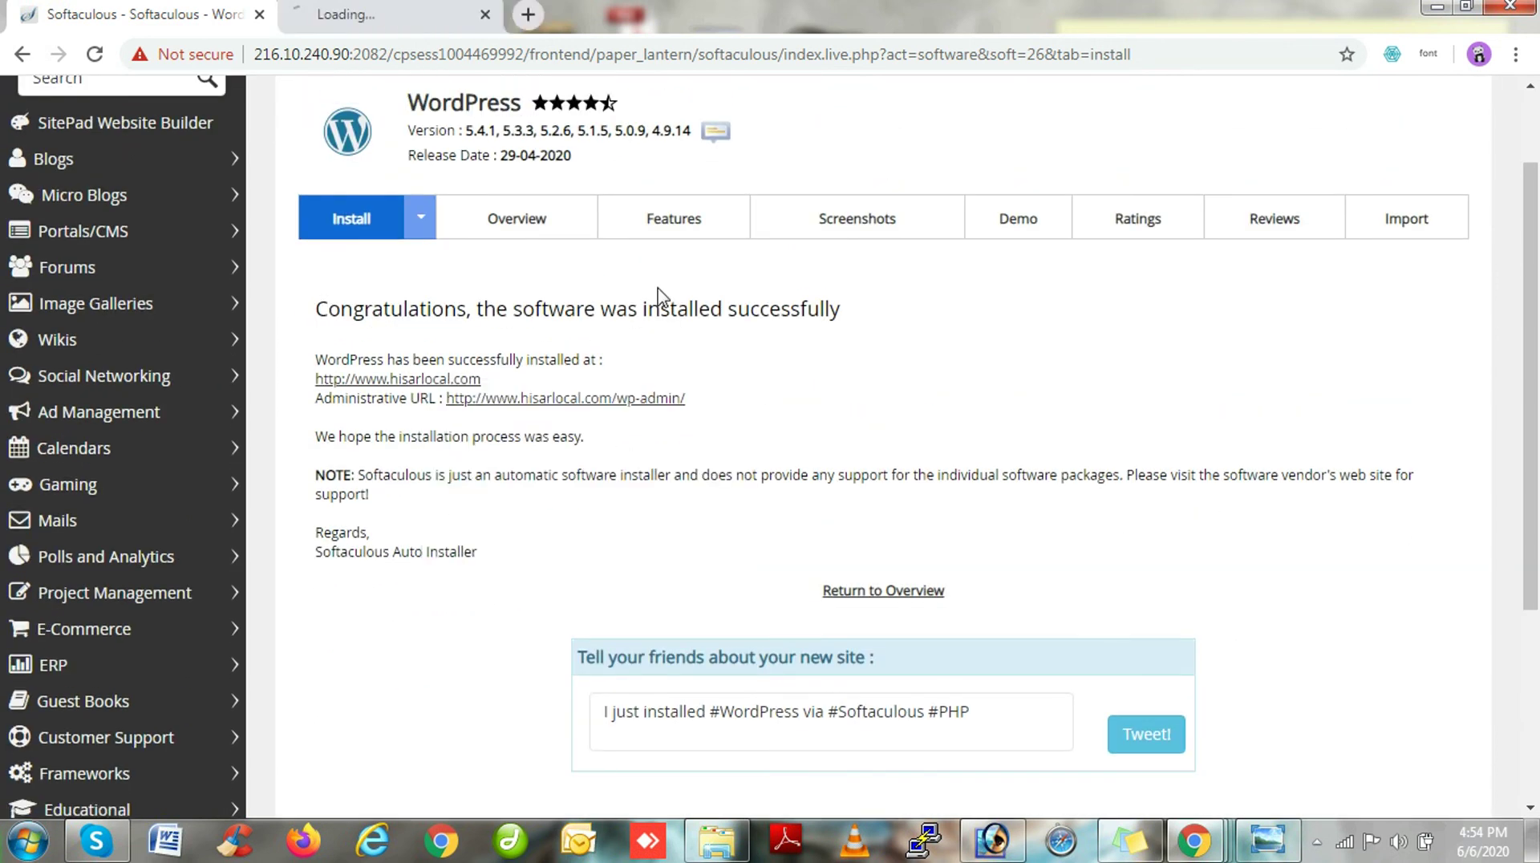
right_click(591, 414)
left_click(642, 419)
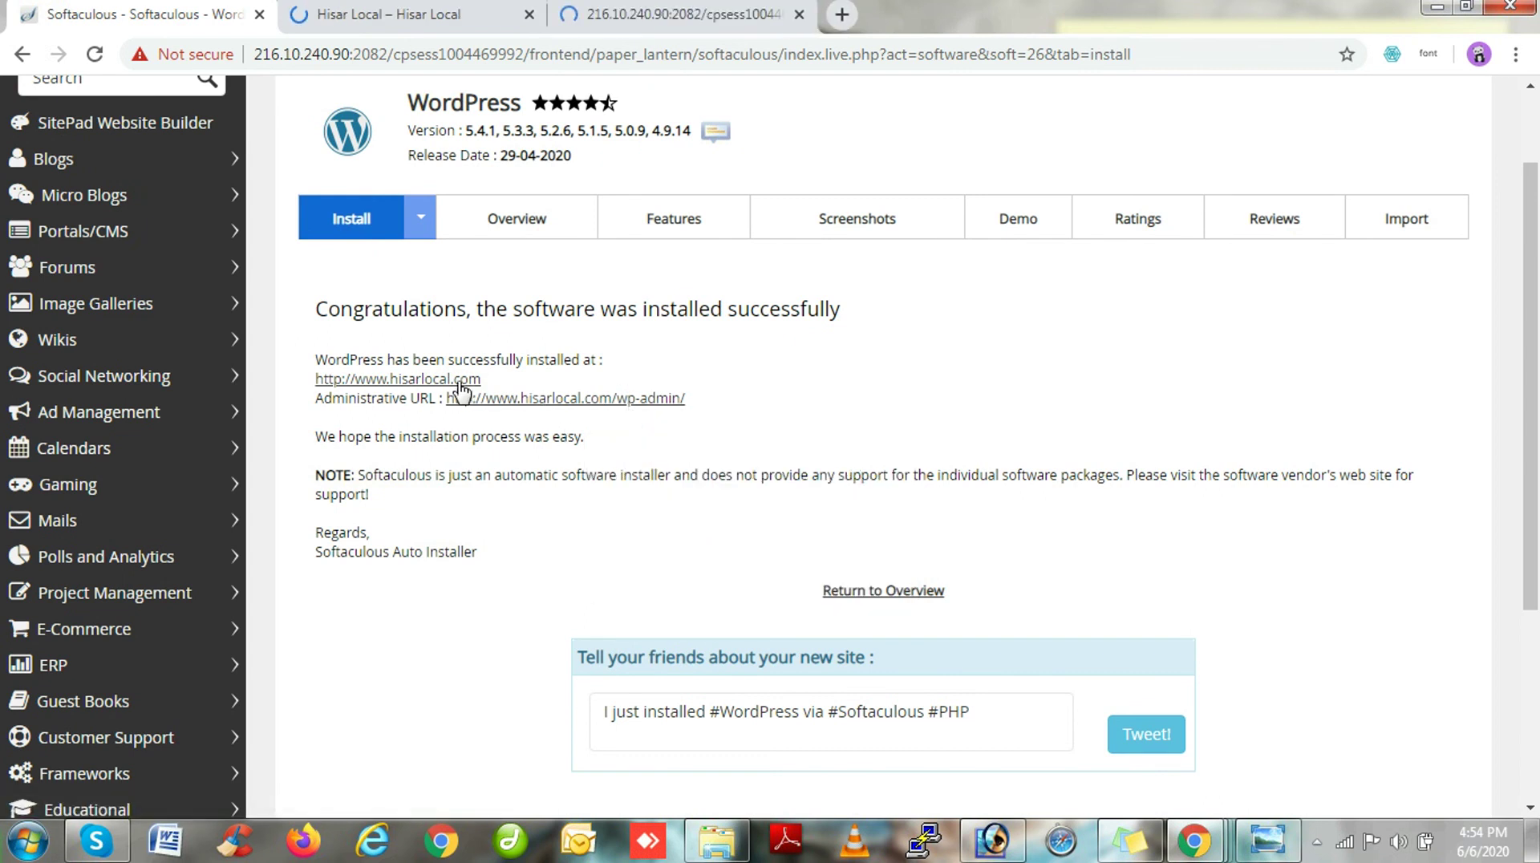
View the new site's tab, then log out of the WordPress dashboard via the Howdy menu.
key("ctrl+Tab")
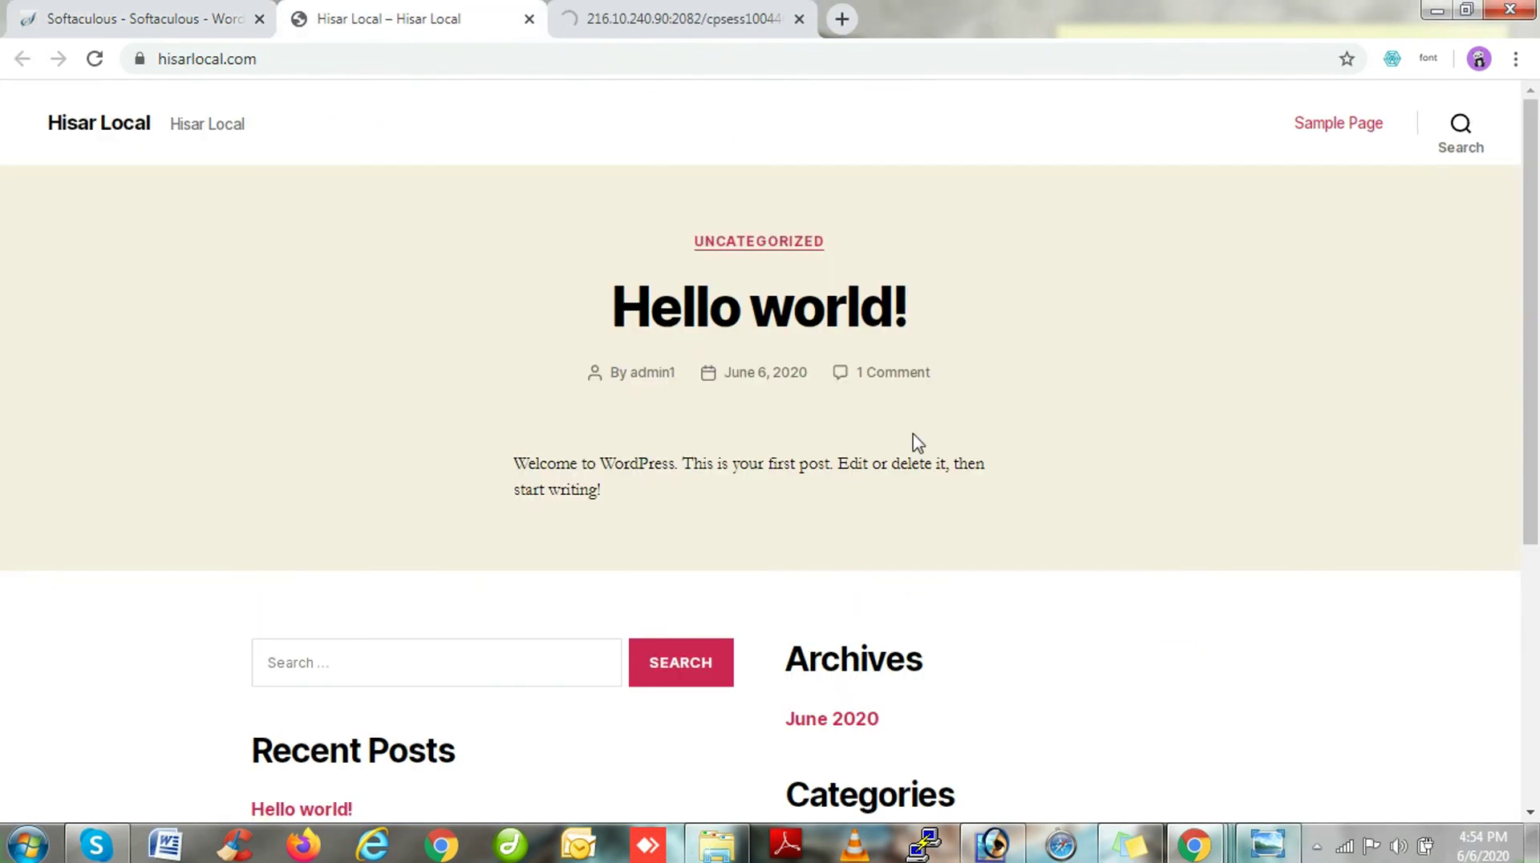
scroll(957, 477, "down", 1)
scroll(959, 475, "down", 6)
scroll(883, 361, "up", 7)
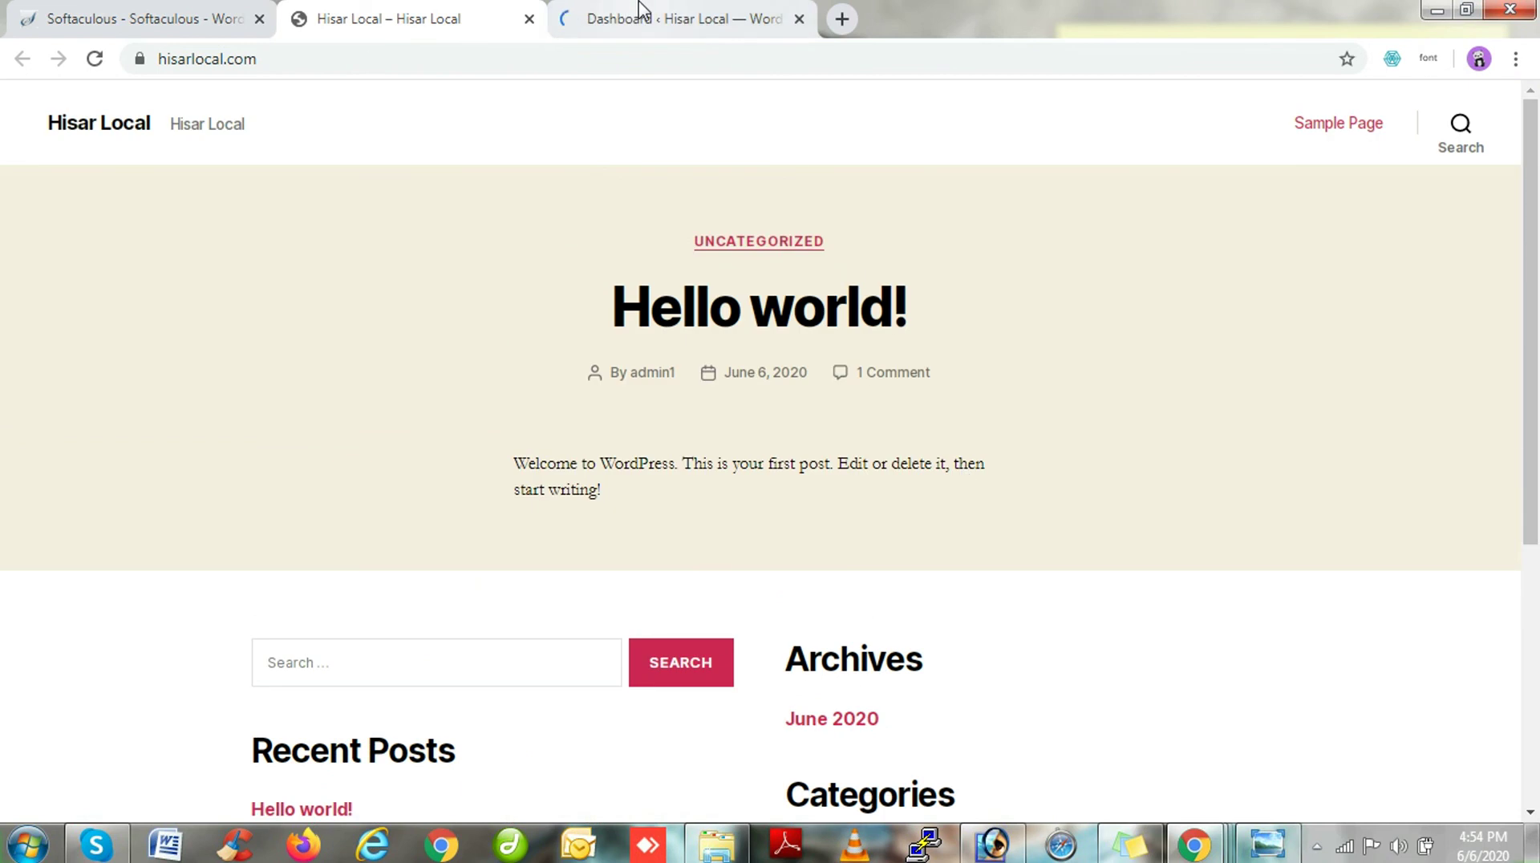
key("ctrl+Tab")
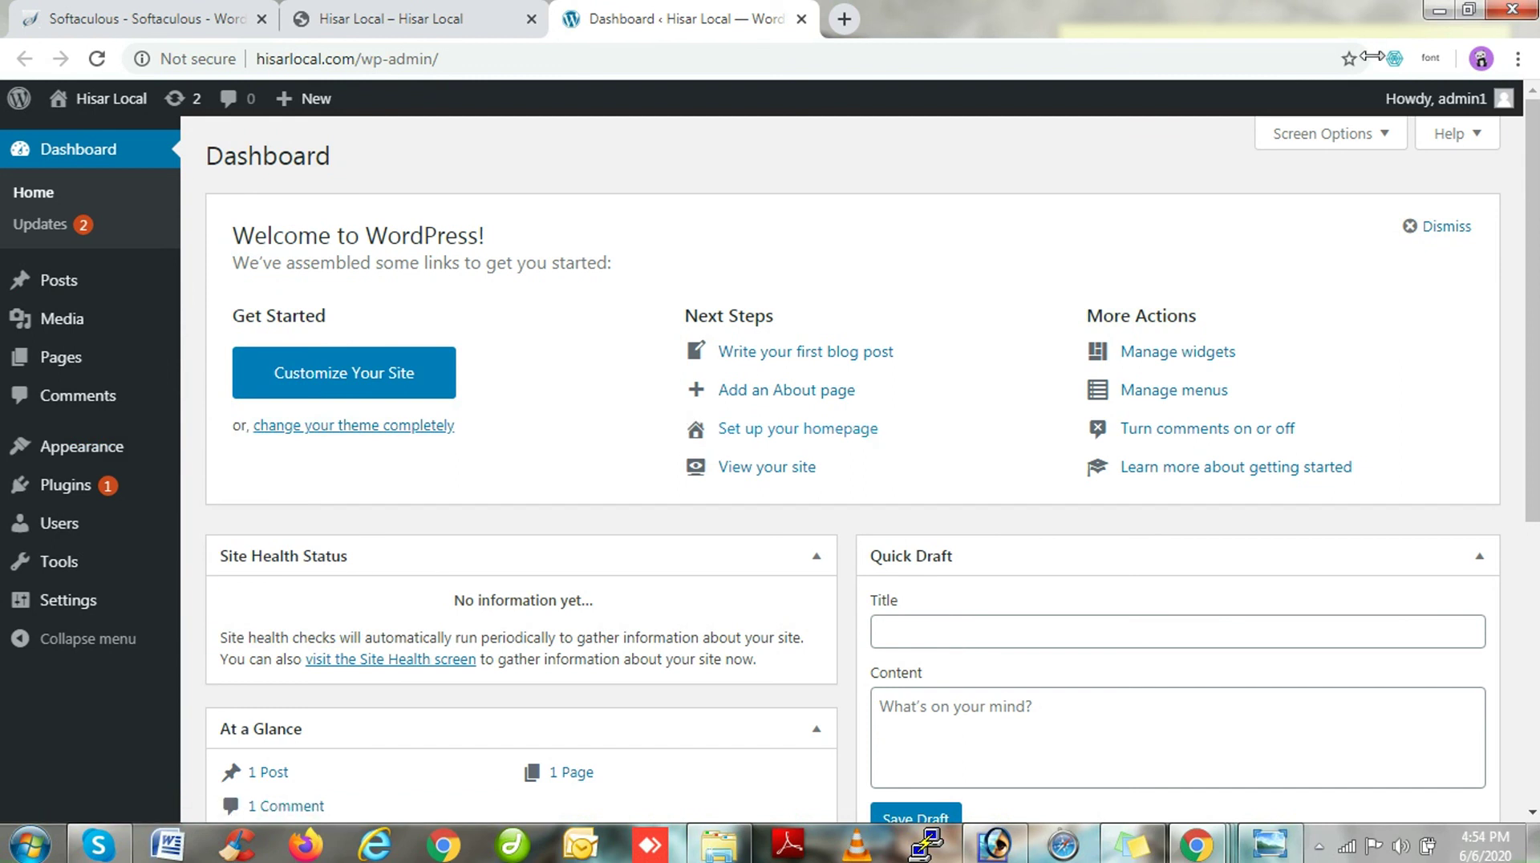
mouse_move(1424, 113)
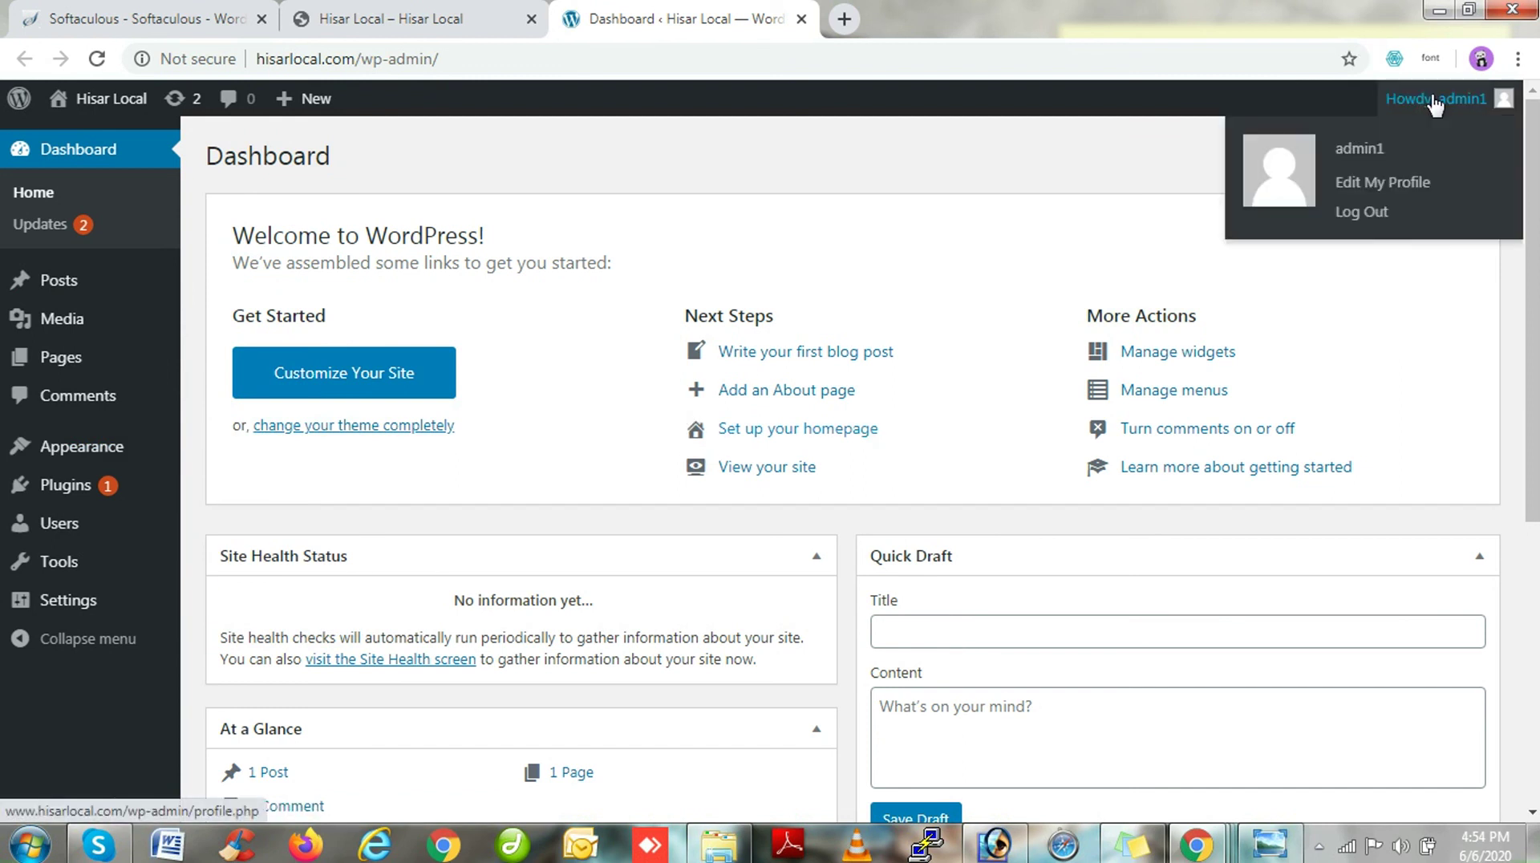
left_click(1356, 215)
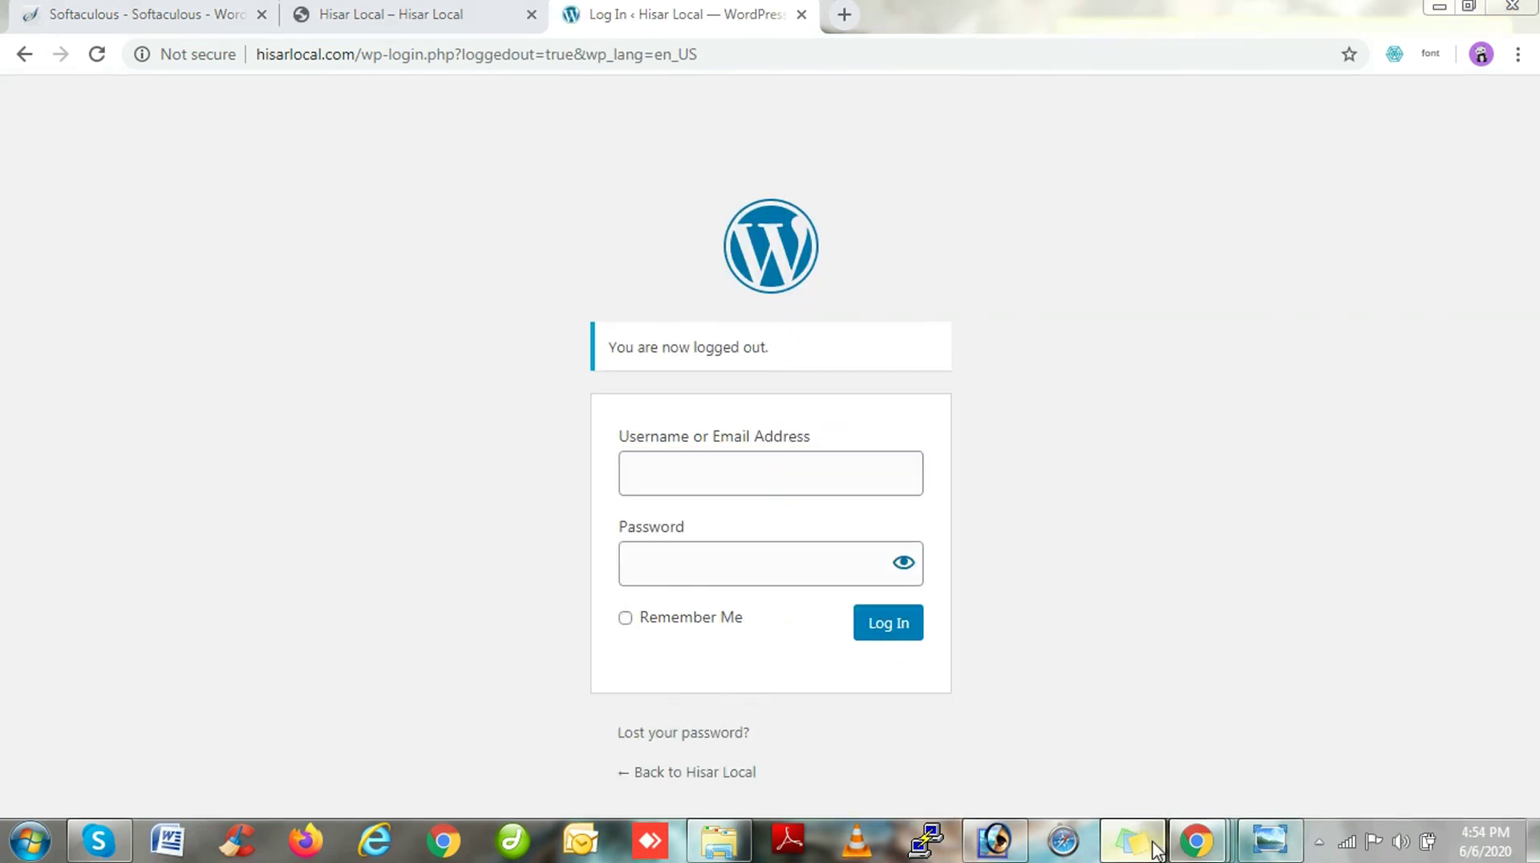
Log back into WordPress with the admin username and password copied from Sticky Notes.
left_click(1155, 849)
left_click_drag(1132, 76, 1019, 83)
key("ctrl+x")
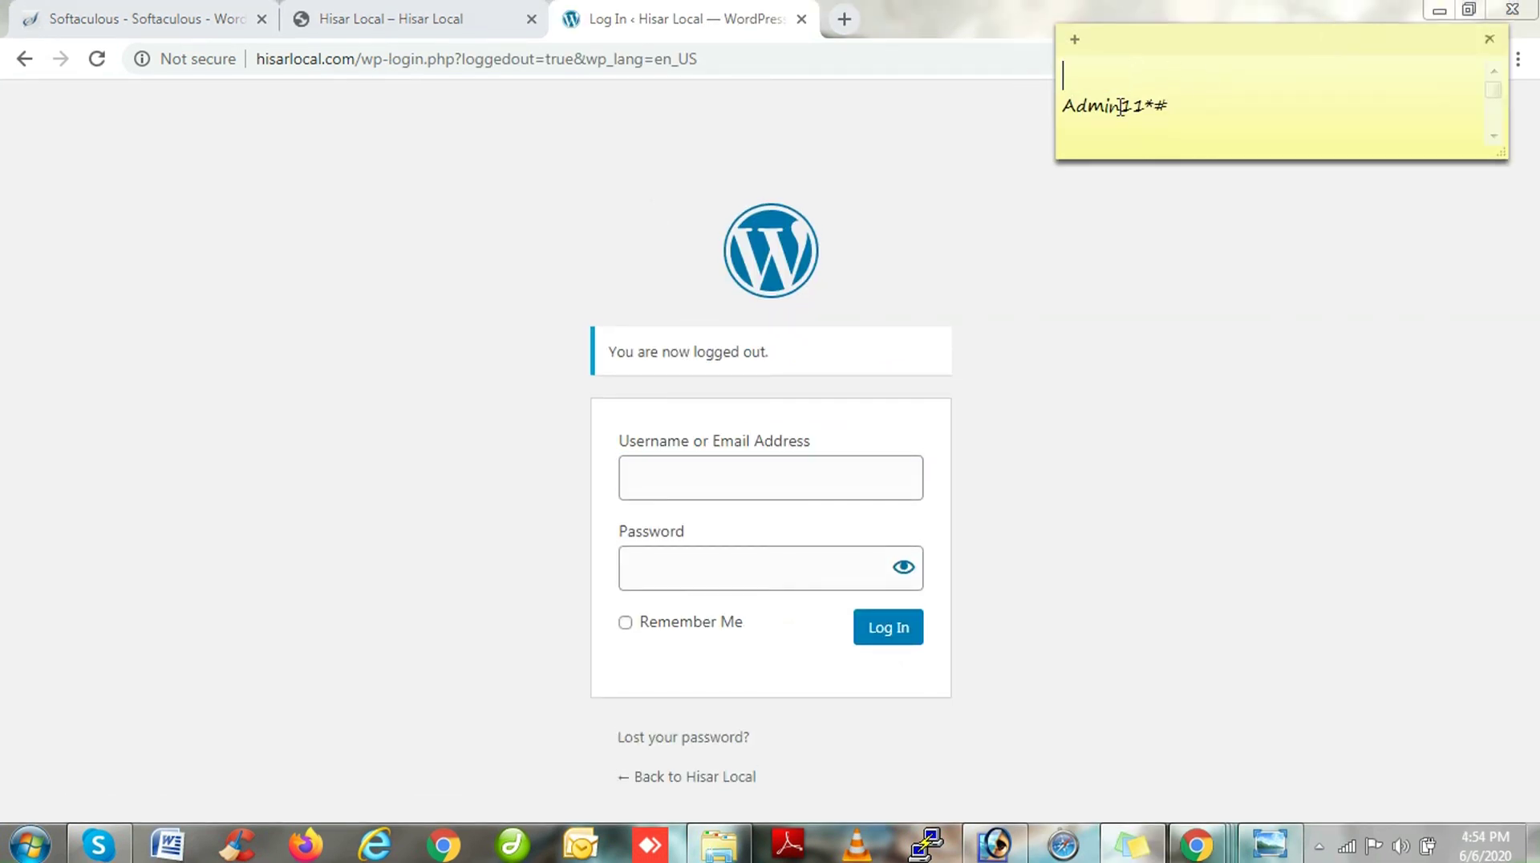
key("ctrl+z")
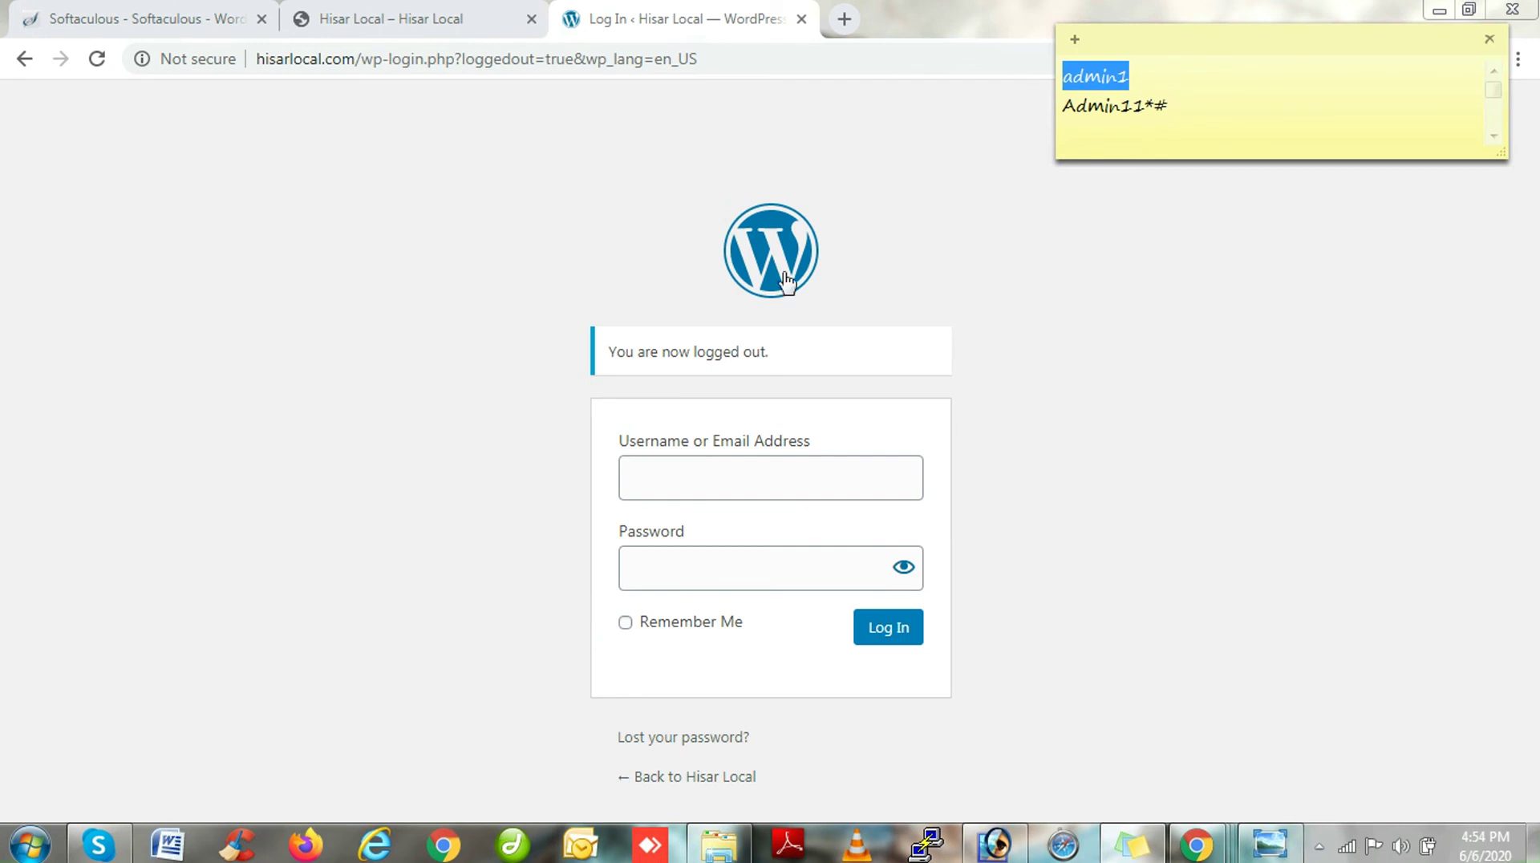
left_click(697, 462)
key("ctrl+v")
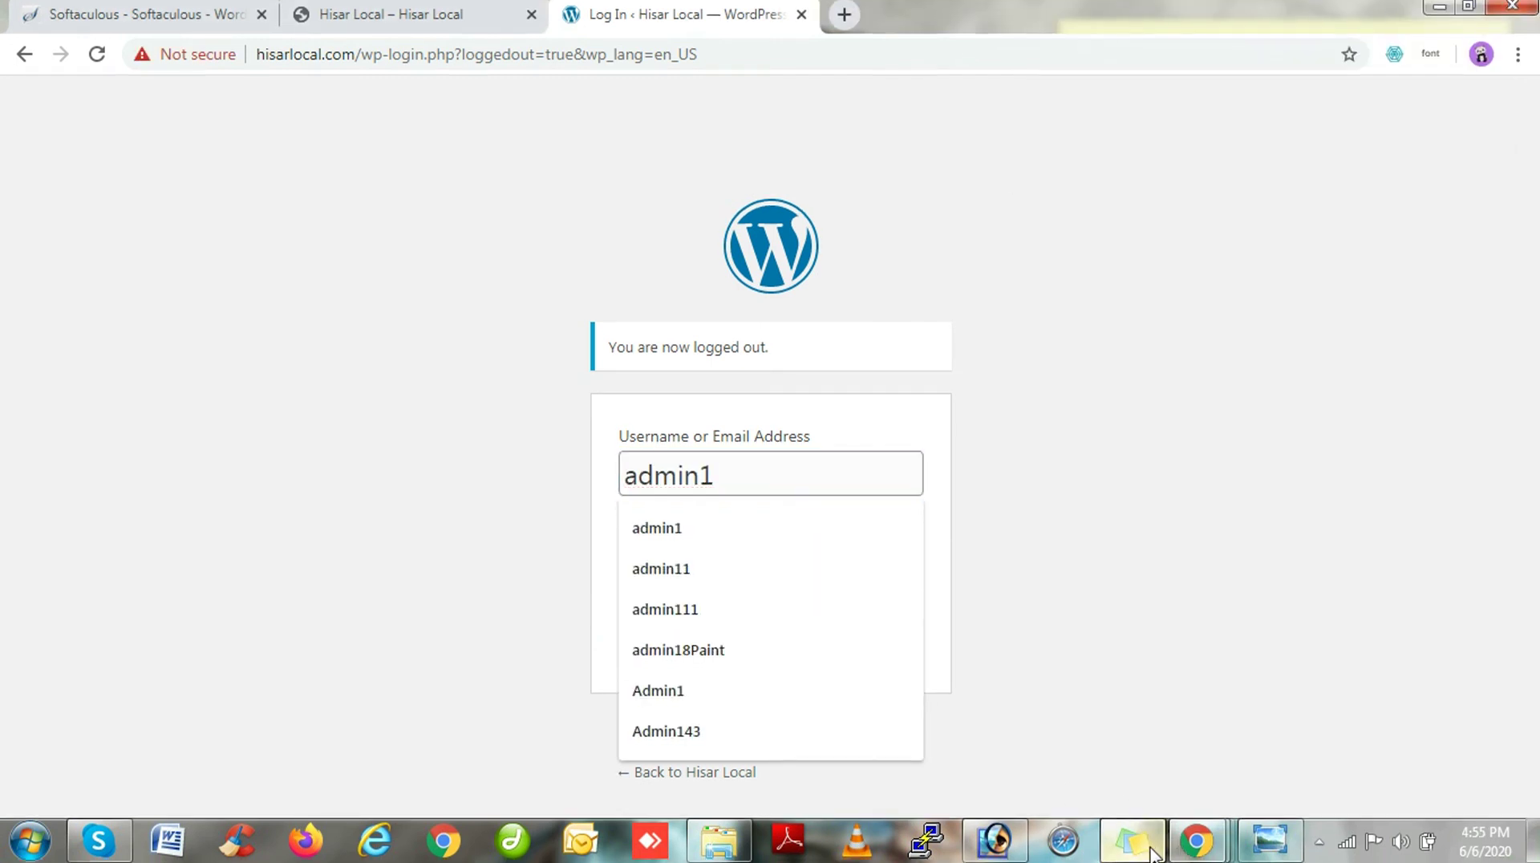
left_click_drag(1165, 105, 1047, 108)
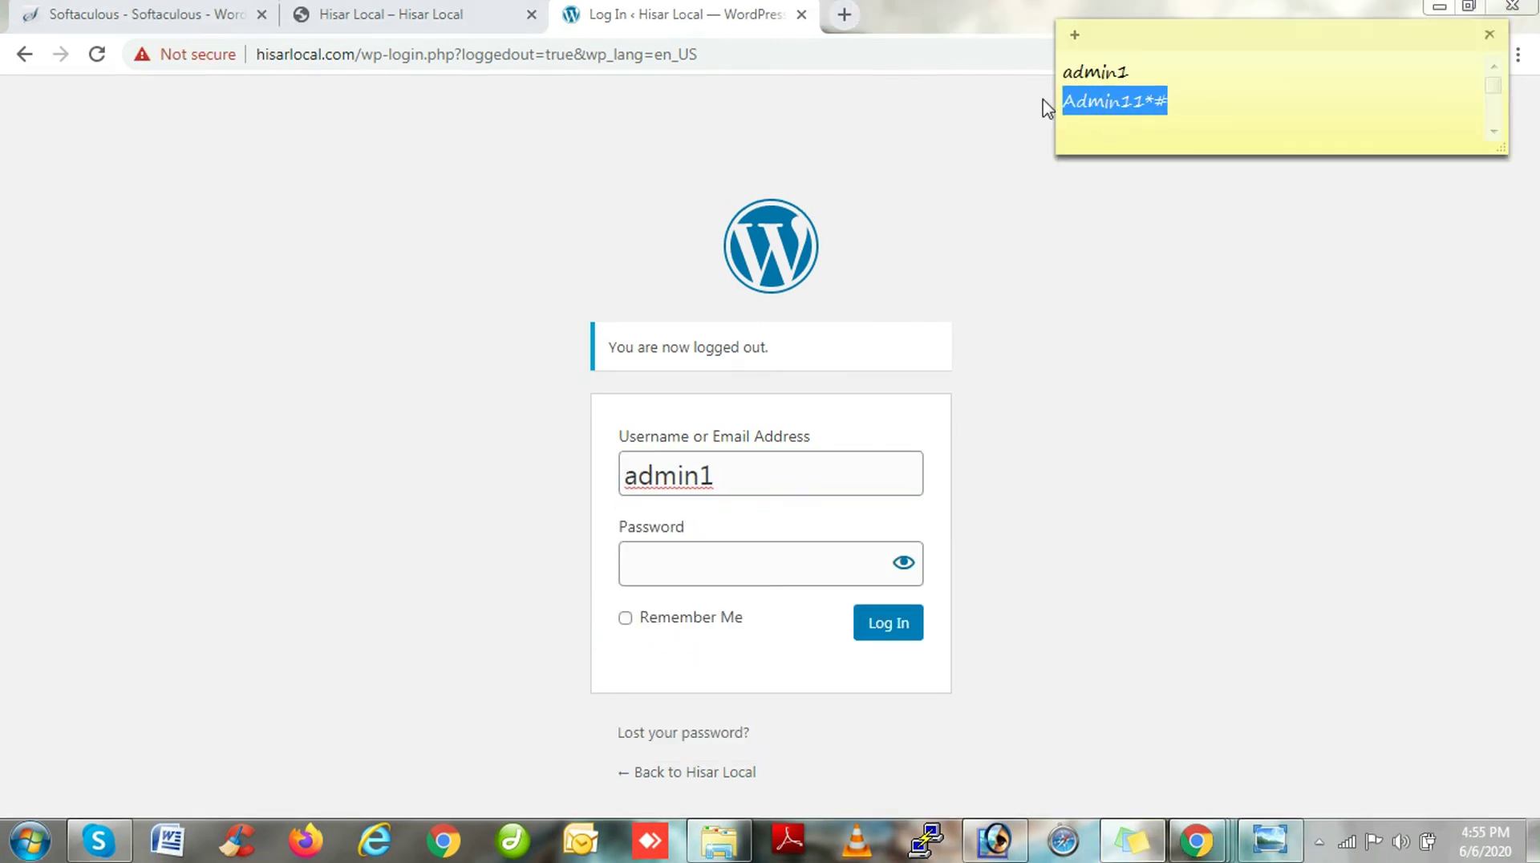
left_click(731, 564)
key("ctrl+v")
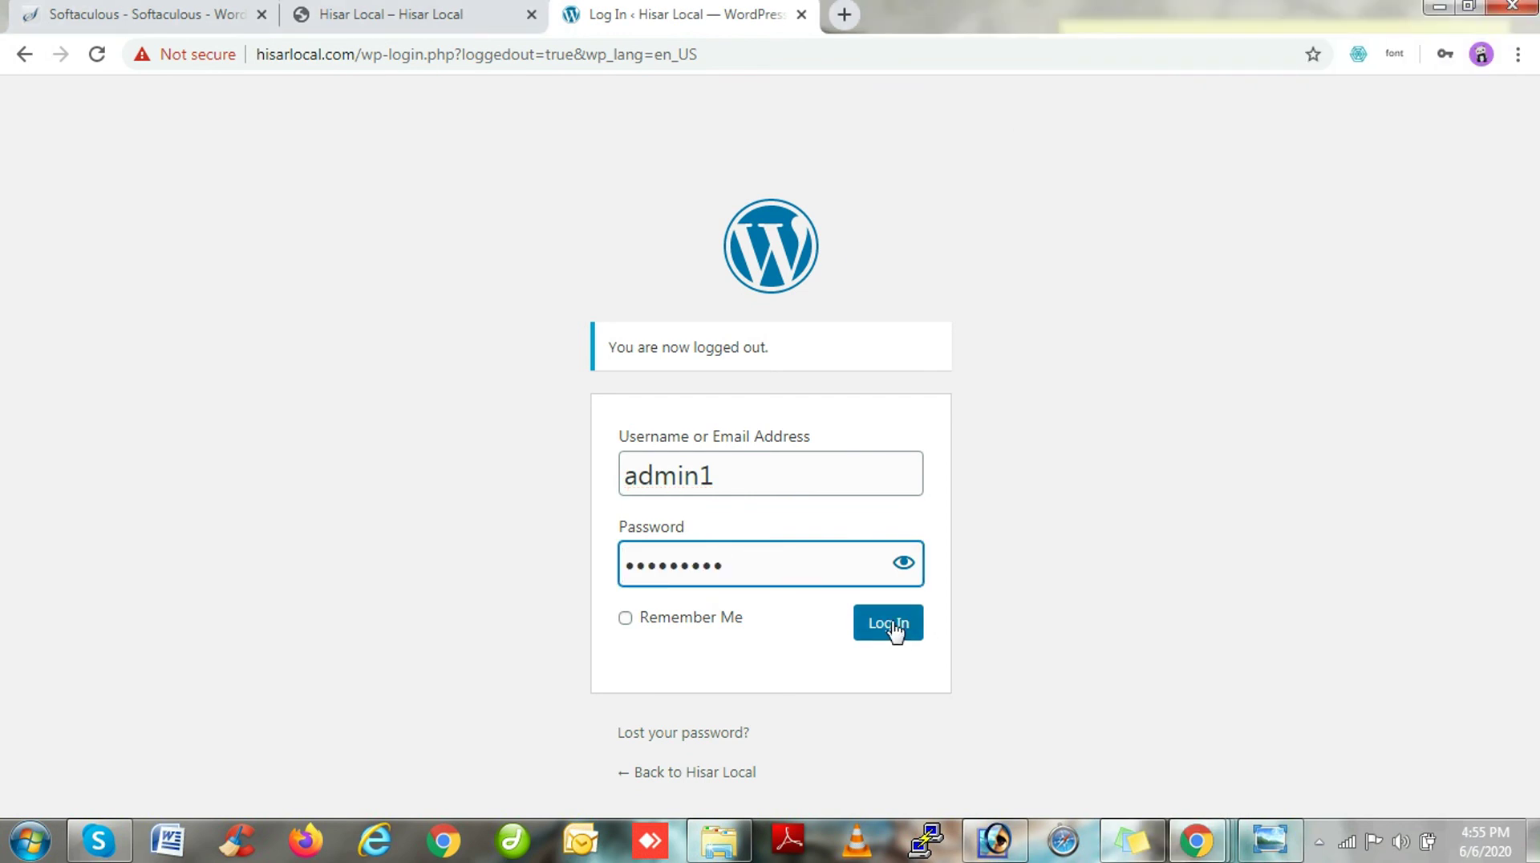
left_click(891, 626)
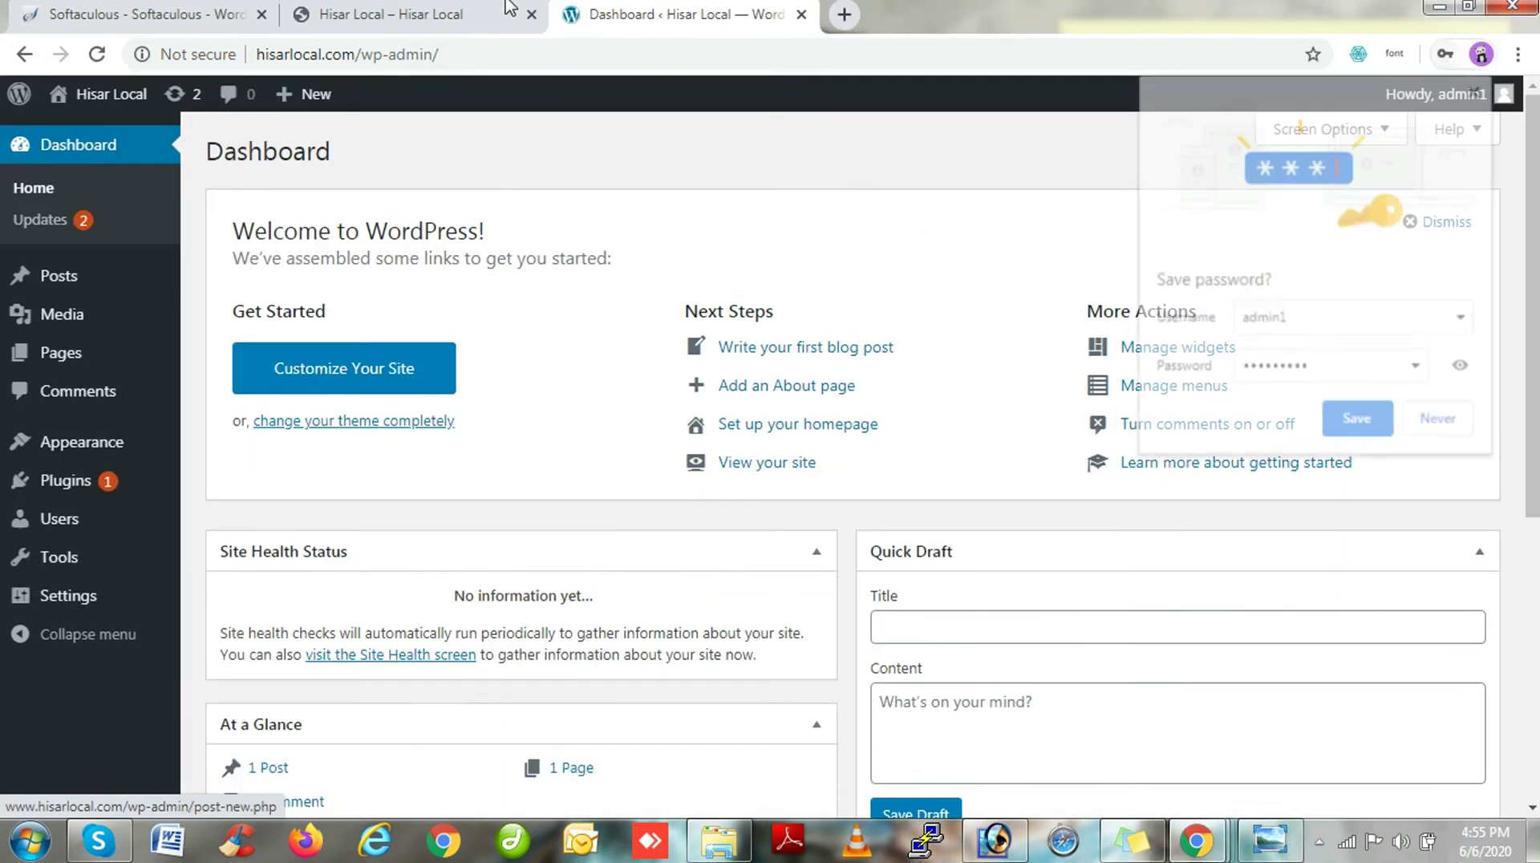
left_click(462, 25)
Review the Themes page with Twenty Twenty active and the live Hisar Local front page.
left_click(686, 18)
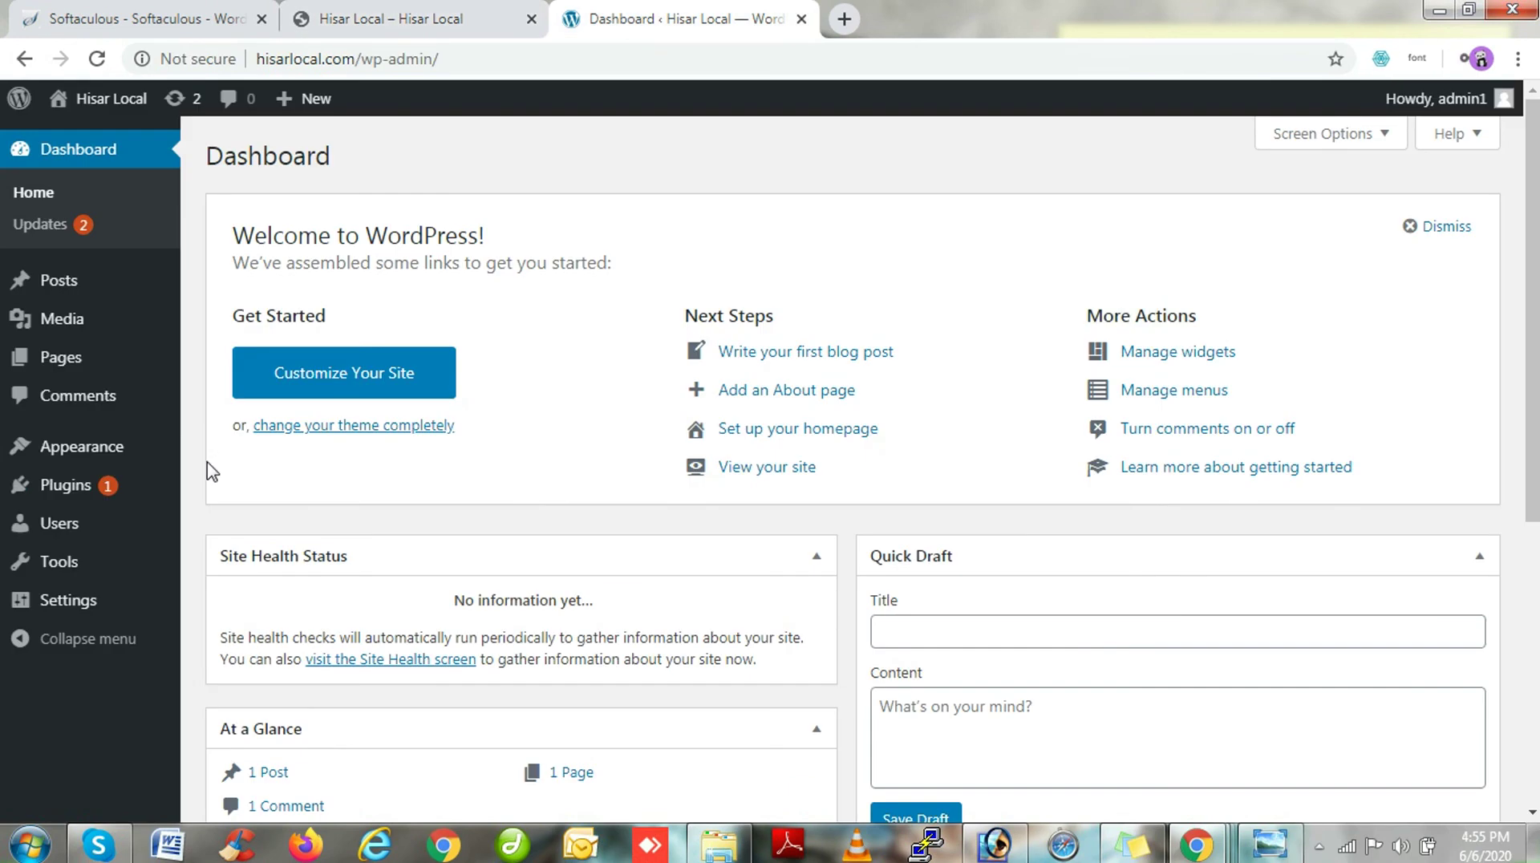
mouse_move(20, 447)
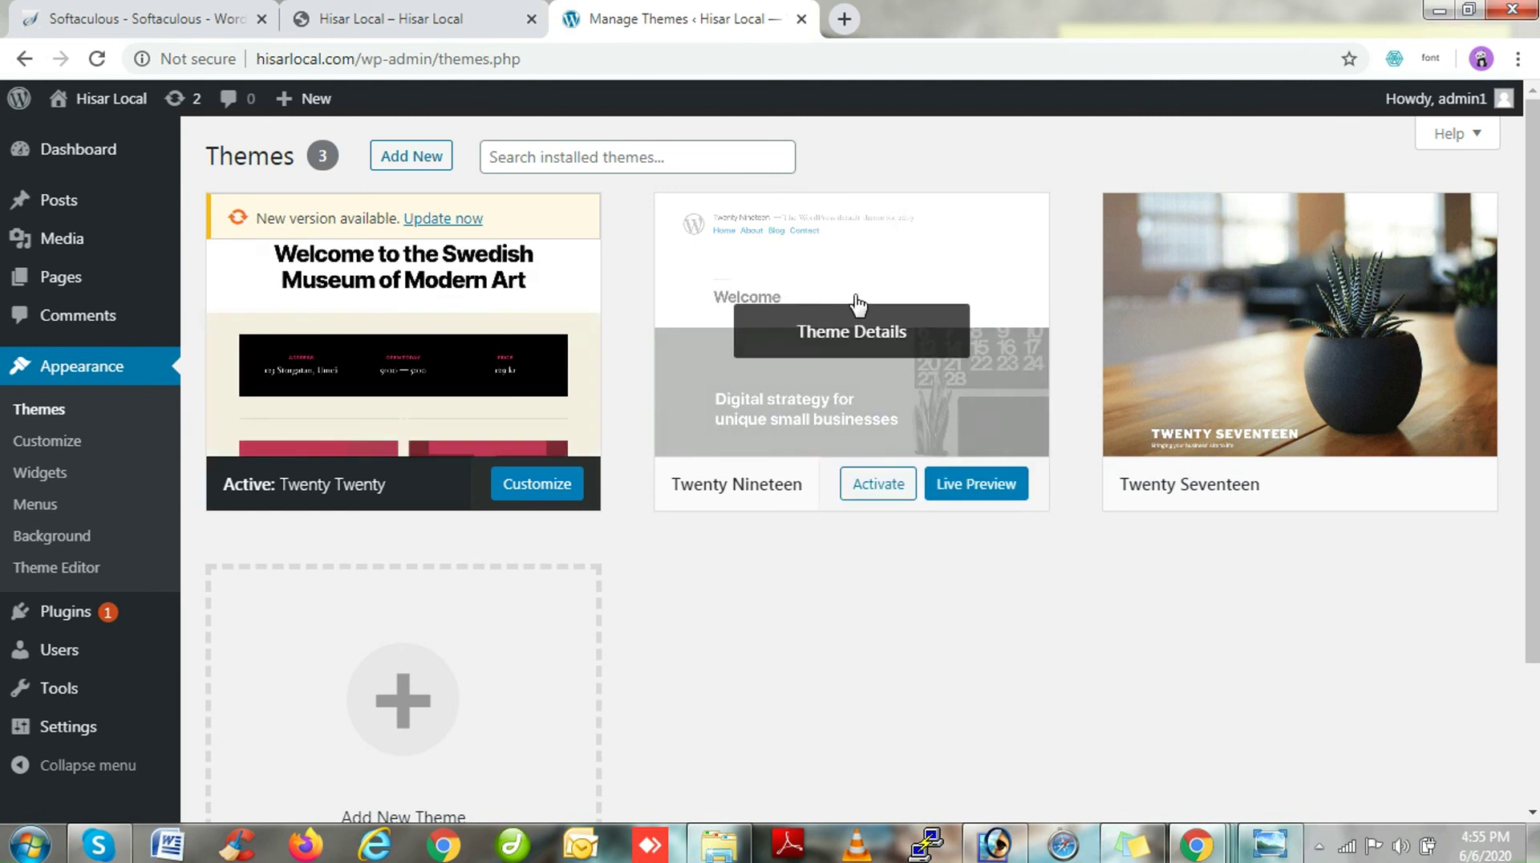
scroll(983, 396, "down", 3)
scroll(803, 385, "up", 3)
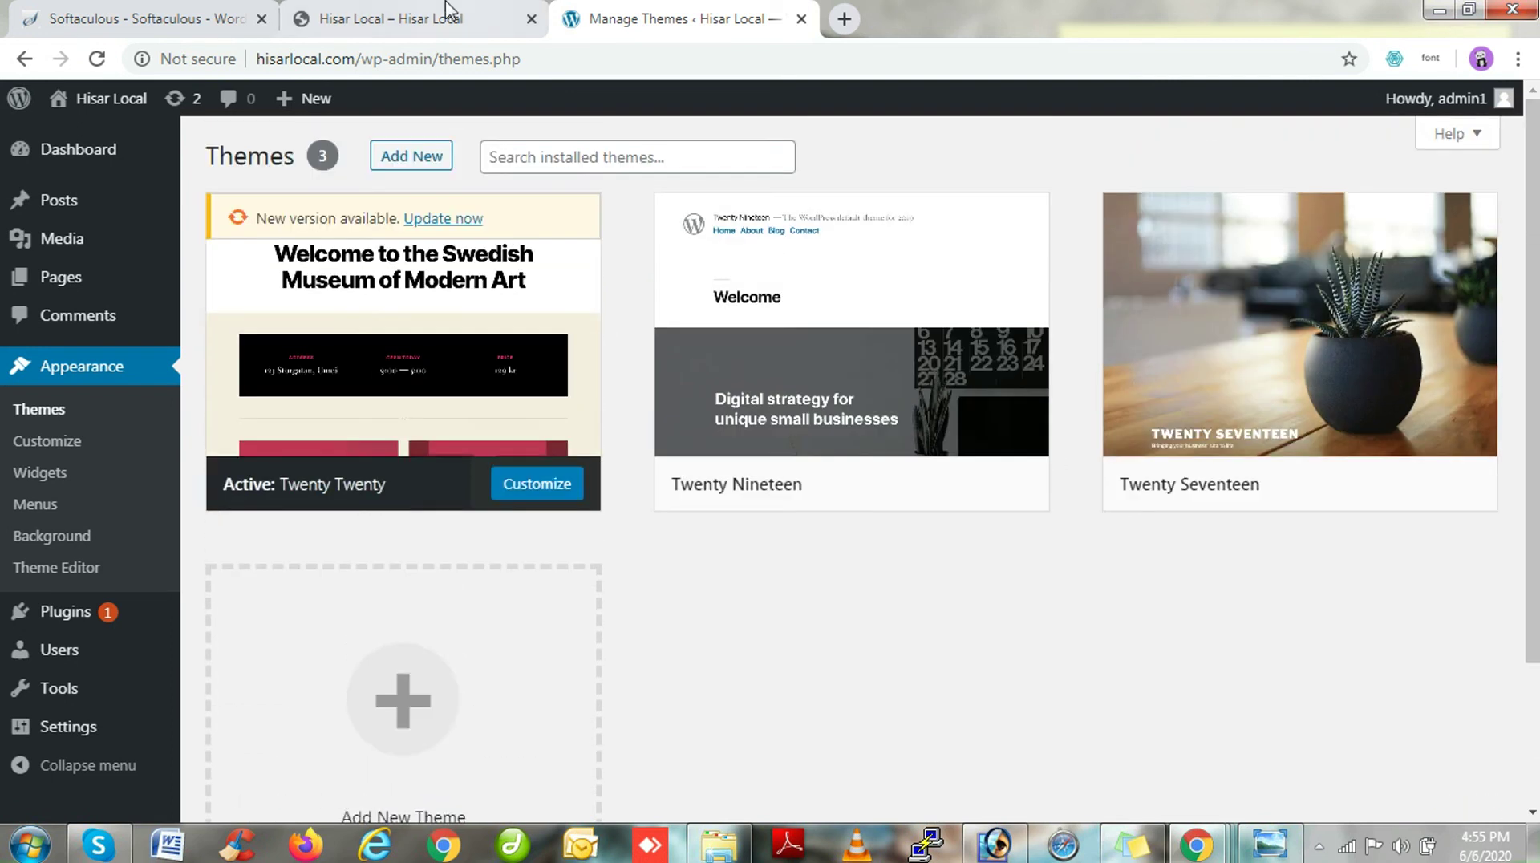
key("ctrl+shift+Tab")
scroll(714, 434, "down", 5)
scroll(711, 437, "up", 5)
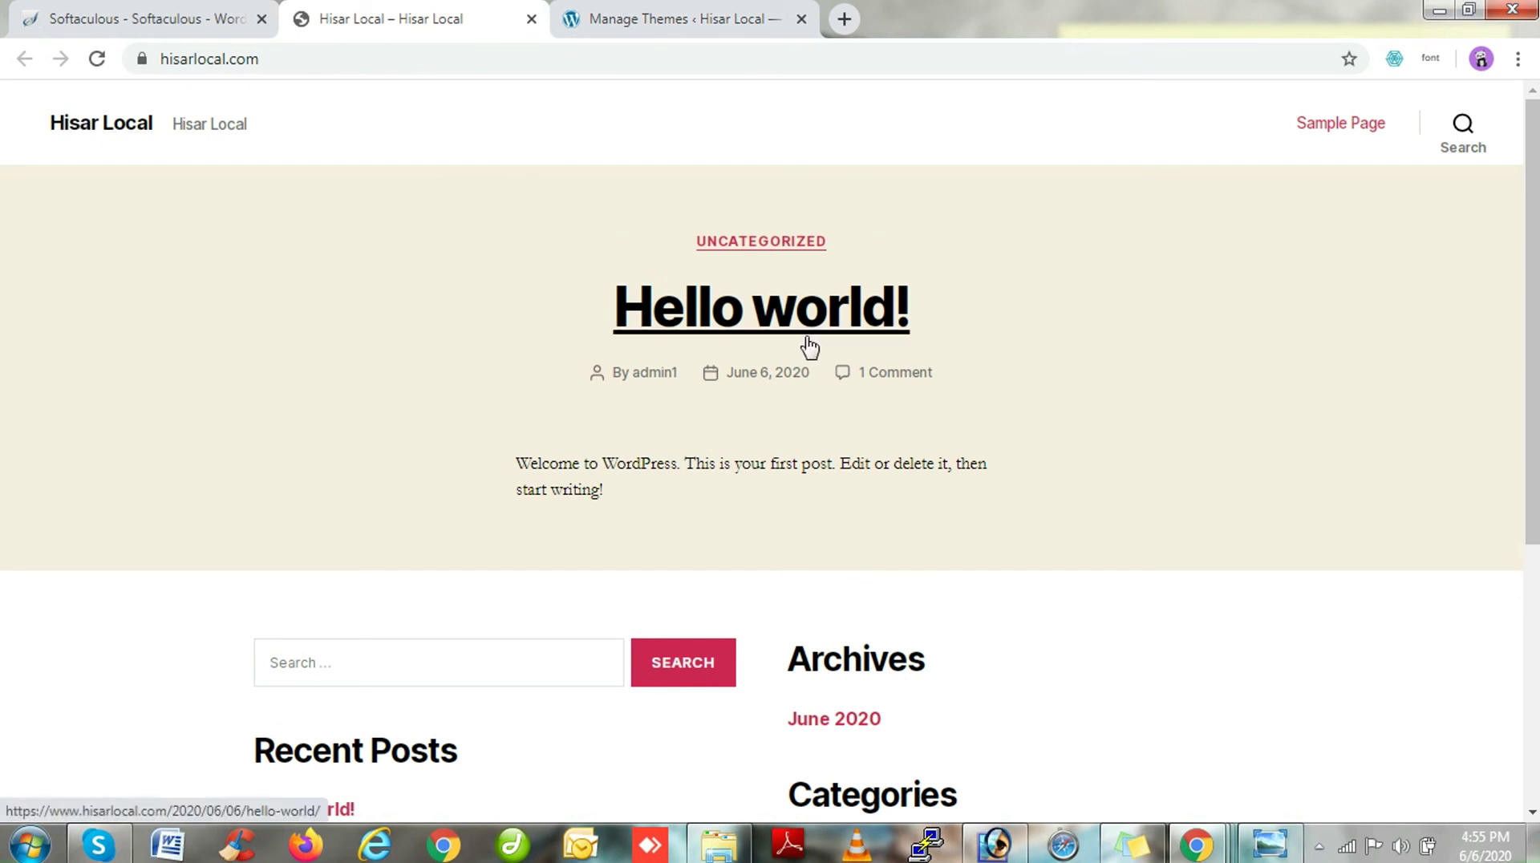
left_click(622, 10)
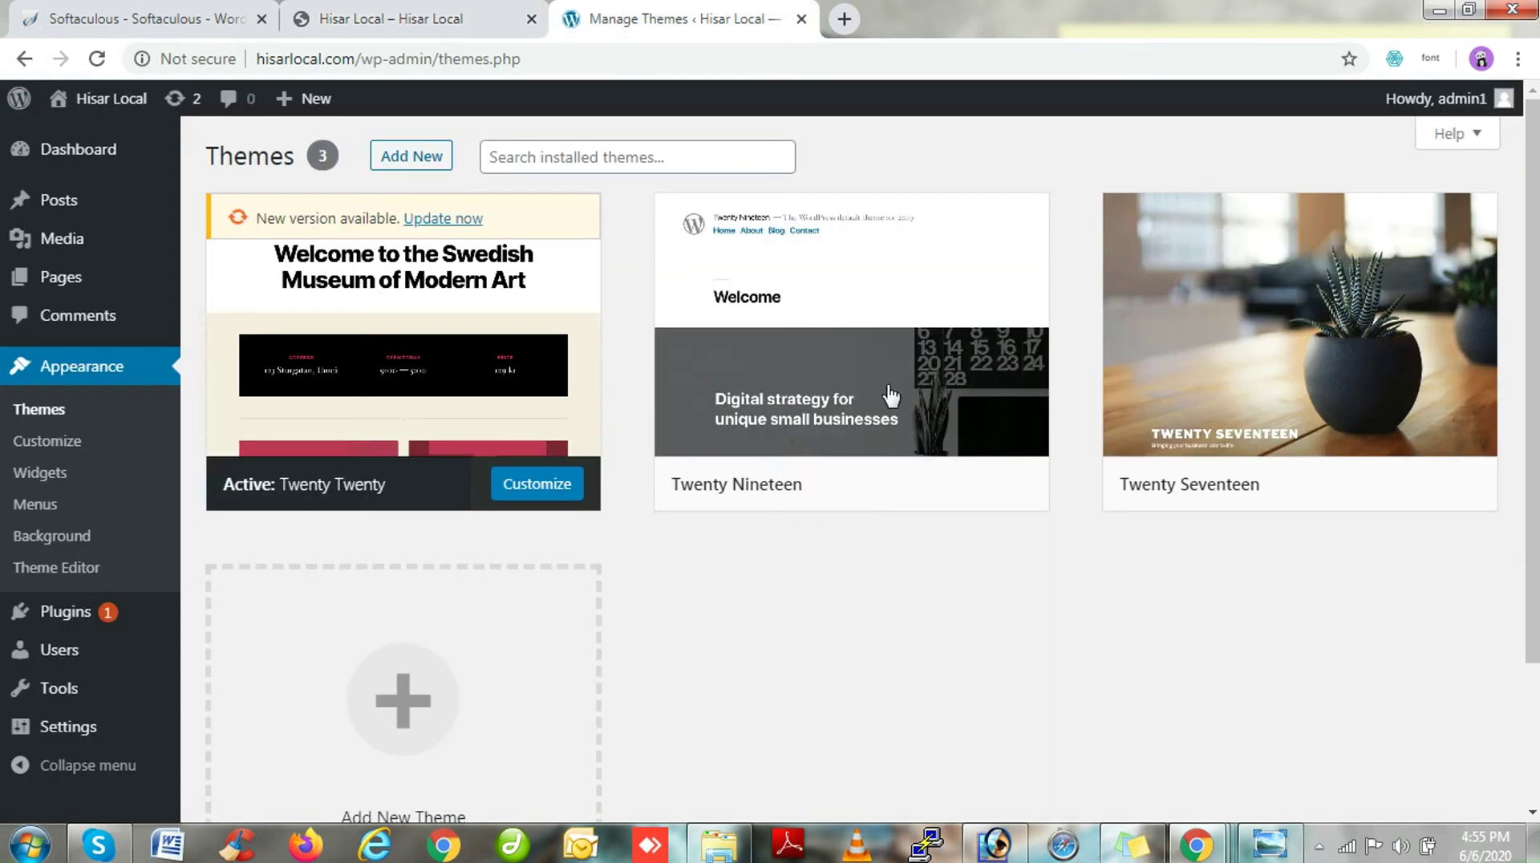
Return to the Softaculous installation success page in the browser.
left_click(327, 10)
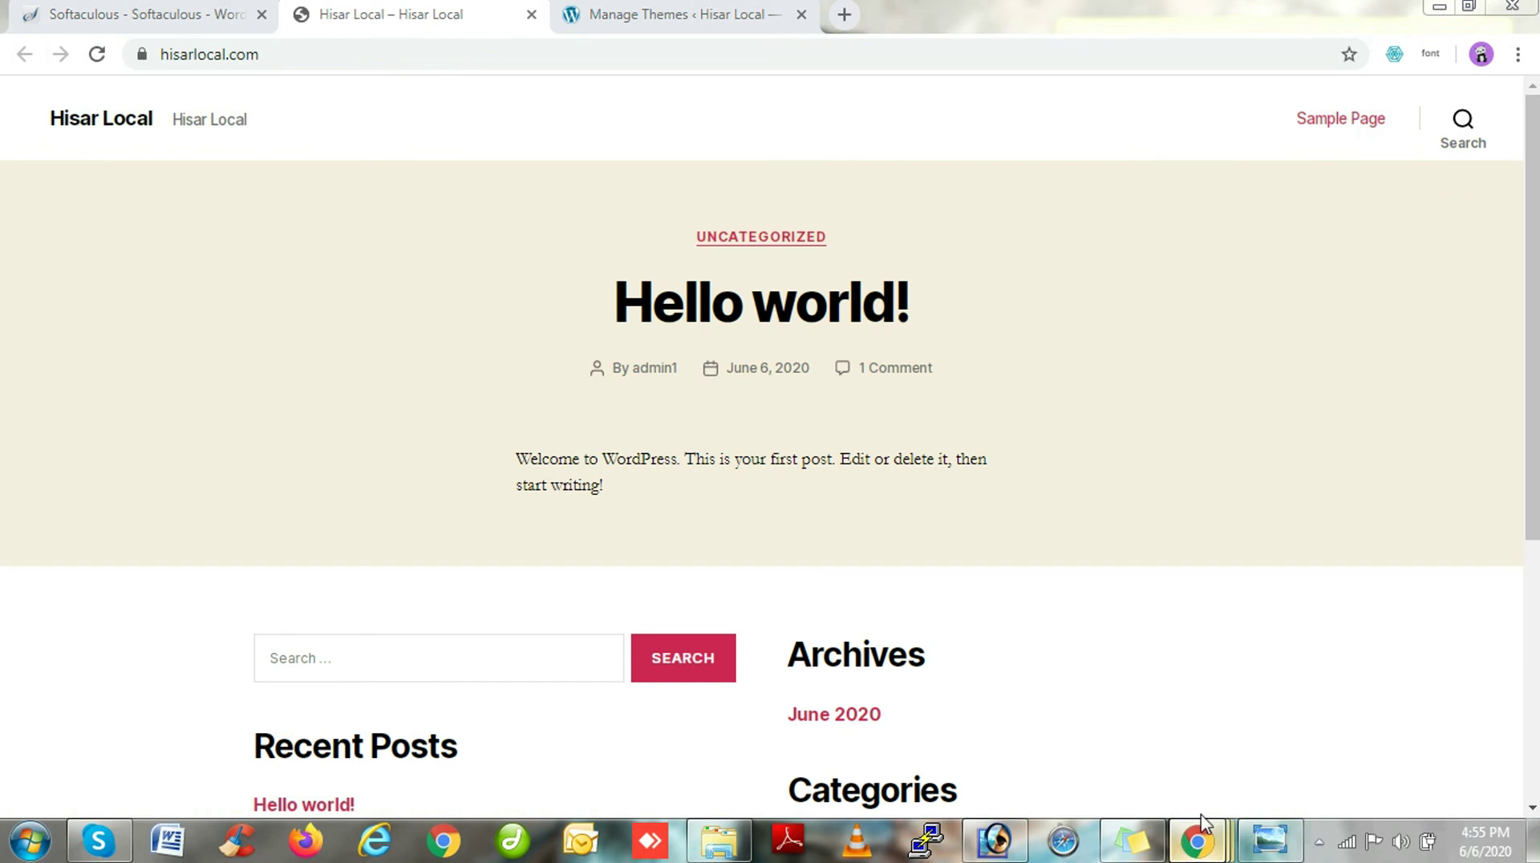
mouse_move(1196, 842)
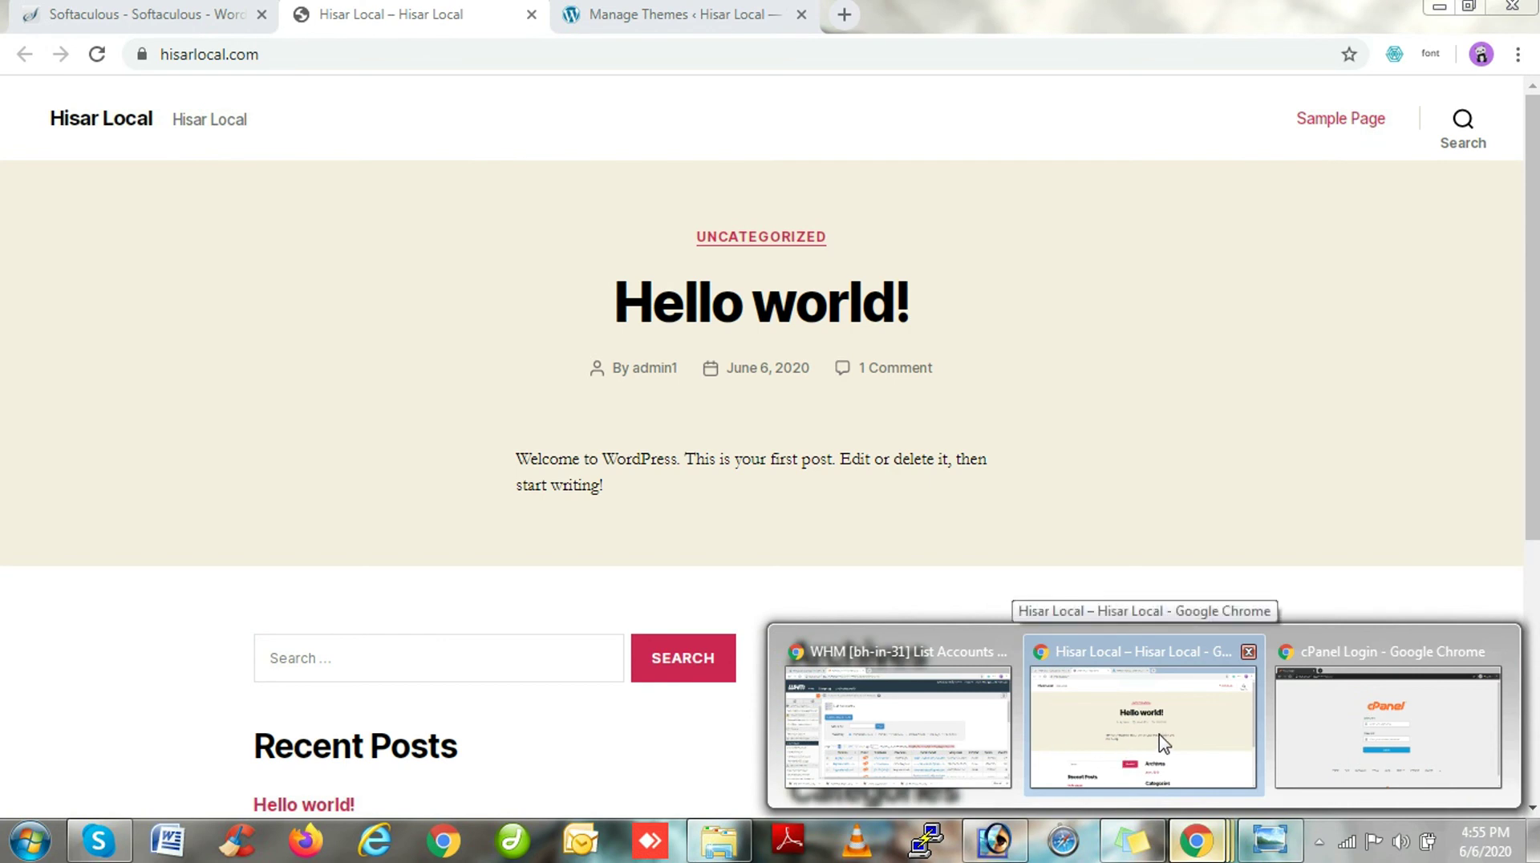
left_click(1162, 736)
left_click(223, 9)
scroll(257, 89, "up", 2)
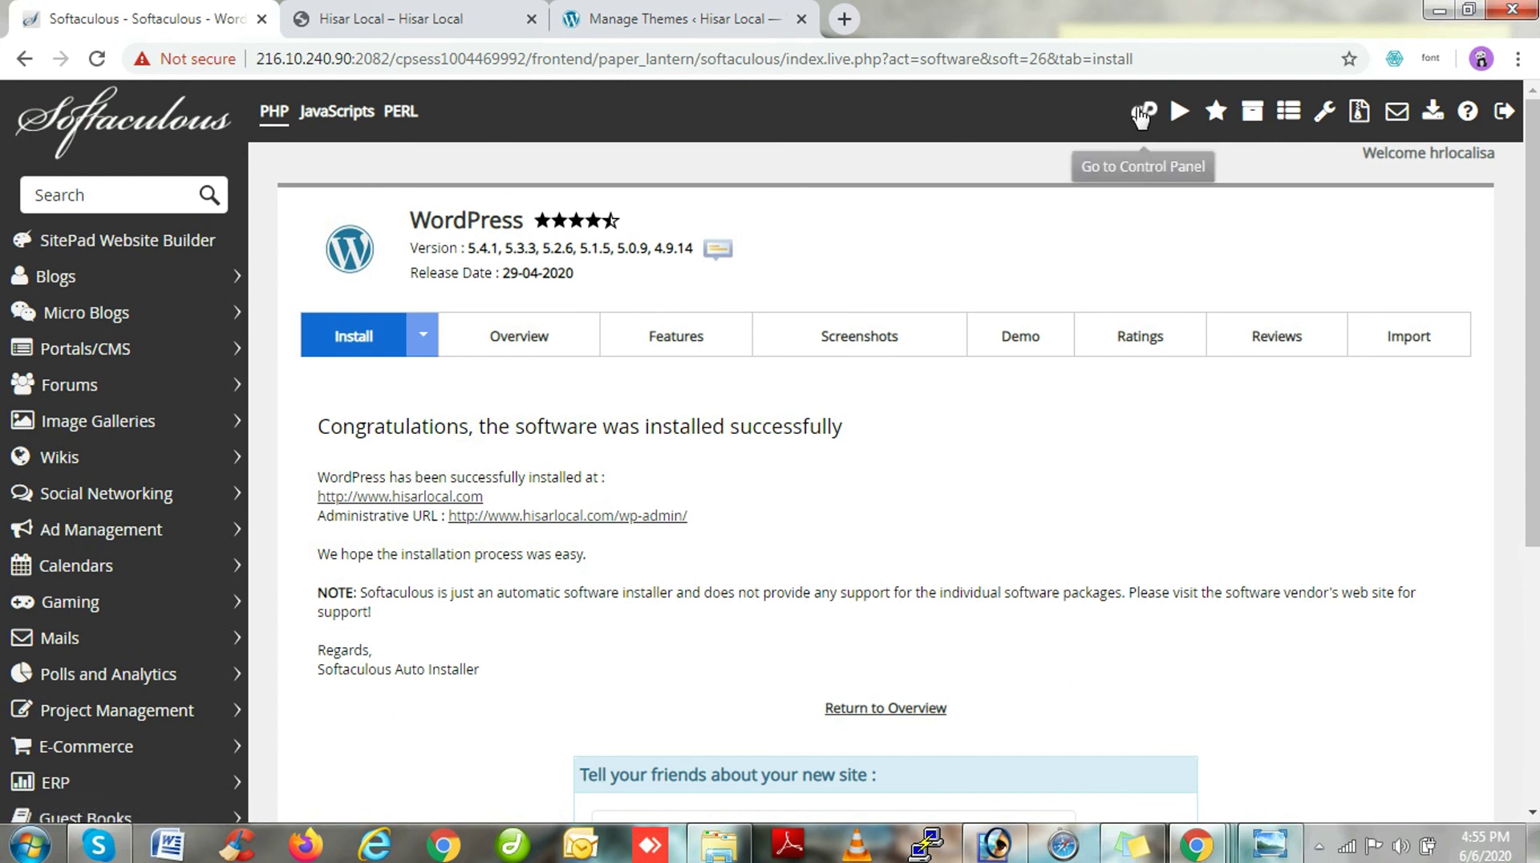
Open File Manager's public_html folder and locate wp-config.php among the WordPress files.
left_click(1140, 112)
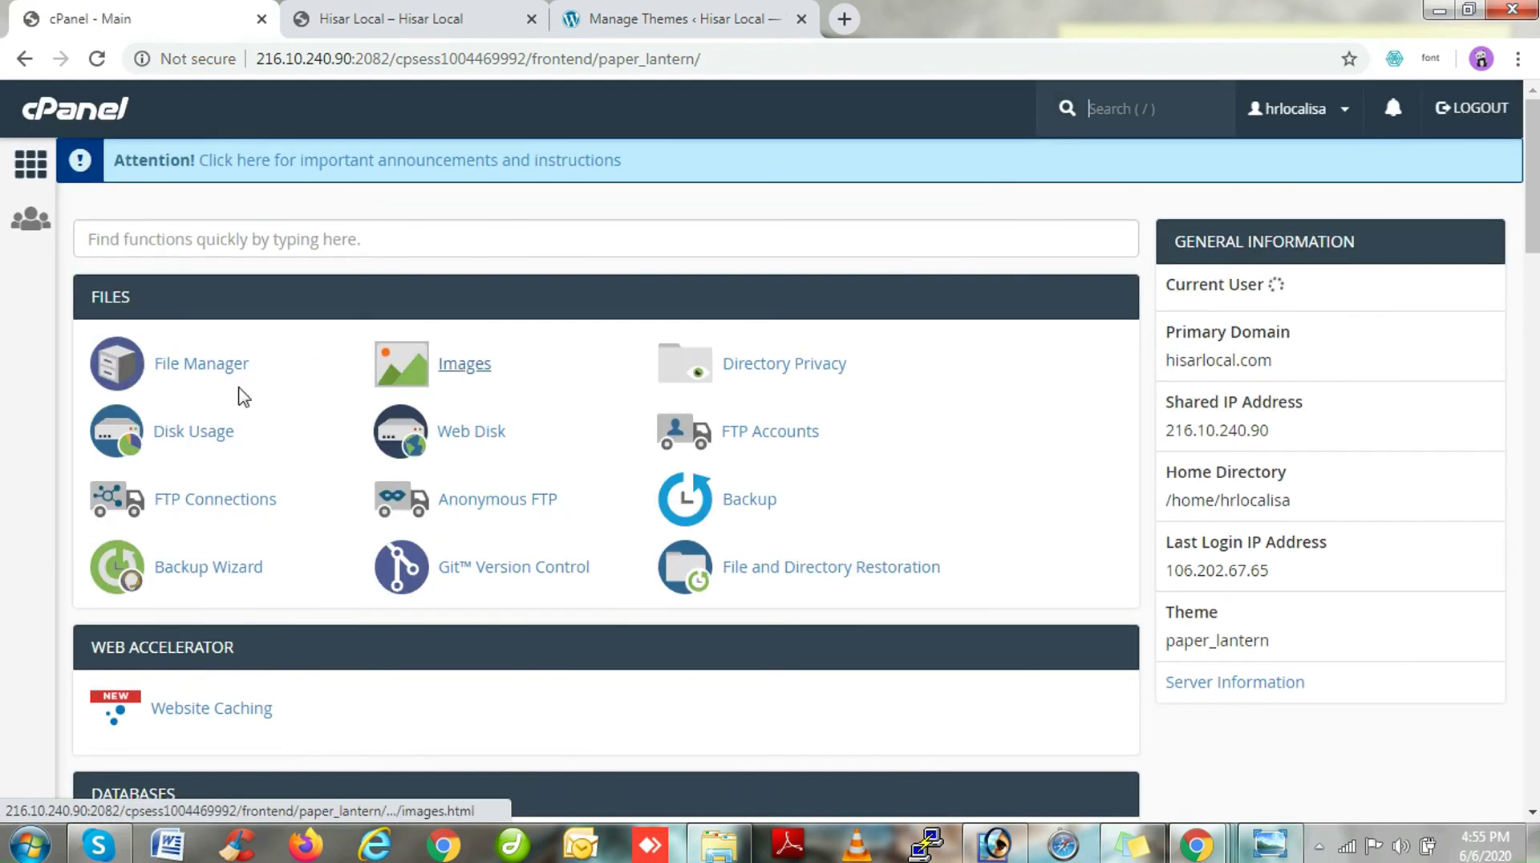
left_click(173, 368)
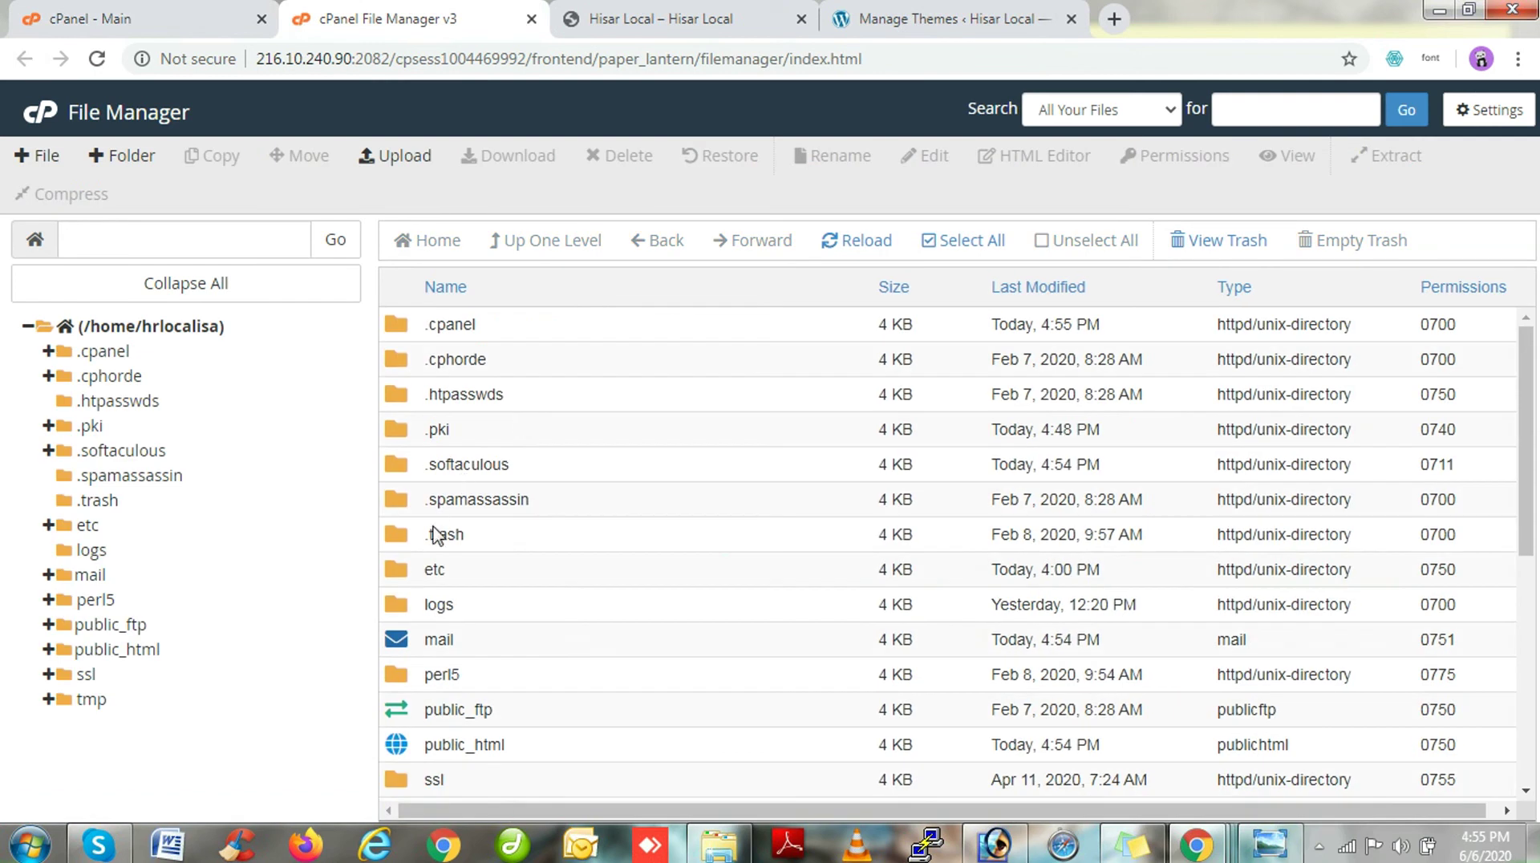
scroll(413, 628, "down", 3)
double_click(397, 517)
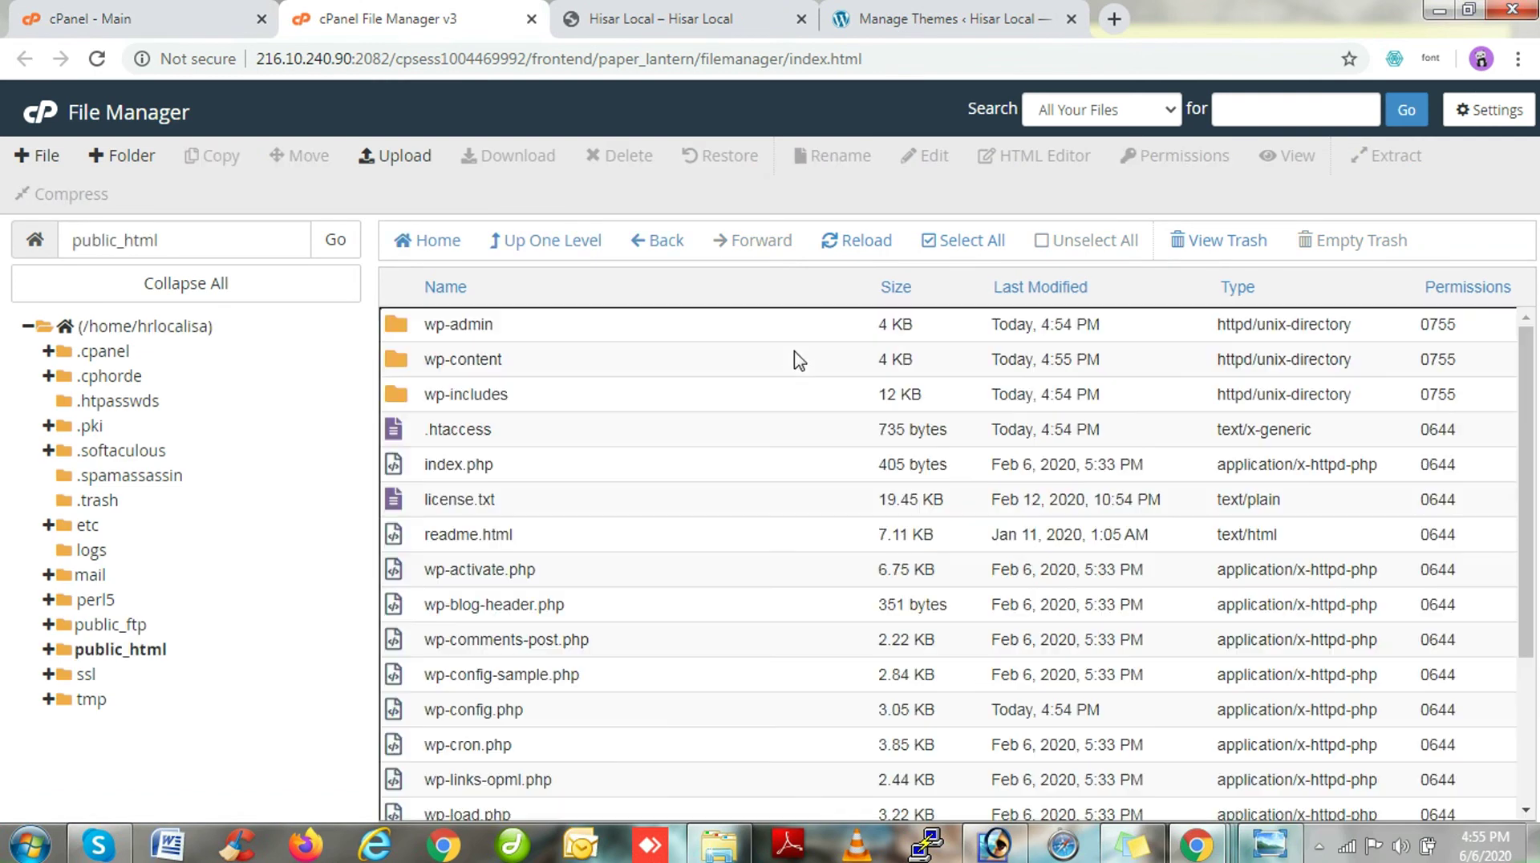
scroll(508, 393, "down", 3)
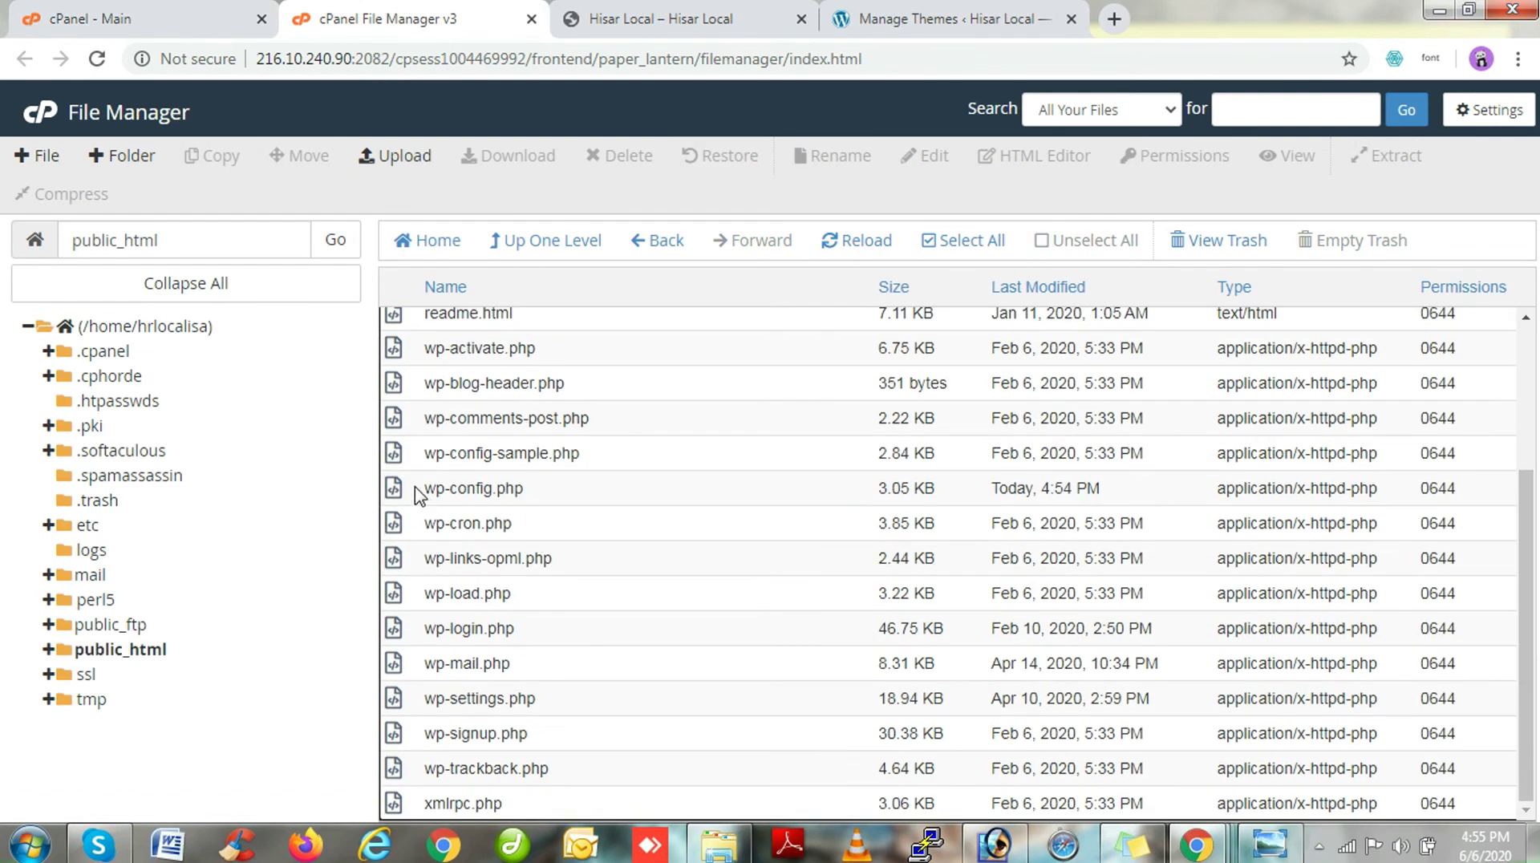
left_click(421, 491)
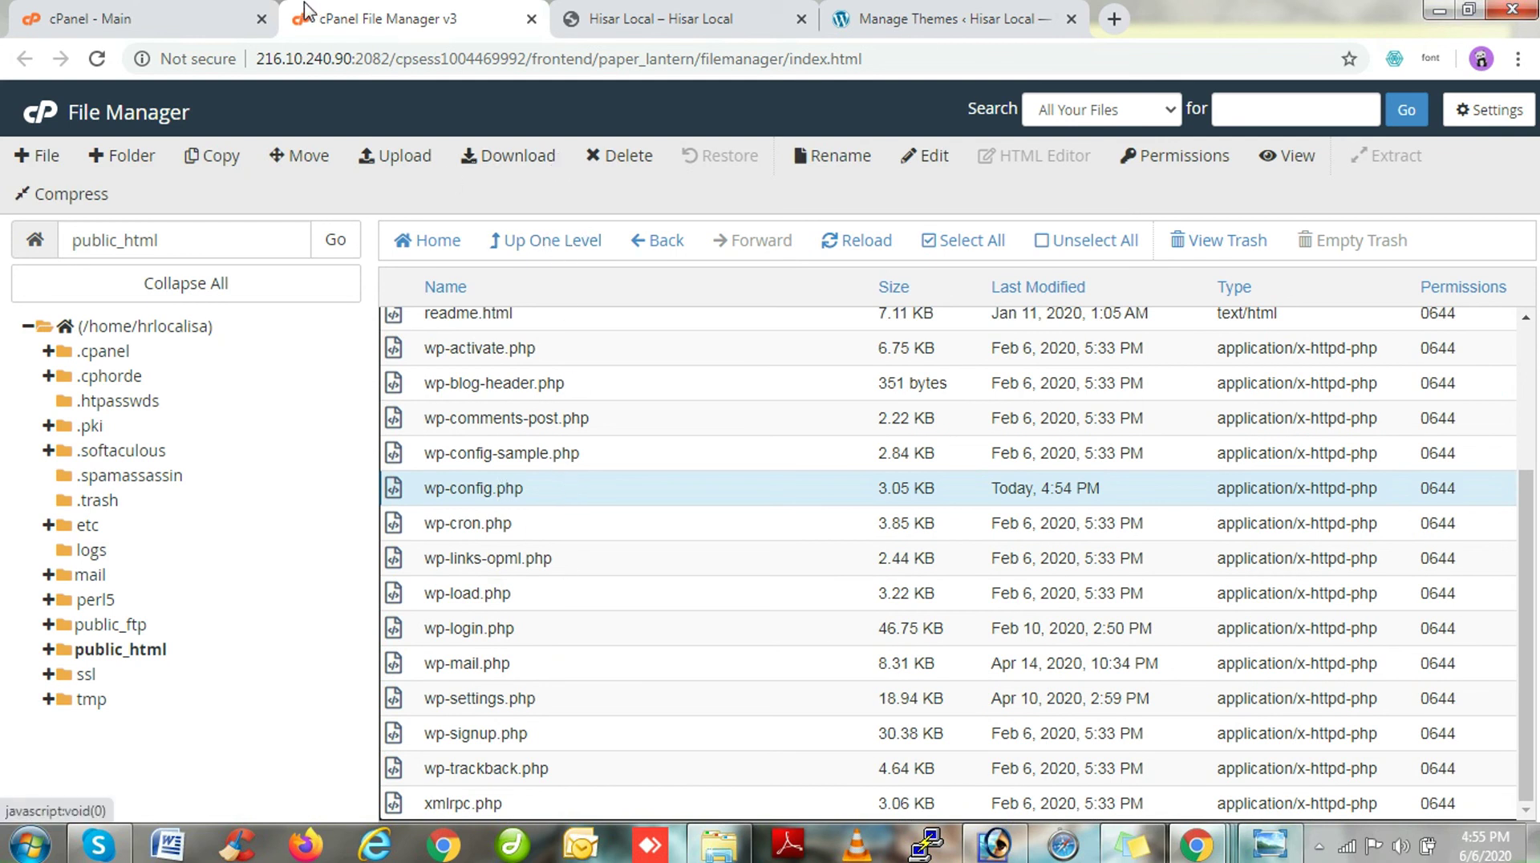
Go back to the cPanel home page and scroll down to the Databases section.
left_click(225, 12)
scroll(241, 531, "down", 5)
scroll(245, 529, "down", 1)
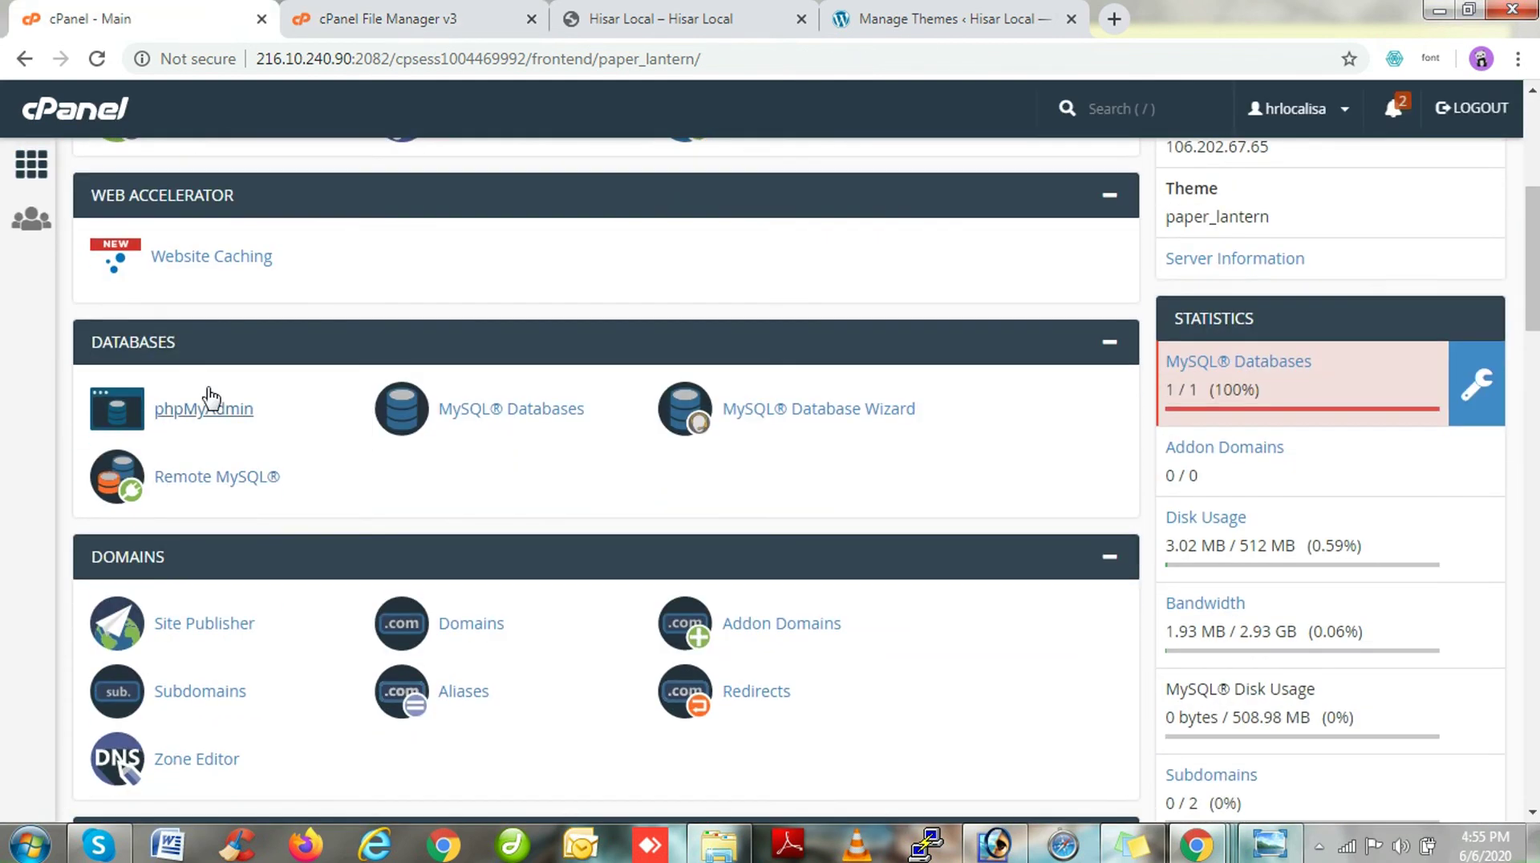
Open phpMyAdmin, select the hrlocali_webb11 database, and browse the w11wpq_users table's single admin row.
left_click(191, 416)
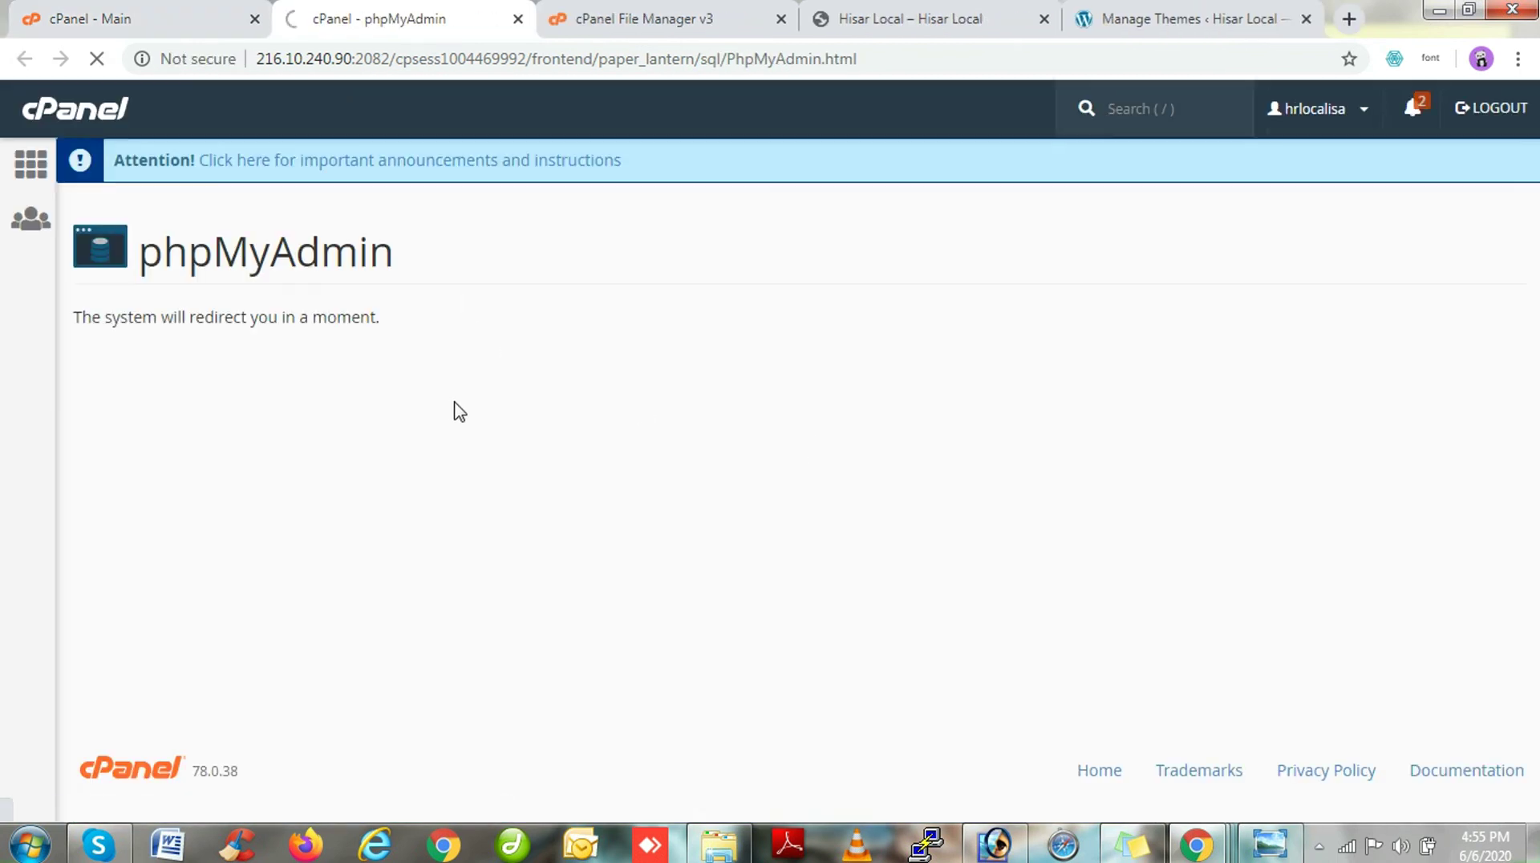
left_click(69, 207)
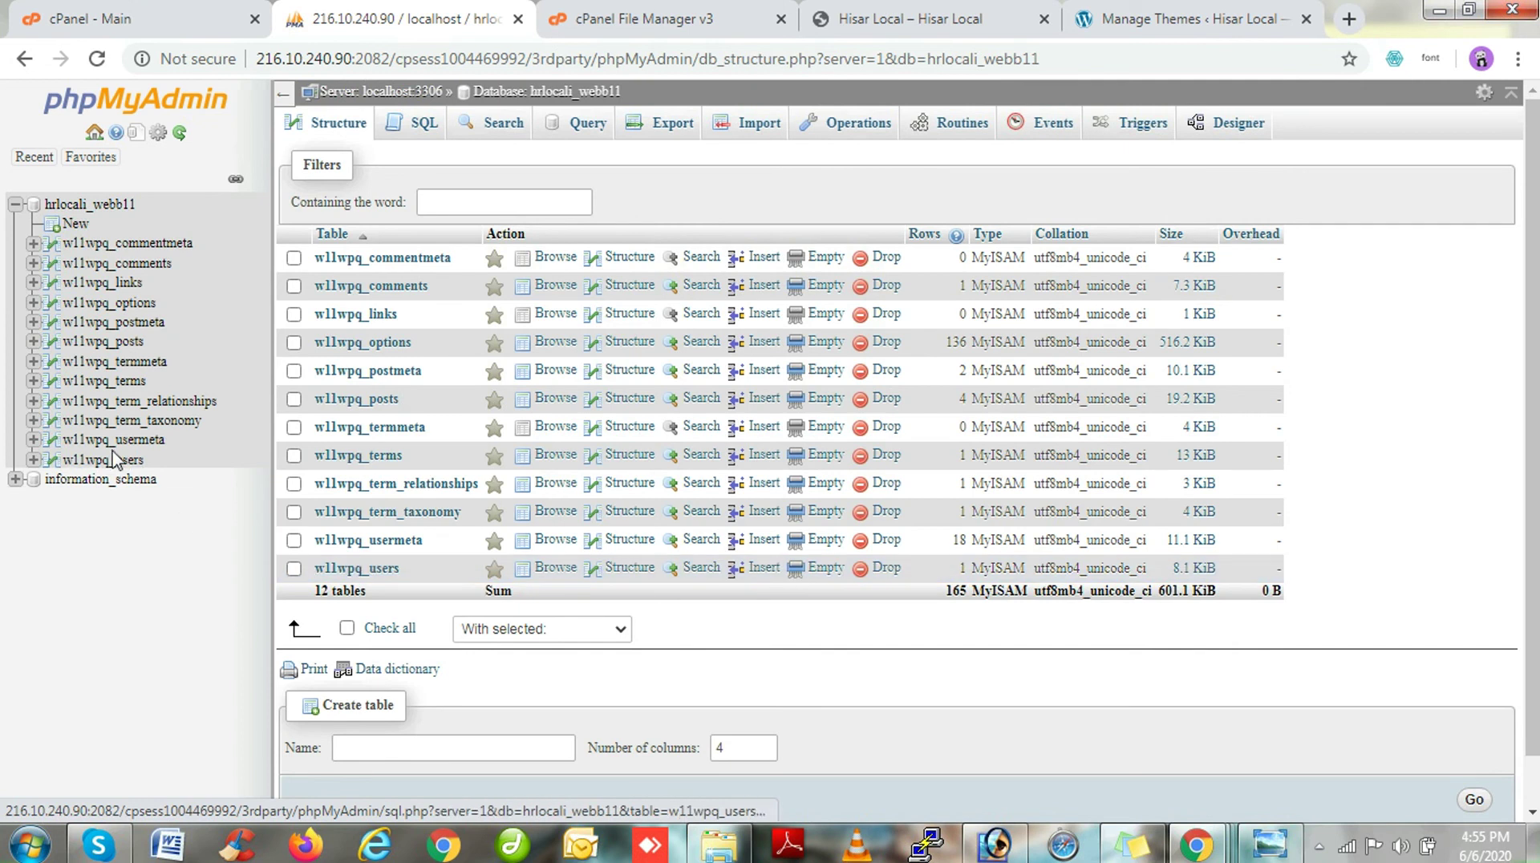
left_click(113, 462)
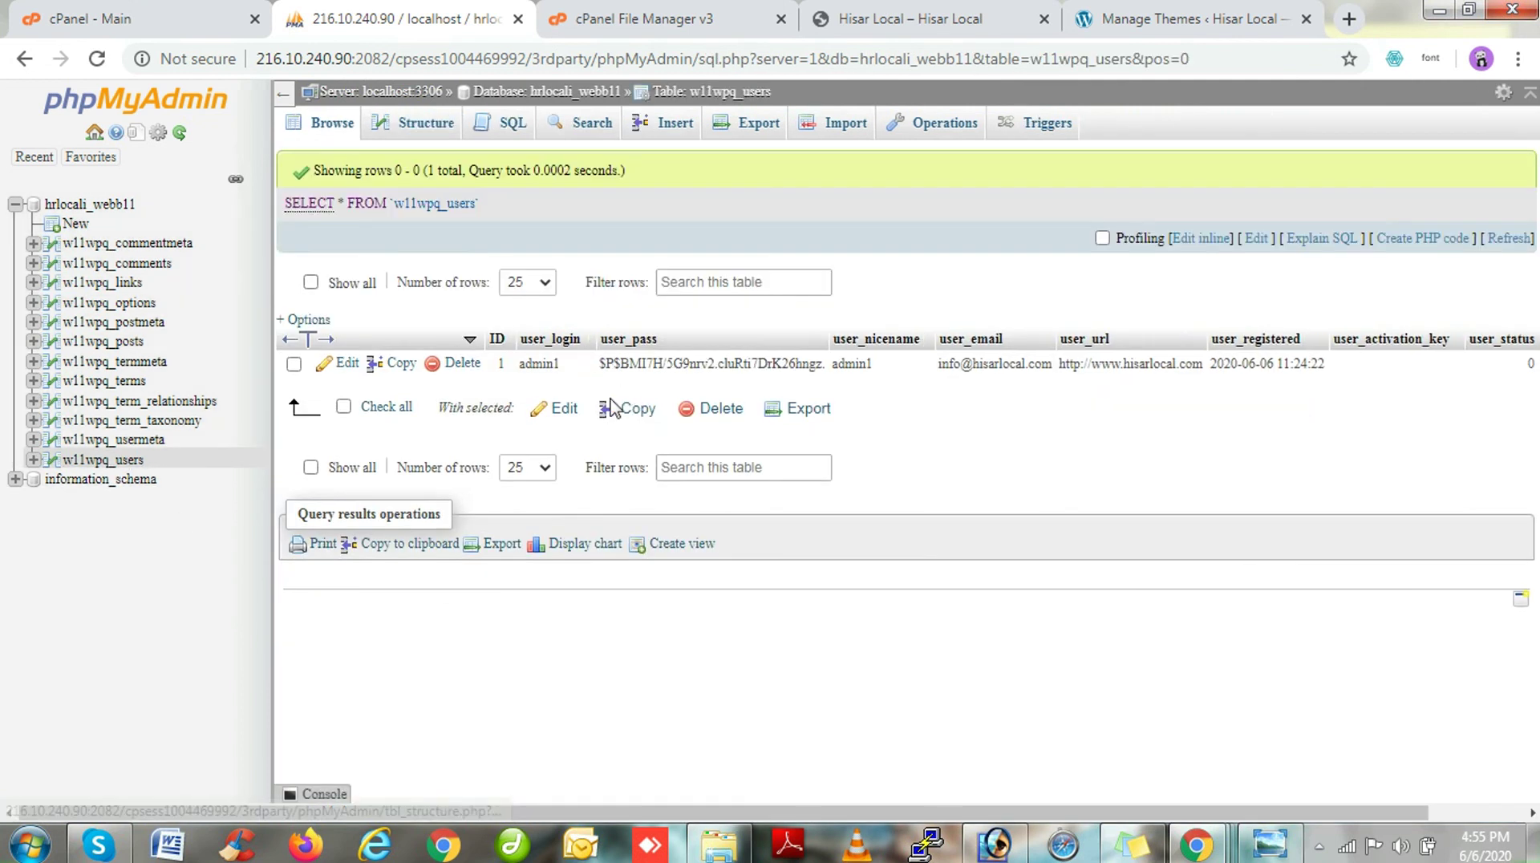